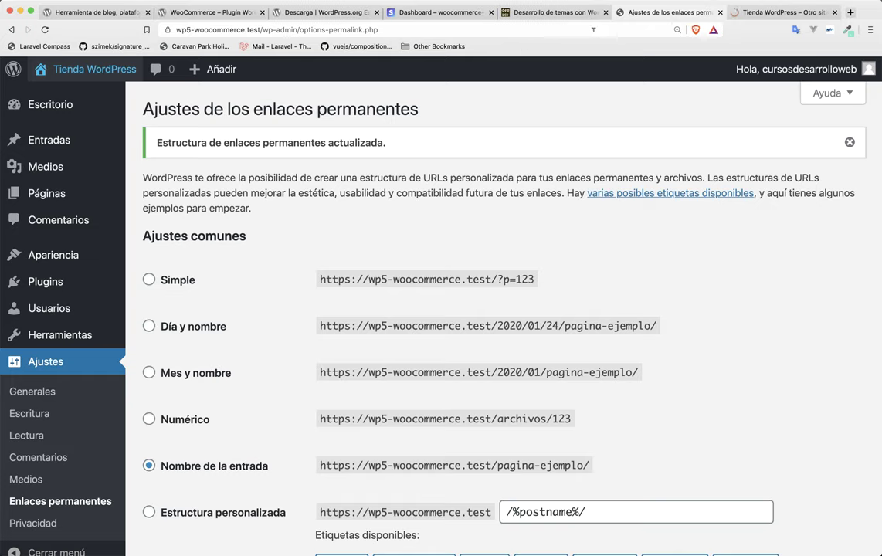
Step: View the store's front page and its "Sin categoría" category archive to check the permalink, and close the site
{"action": "left_click", "coordinate": [772, 12]}
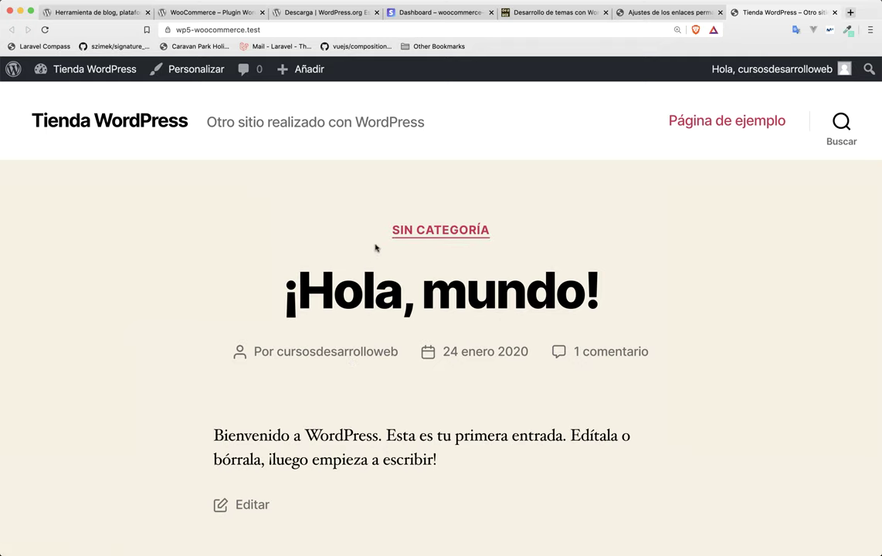
{"action": "left_click", "coordinate": [452, 230]}
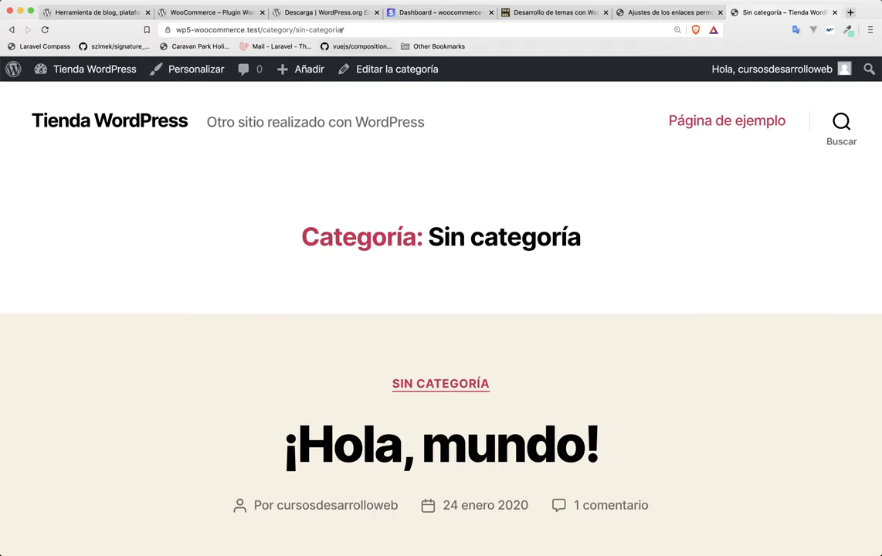
{"action": "left_click", "coordinate": [341, 29]}
{"action": "left_click", "coordinate": [271, 152]}
{"action": "key", "text": "super+w"}
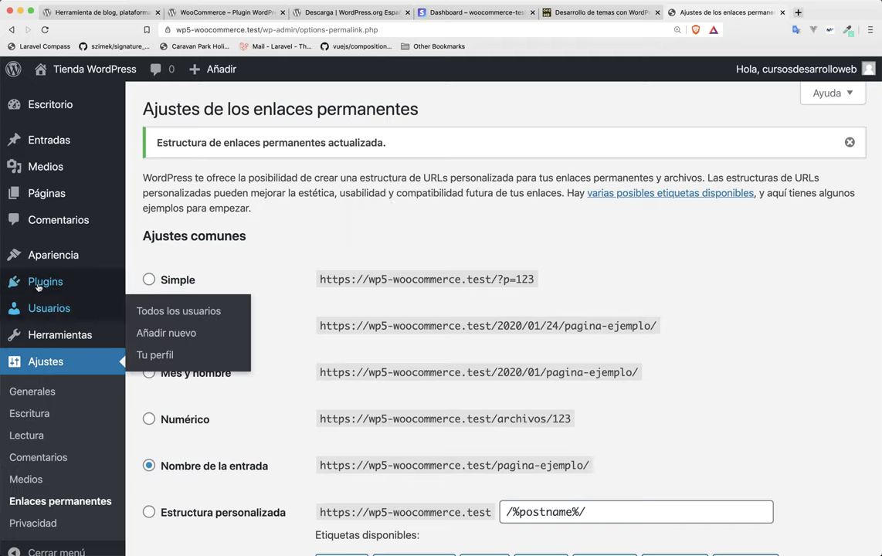
Step: Search the plugin directory for "woocommerce" and install the WooCommerce plugin by Automattic
{"action": "left_click", "coordinate": [145, 306]}
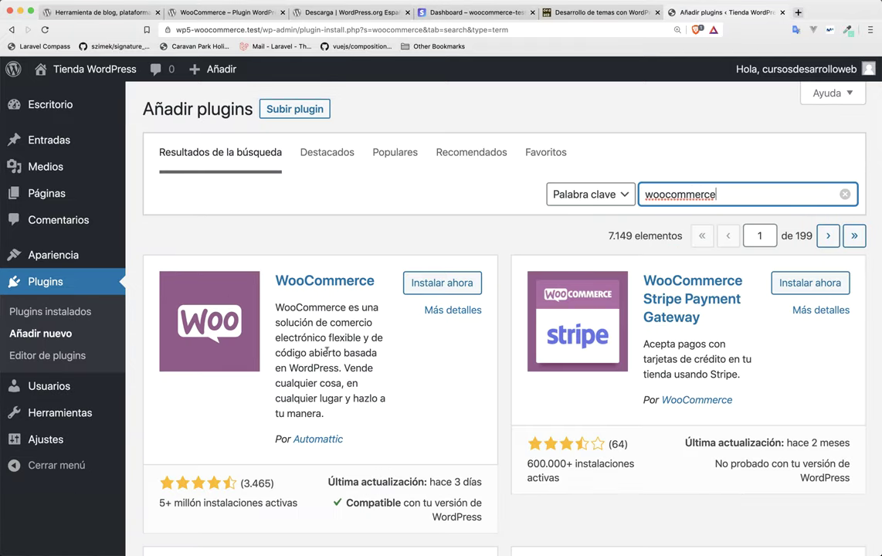
{"action": "scroll", "coordinate": [340, 265], "scroll_direction": "down", "scroll_amount": 1}
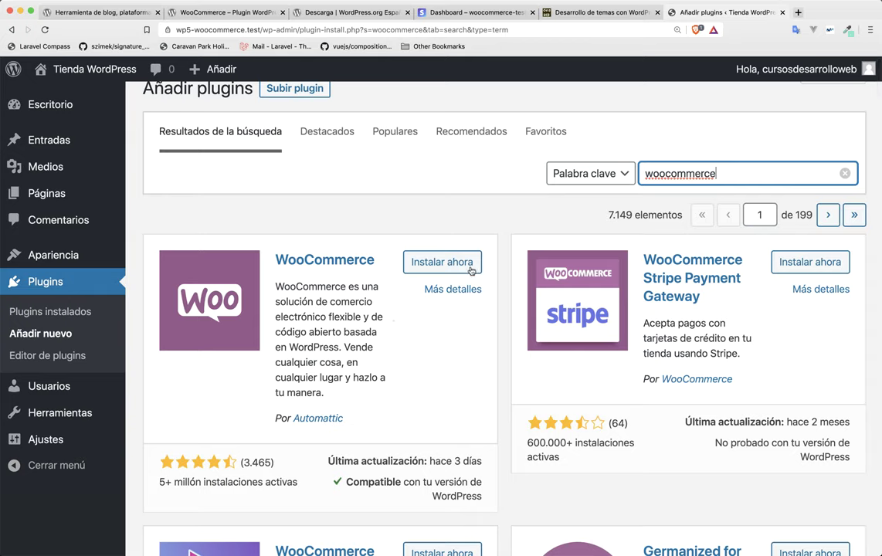
{"action": "left_click", "coordinate": [415, 264]}
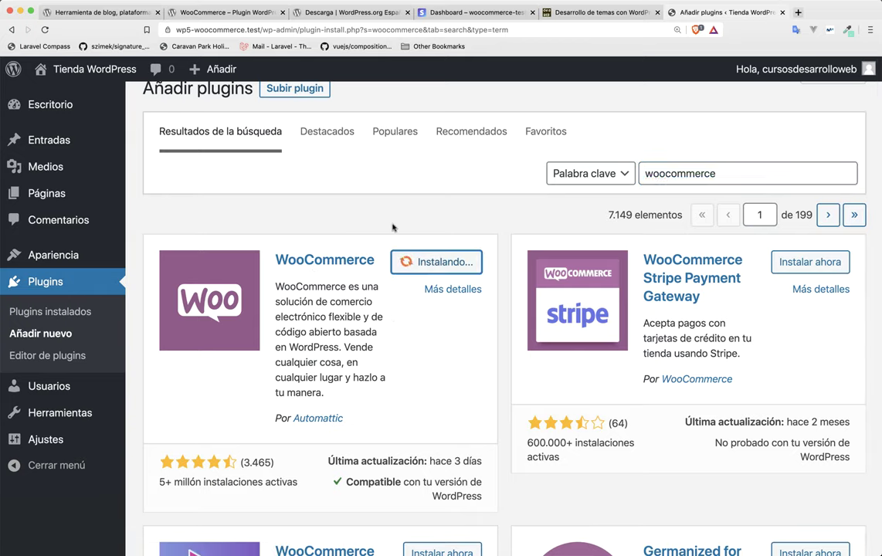
{"action": "scroll", "coordinate": [363, 289], "scroll_direction": "down", "scroll_amount": 2}
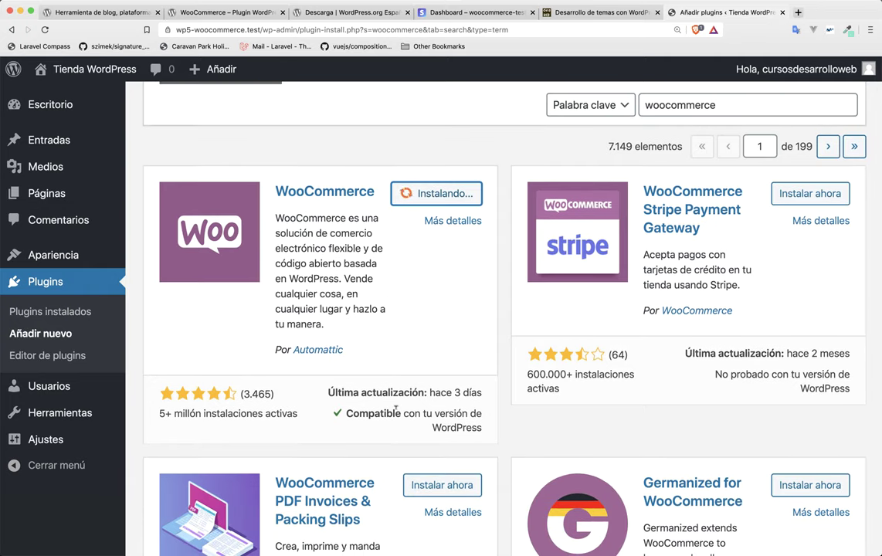
{"action": "scroll", "coordinate": [233, 407], "scroll_direction": "up", "scroll_amount": 1}
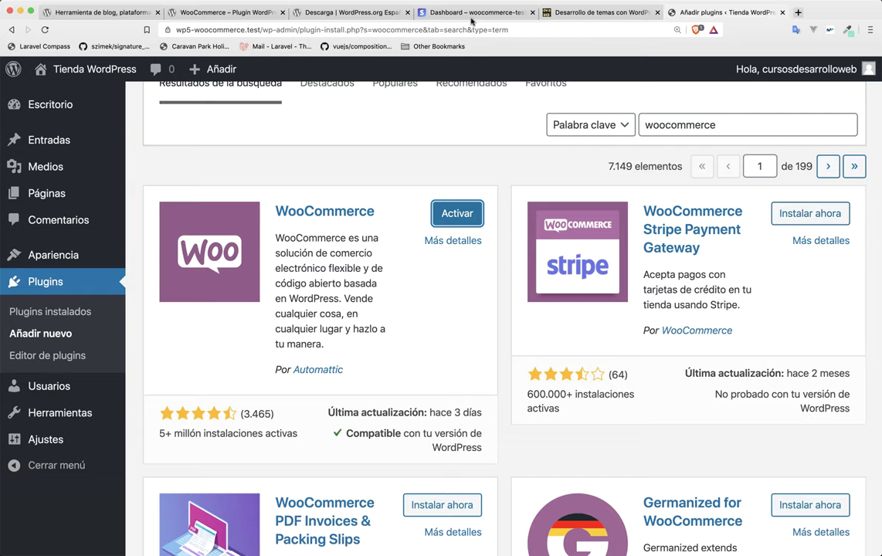
Step: Check the Stripe website, install the WooCommerce Stripe Payment Gateway plugin and activate WooCommerce
{"action": "left_click", "coordinate": [421, 12]}
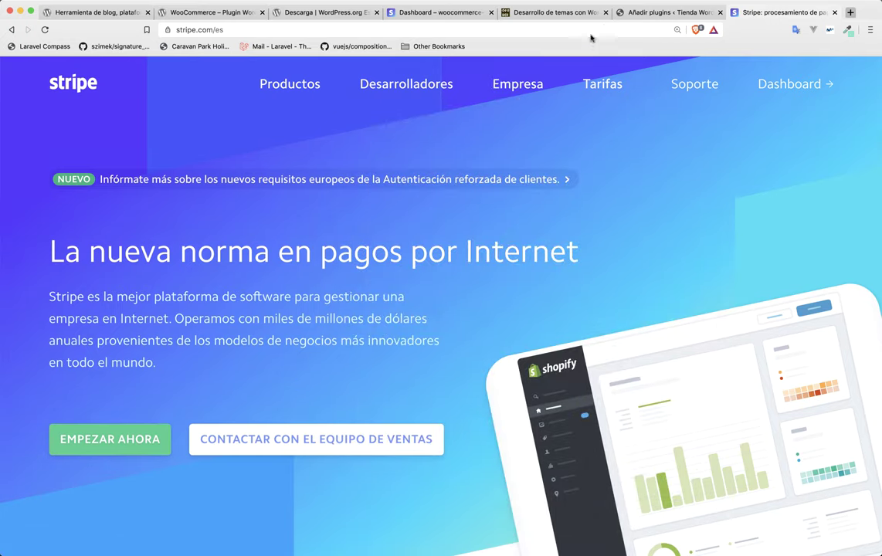
{"action": "left_click", "coordinate": [423, 14]}
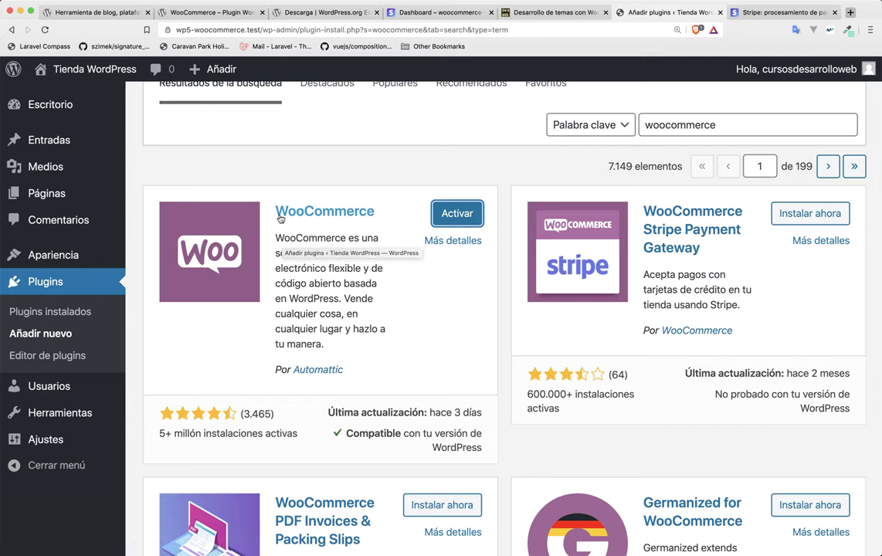
{"action": "left_click", "coordinate": [780, 213]}
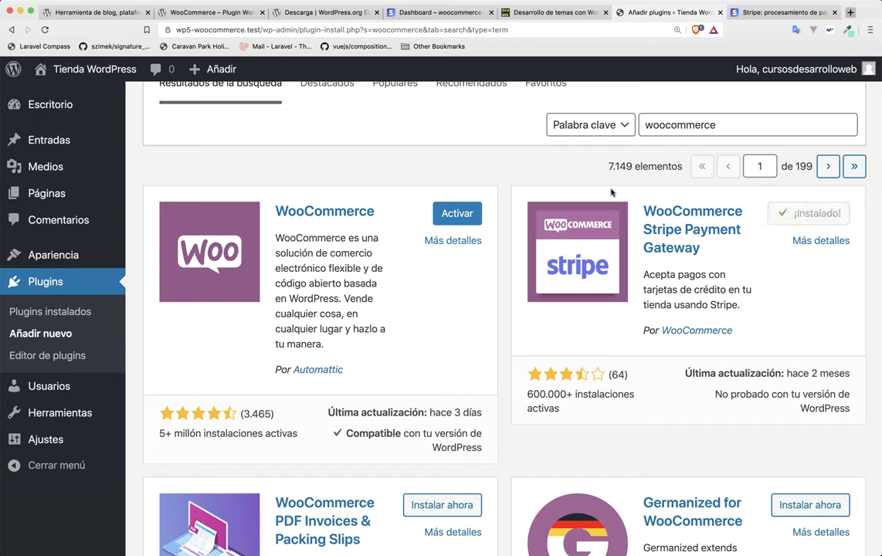
{"action": "left_click", "coordinate": [446, 213]}
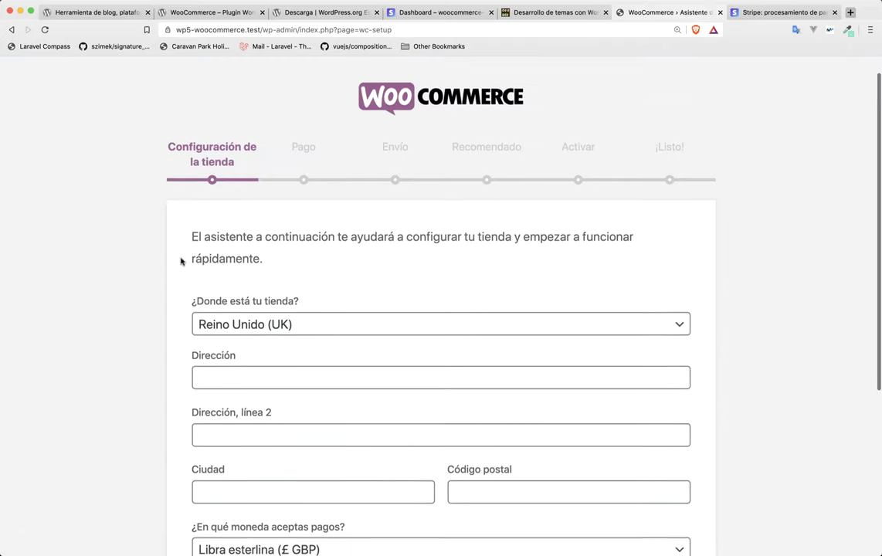
Step: Set the store's country to España, fill in its address fields and use Euro (€ EUR) as the payment currency
{"action": "scroll", "coordinate": [181, 261], "scroll_direction": "down", "scroll_amount": 2}
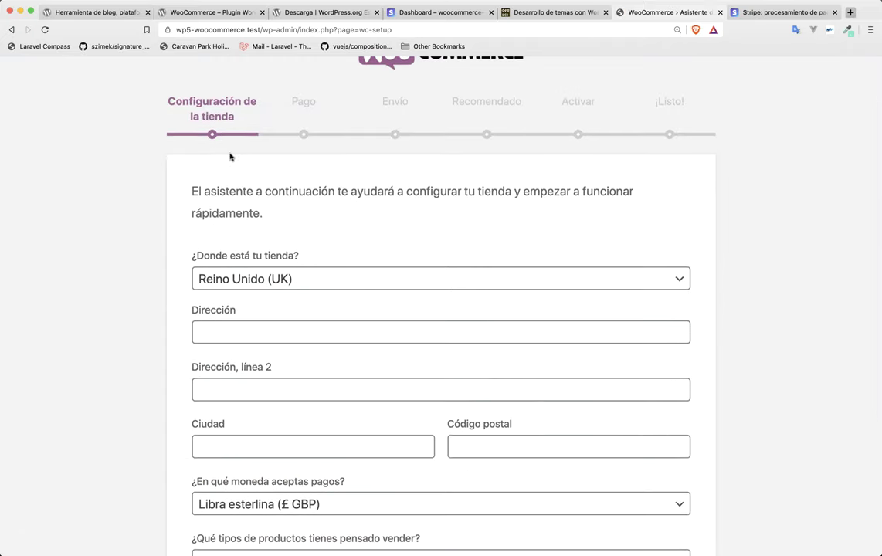
{"action": "scroll", "coordinate": [232, 155], "scroll_direction": "down", "scroll_amount": 1}
{"action": "scroll", "coordinate": [193, 255], "scroll_direction": "down", "scroll_amount": 3}
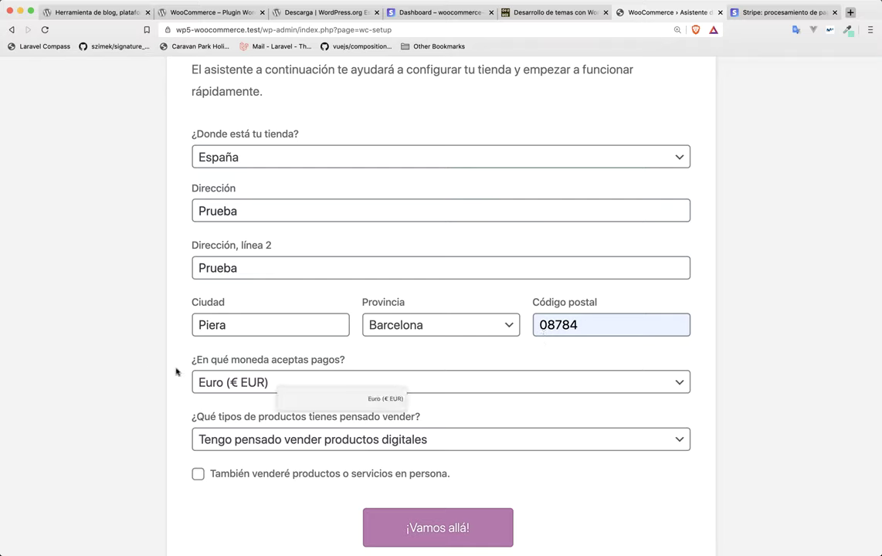
Step: Keep "Tengo pensado vender productos digitales" as the product type and submit the store configuration with usage tracking left off
{"action": "left_click", "coordinate": [262, 444]}
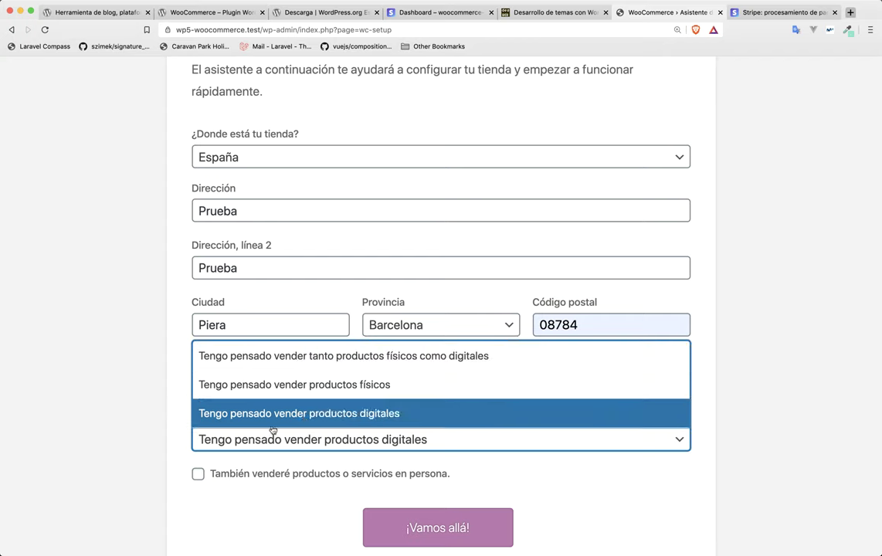
{"action": "left_click", "coordinate": [143, 392]}
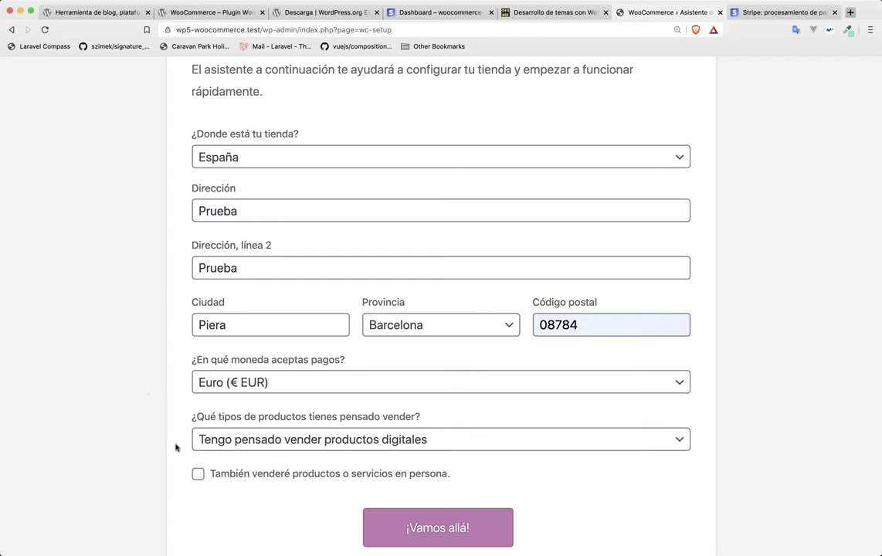
{"action": "scroll", "coordinate": [161, 489], "scroll_direction": "down", "scroll_amount": 1}
{"action": "scroll", "coordinate": [162, 488], "scroll_direction": "up", "scroll_amount": 1}
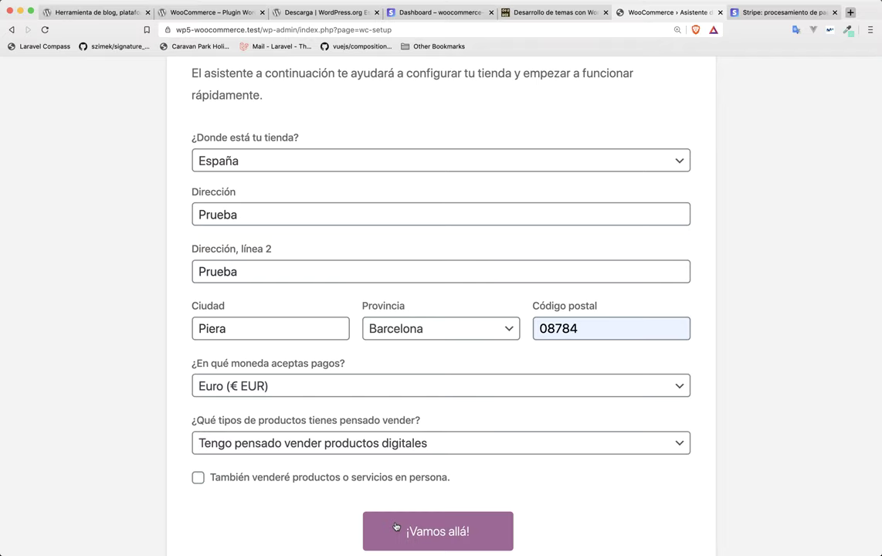
{"action": "left_click", "coordinate": [395, 527]}
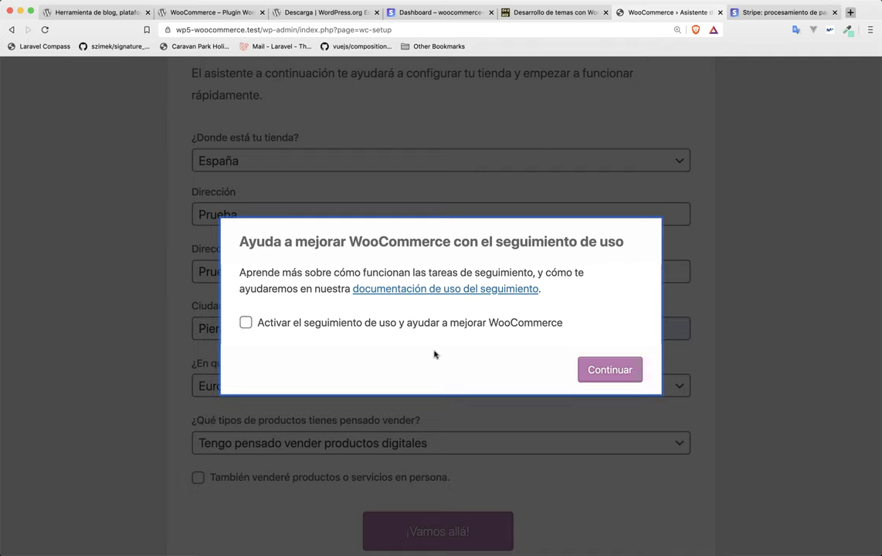
{"action": "left_click", "coordinate": [589, 377]}
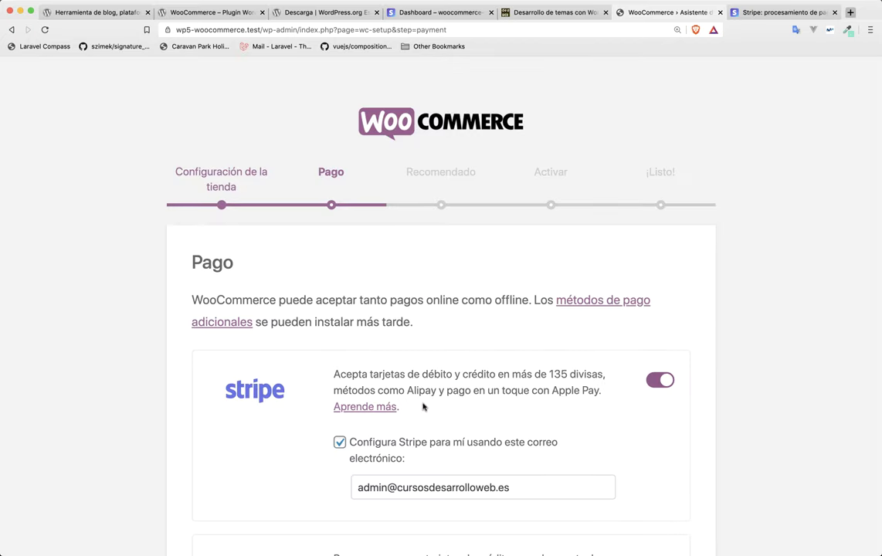
Step: Accept the payment setup with Stripe enabled and configured through the admin e-mail, leaving PayPal off
{"action": "scroll", "coordinate": [128, 372], "scroll_direction": "down", "scroll_amount": 1}
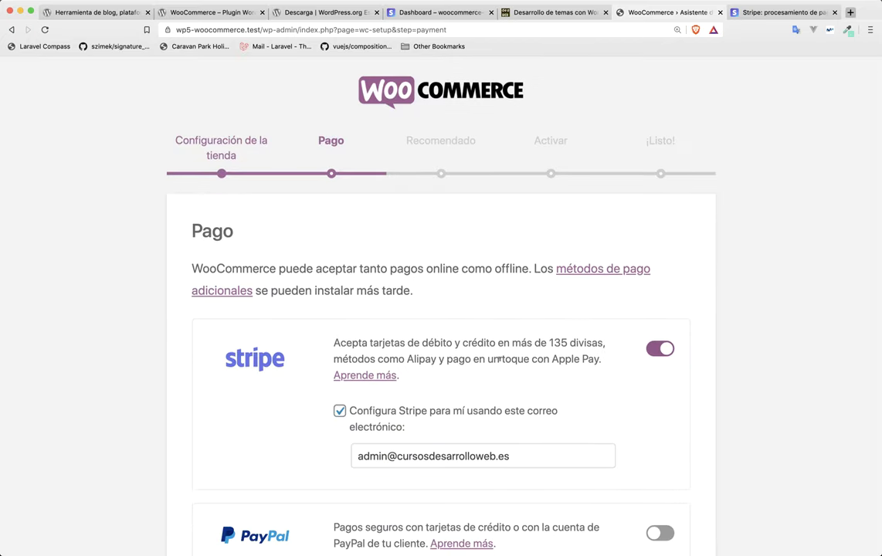
{"action": "scroll", "coordinate": [511, 353], "scroll_direction": "down", "scroll_amount": 1}
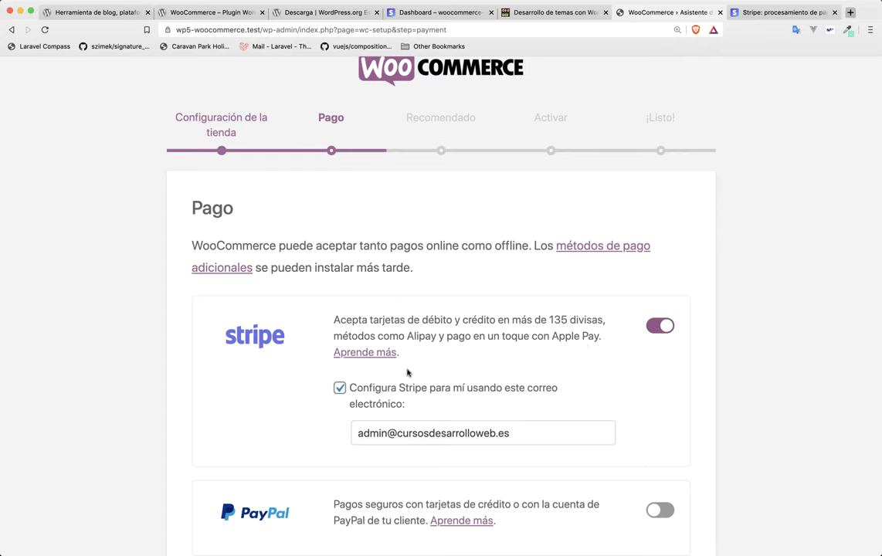
{"action": "scroll", "coordinate": [309, 389], "scroll_direction": "down", "scroll_amount": 1}
{"action": "scroll", "coordinate": [340, 340], "scroll_direction": "down", "scroll_amount": 2}
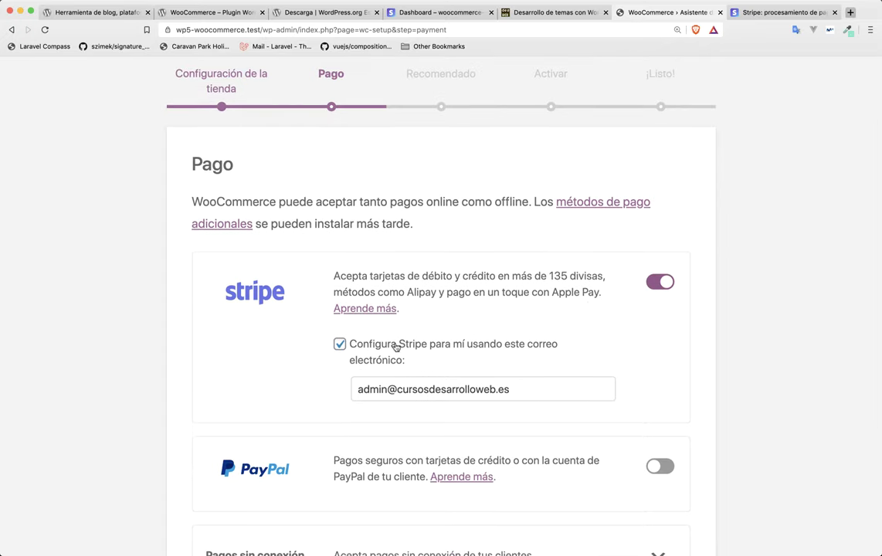
{"action": "scroll", "coordinate": [352, 377], "scroll_direction": "down", "scroll_amount": 1}
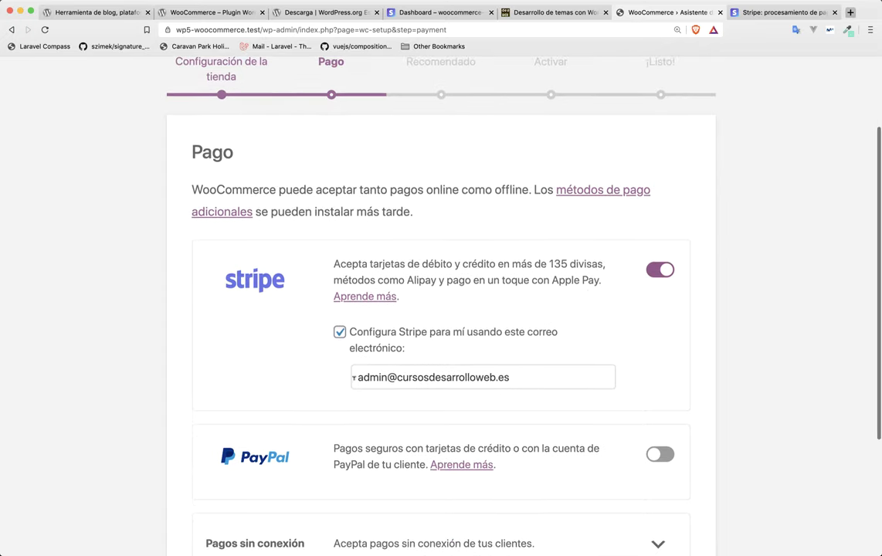
{"action": "scroll", "coordinate": [276, 375], "scroll_direction": "down", "scroll_amount": 5}
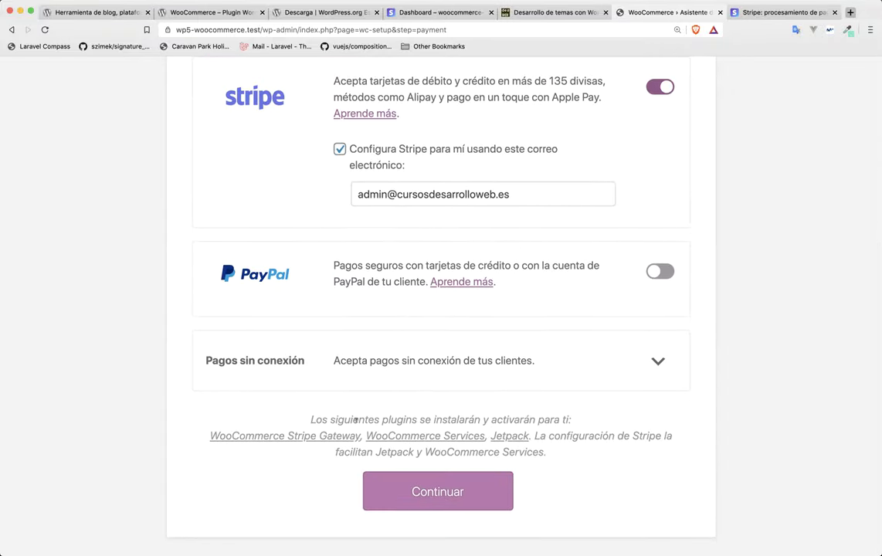
{"action": "left_click", "coordinate": [424, 491]}
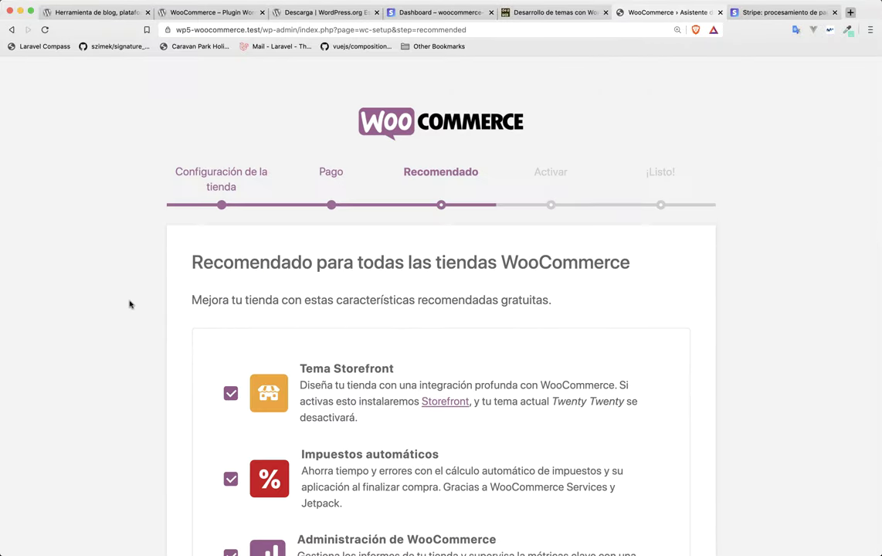
Step: Exclude MailChimp and Facebook from the recommended features, keep the Storefront theme, automatic taxes and WooCommerce administration, and continue the setup
{"action": "scroll", "coordinate": [129, 303], "scroll_direction": "down", "scroll_amount": 5}
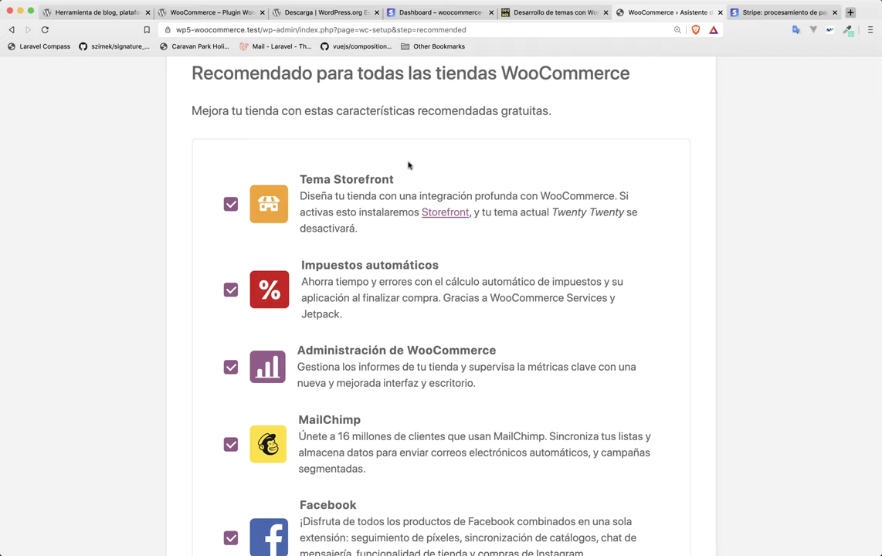
{"action": "scroll", "coordinate": [136, 261], "scroll_direction": "down", "scroll_amount": 2}
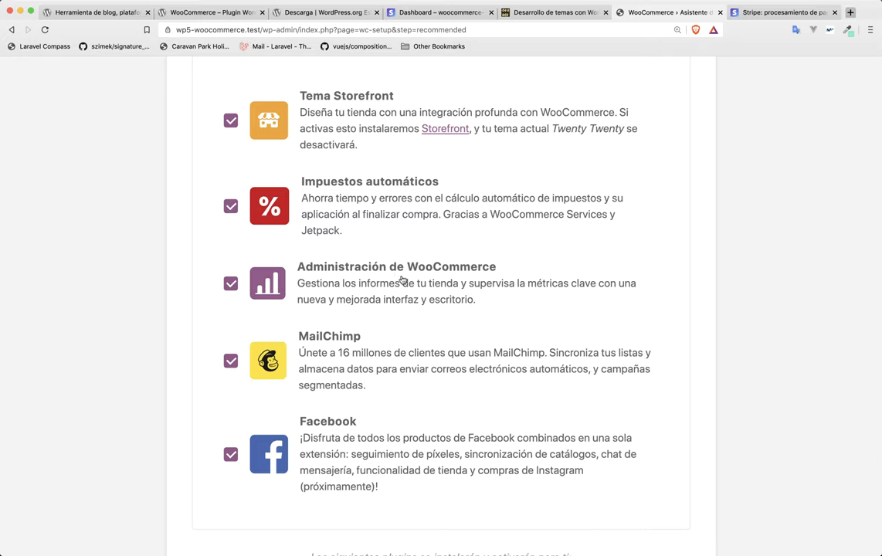
{"action": "scroll", "coordinate": [386, 271], "scroll_direction": "down", "scroll_amount": 1}
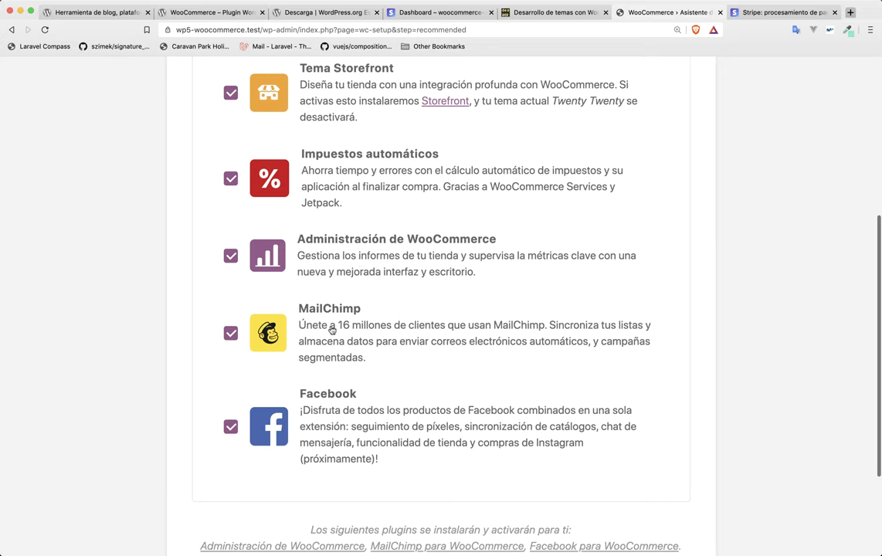
{"action": "left_click", "coordinate": [230, 333]}
{"action": "scroll", "coordinate": [210, 328], "scroll_direction": "down", "scroll_amount": 1}
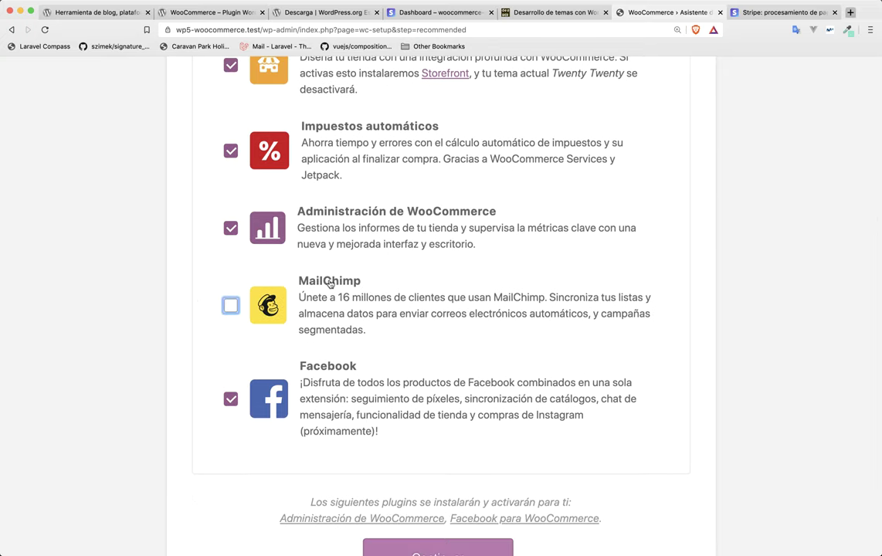
{"action": "scroll", "coordinate": [339, 294], "scroll_direction": "down", "scroll_amount": 1}
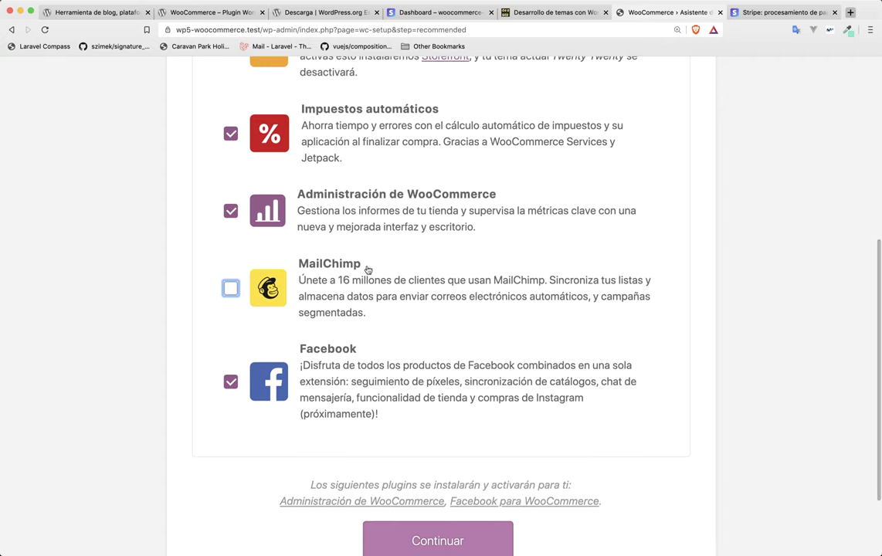
{"action": "left_click", "coordinate": [186, 277]}
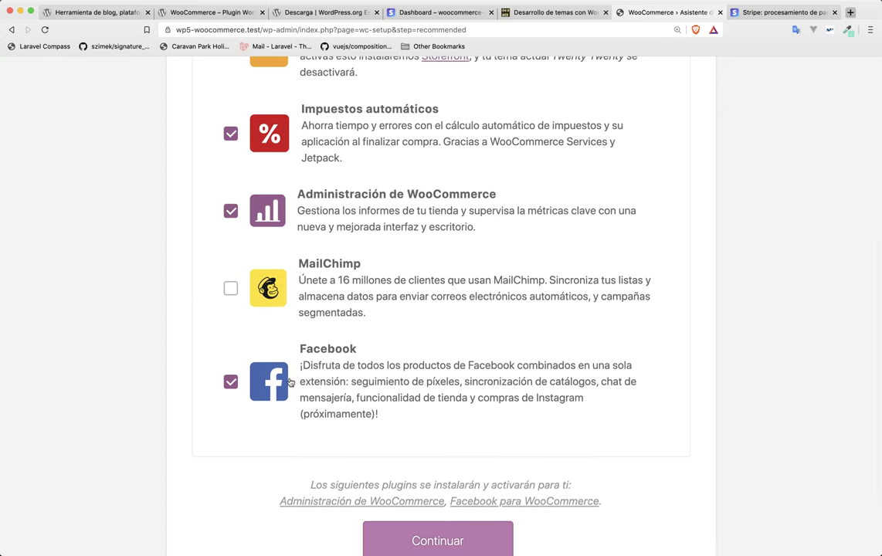
{"action": "left_click", "coordinate": [231, 380]}
{"action": "scroll", "coordinate": [161, 368], "scroll_direction": "down", "scroll_amount": 1}
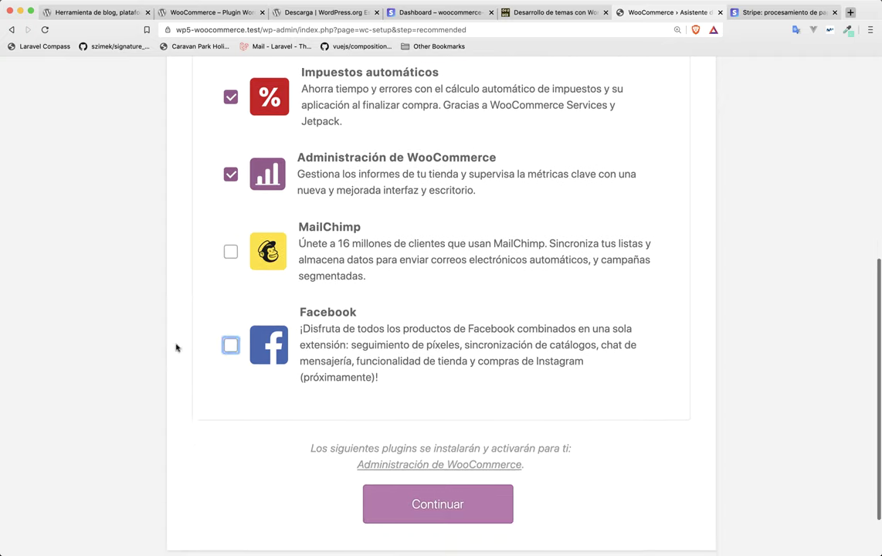
{"action": "left_click", "coordinate": [405, 504]}
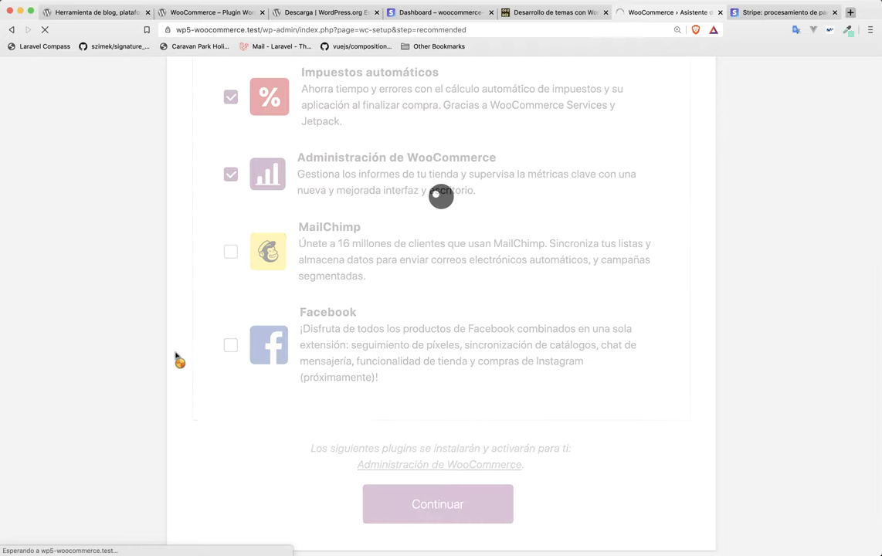
Step: Try to connect the store to Jetpack, and finish configuring the store in the setup wizard
{"action": "scroll", "coordinate": [254, 292], "scroll_direction": "down", "scroll_amount": 1}
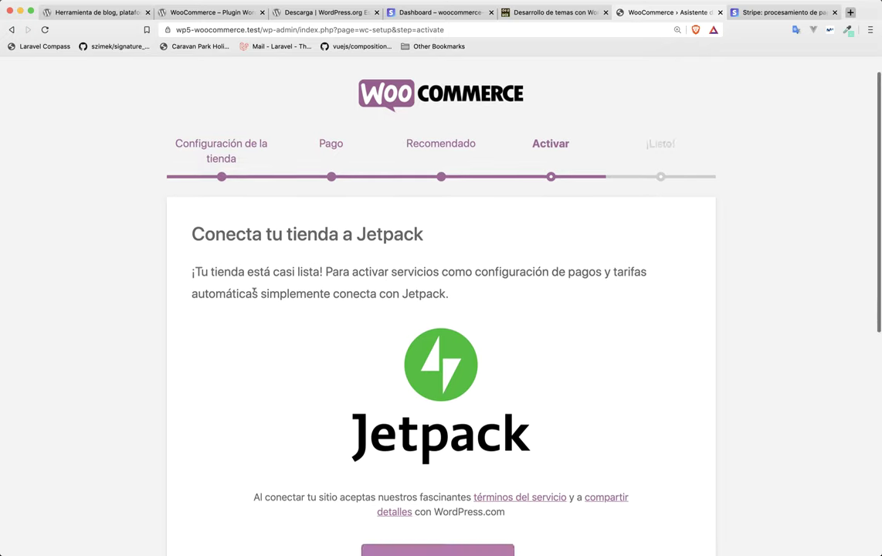
{"action": "scroll", "coordinate": [256, 295], "scroll_direction": "down", "scroll_amount": 3}
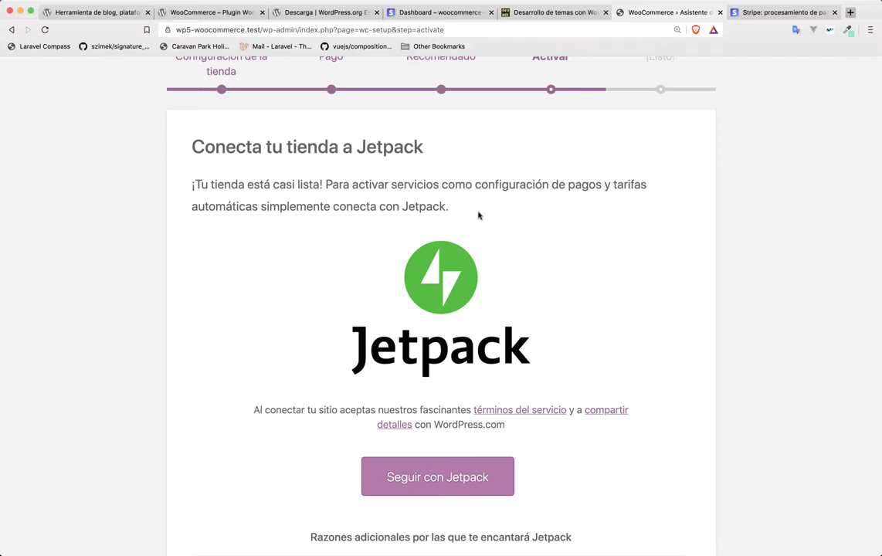
{"action": "scroll", "coordinate": [300, 226], "scroll_direction": "down", "scroll_amount": 3}
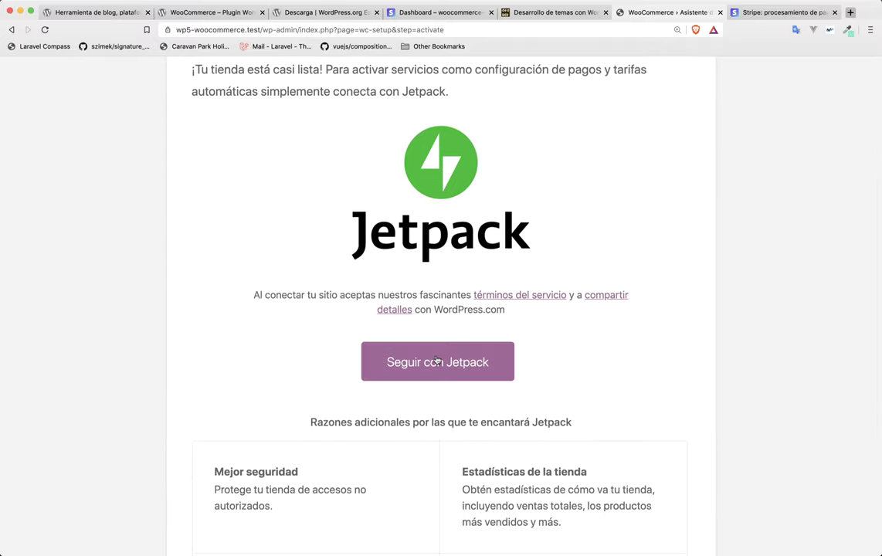
{"action": "left_click", "coordinate": [436, 360]}
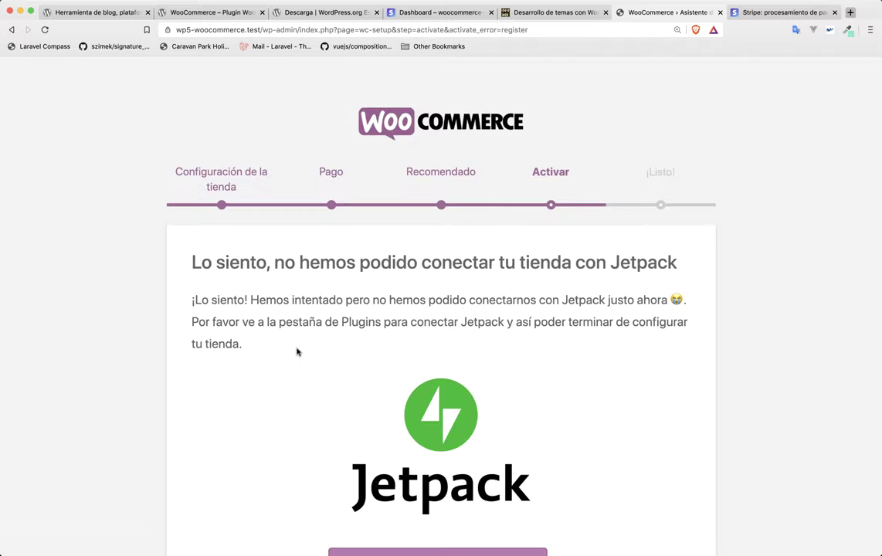
{"action": "scroll", "coordinate": [381, 282], "scroll_direction": "down", "scroll_amount": 3}
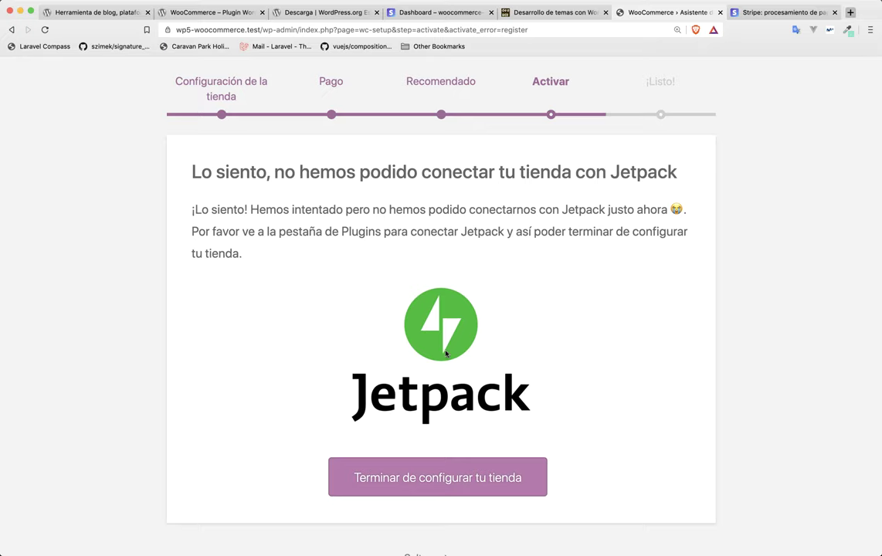
{"action": "left_click", "coordinate": [423, 485]}
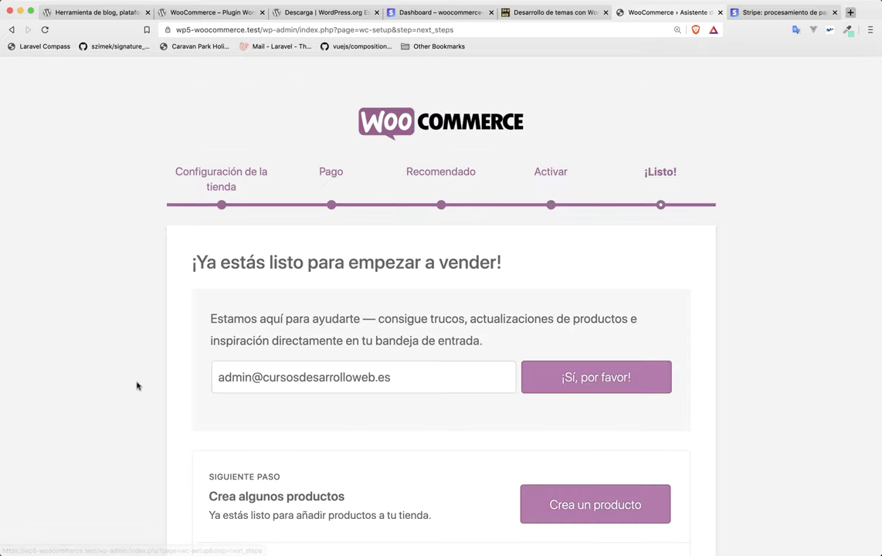
Step: Review the options on the wizard's final page and leave it for the WordPress dashboard
{"action": "scroll", "coordinate": [136, 385], "scroll_direction": "down", "scroll_amount": 1}
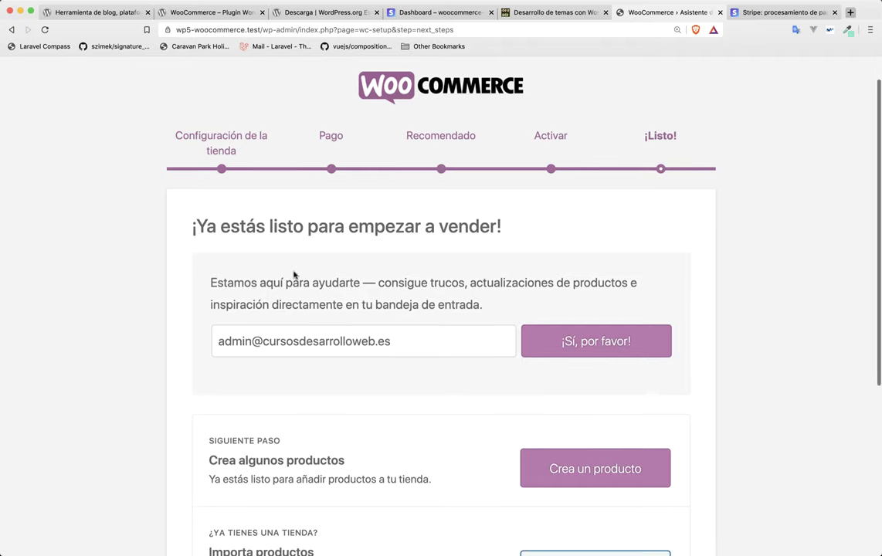
{"action": "scroll", "coordinate": [294, 274], "scroll_direction": "down", "scroll_amount": 1}
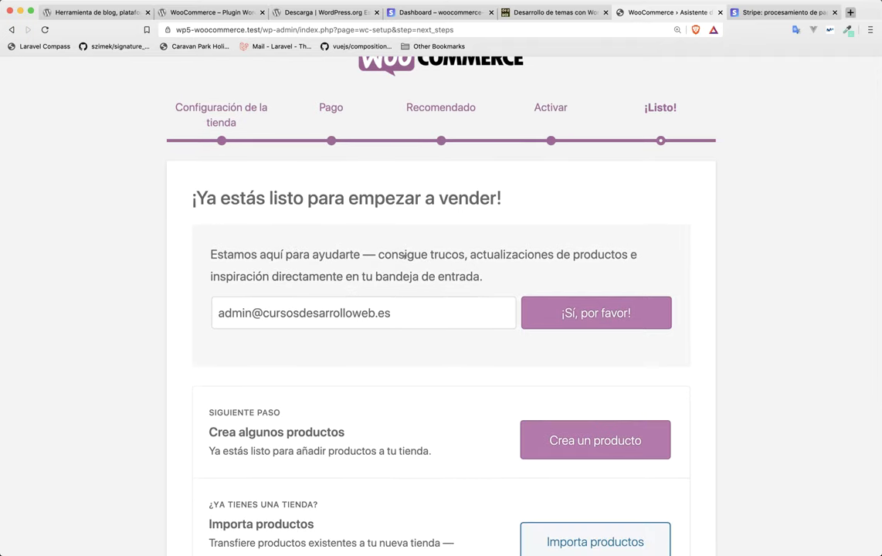
{"action": "scroll", "coordinate": [458, 279], "scroll_direction": "down", "scroll_amount": 1}
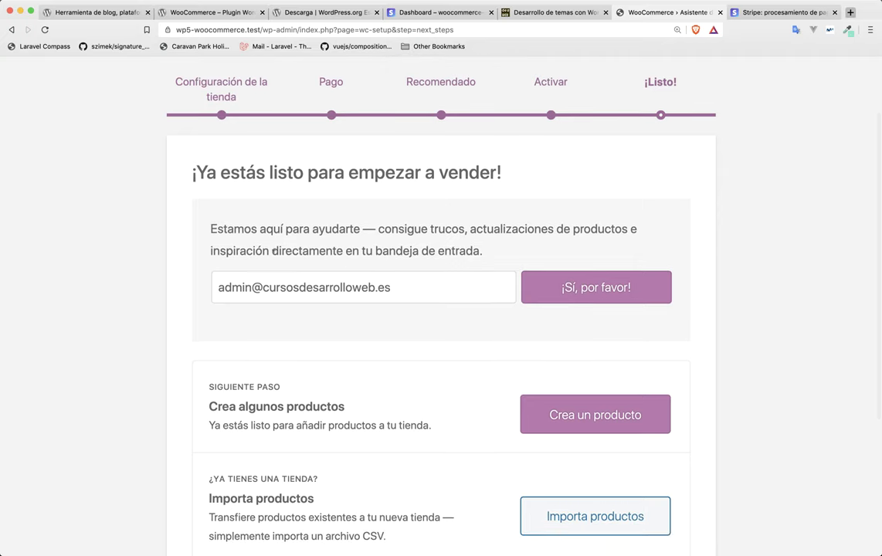
{"action": "scroll", "coordinate": [358, 321], "scroll_direction": "down", "scroll_amount": 1}
{"action": "scroll", "coordinate": [358, 320], "scroll_direction": "down", "scroll_amount": 4}
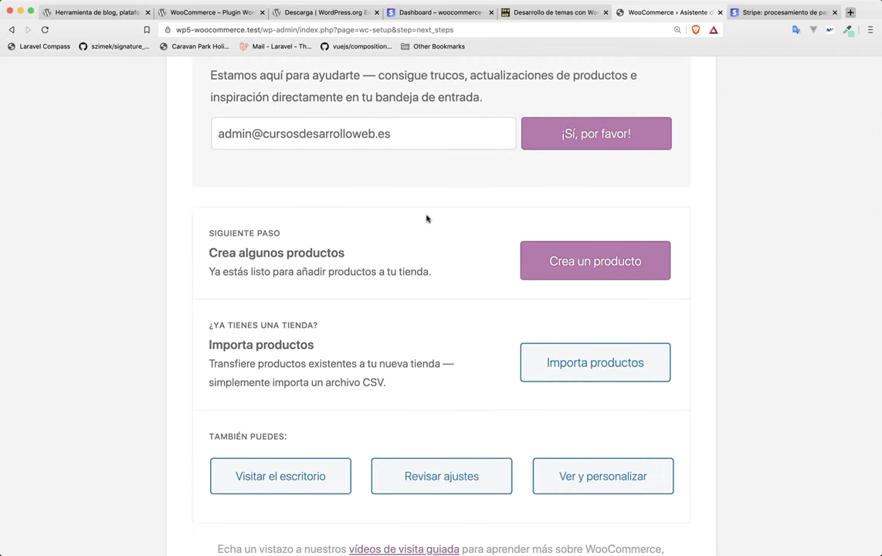
{"action": "scroll", "coordinate": [427, 233], "scroll_direction": "down", "scroll_amount": 1}
{"action": "scroll", "coordinate": [372, 203], "scroll_direction": "down", "scroll_amount": 2}
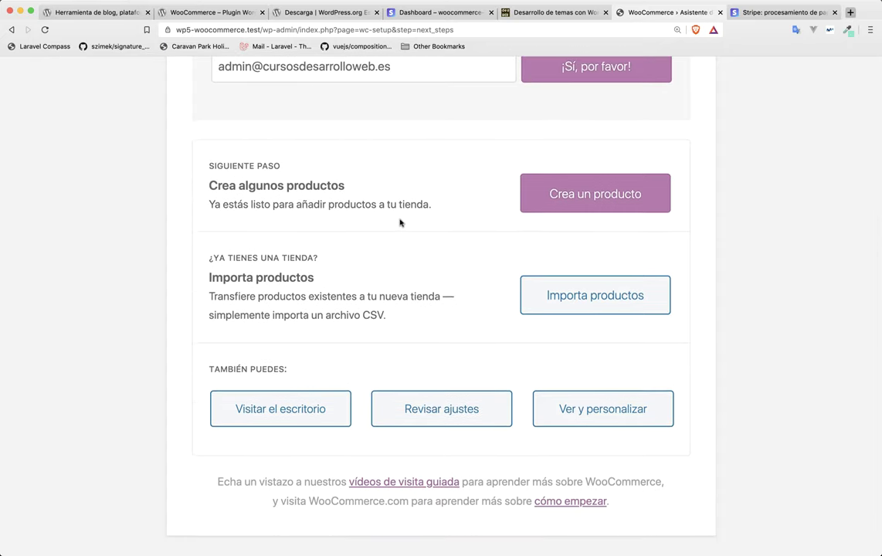
{"action": "left_click", "coordinate": [285, 410]}
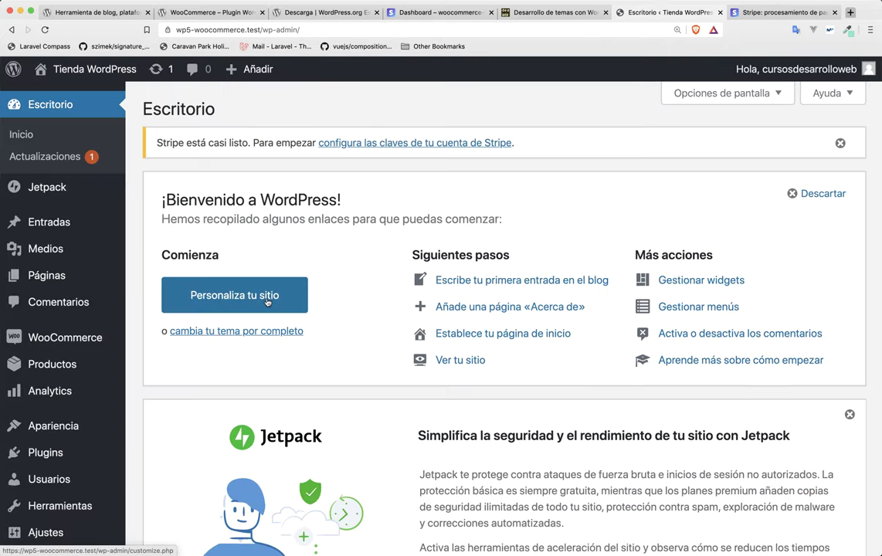
Step: Look over the dashboard and view the public site, including its Tienda page
{"action": "scroll", "coordinate": [284, 305], "scroll_direction": "down", "scroll_amount": 10}
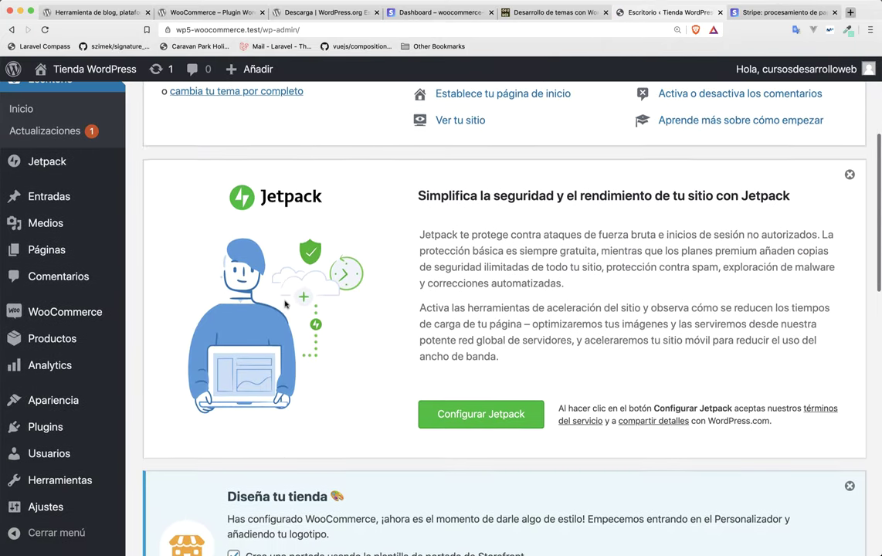
{"action": "scroll", "coordinate": [284, 304], "scroll_direction": "down", "scroll_amount": 10}
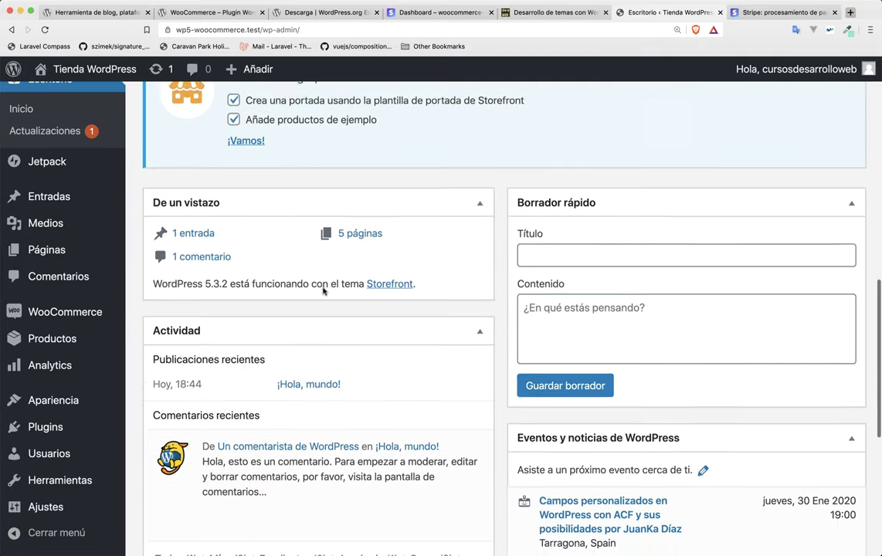
{"action": "scroll", "coordinate": [322, 291], "scroll_direction": "down", "scroll_amount": 5}
{"action": "scroll", "coordinate": [322, 291], "scroll_direction": "up", "scroll_amount": 20}
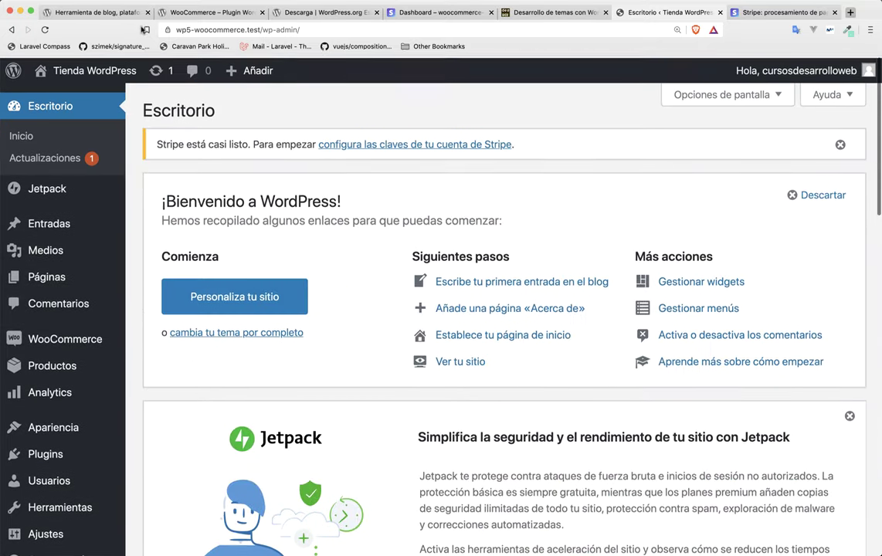
{"action": "left_click", "coordinate": [83, 69]}
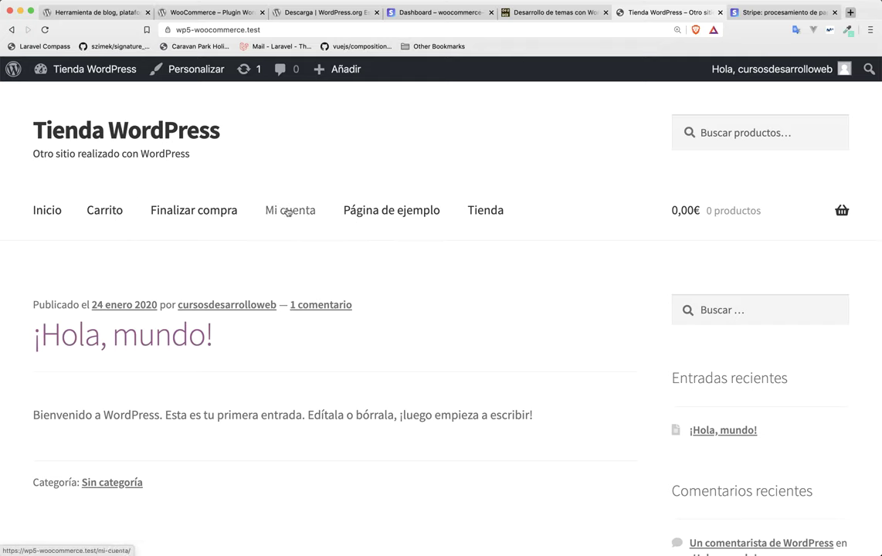
{"action": "left_click", "coordinate": [499, 213]}
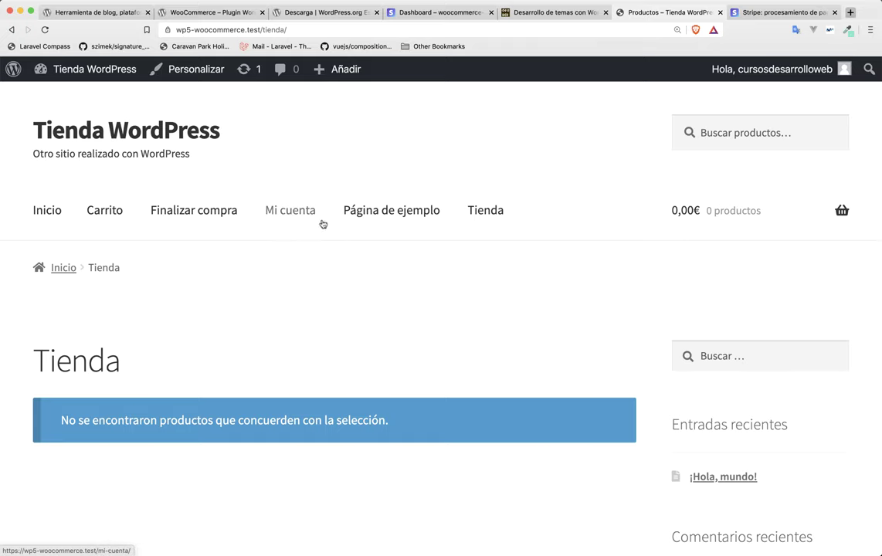
Step: Return to the site administration and create a navigation menu named Top
{"action": "left_click", "coordinate": [73, 71]}
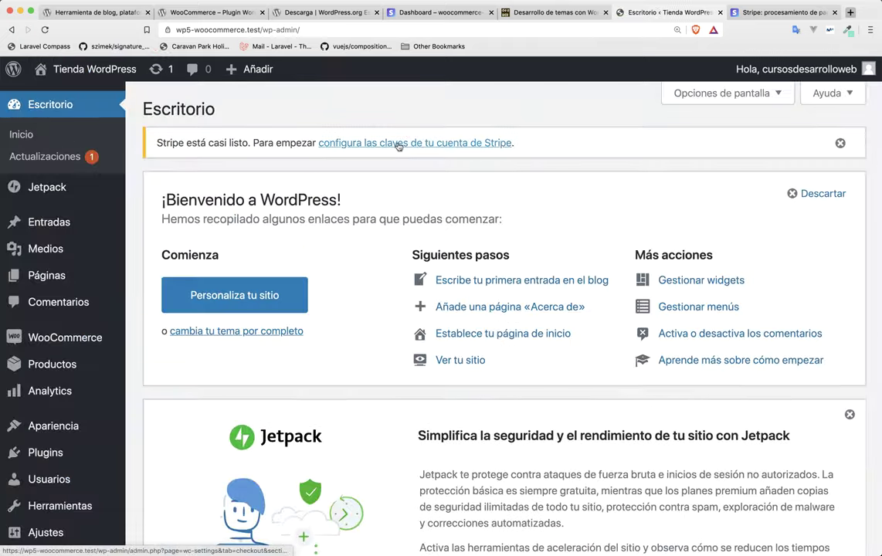
{"action": "mouse_move", "coordinate": [75, 344]}
{"action": "scroll", "coordinate": [77, 347], "scroll_direction": "down", "scroll_amount": 1}
{"action": "scroll", "coordinate": [78, 346], "scroll_direction": "down", "scroll_amount": 2}
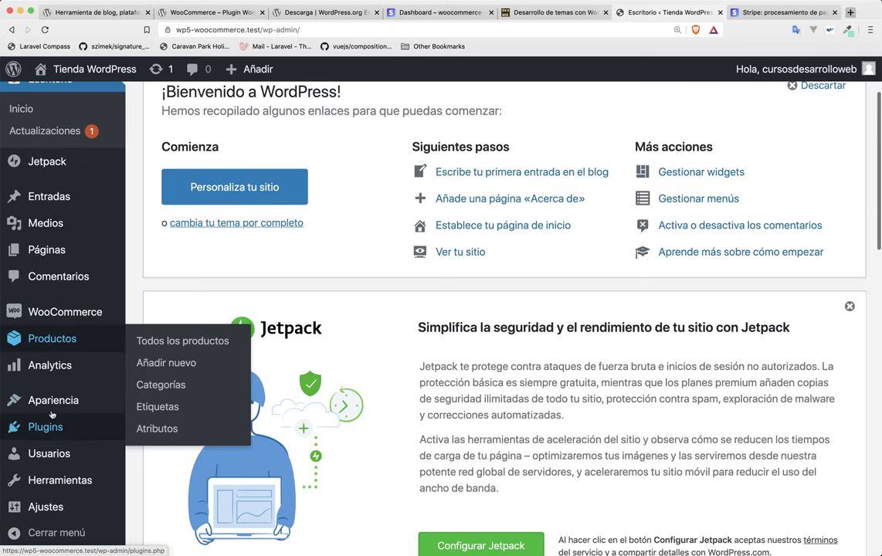
{"action": "mouse_move", "coordinate": [77, 400]}
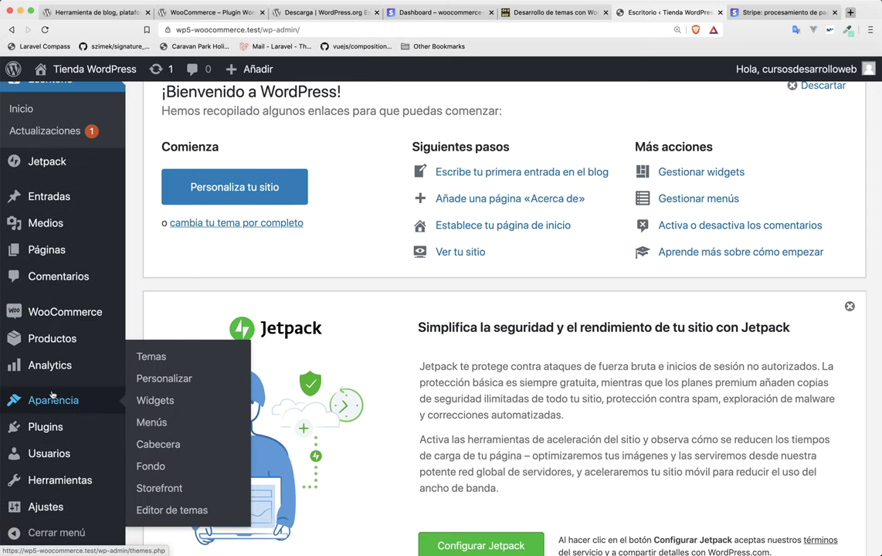
{"action": "left_click", "coordinate": [159, 423]}
{"action": "scroll", "coordinate": [443, 298], "scroll_direction": "down", "scroll_amount": 5}
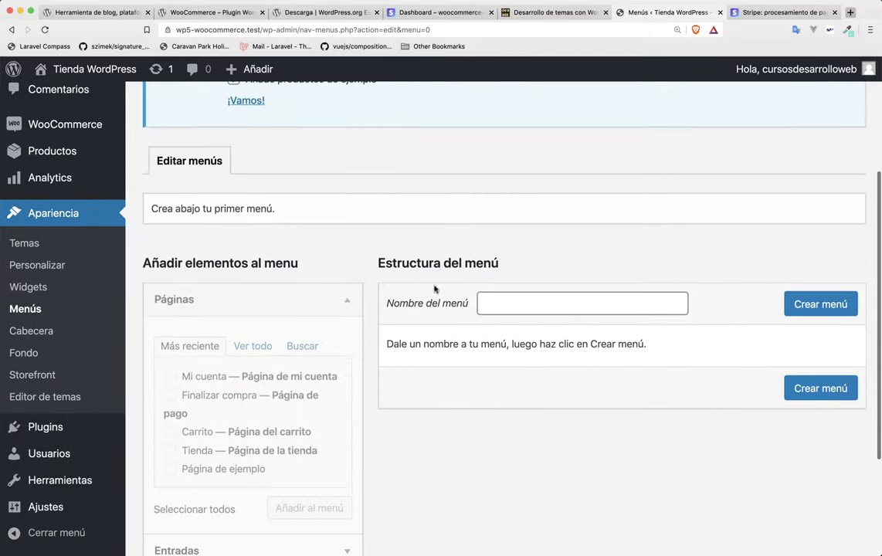
{"action": "left_click", "coordinate": [482, 302]}
{"action": "type", "text": "Top"}
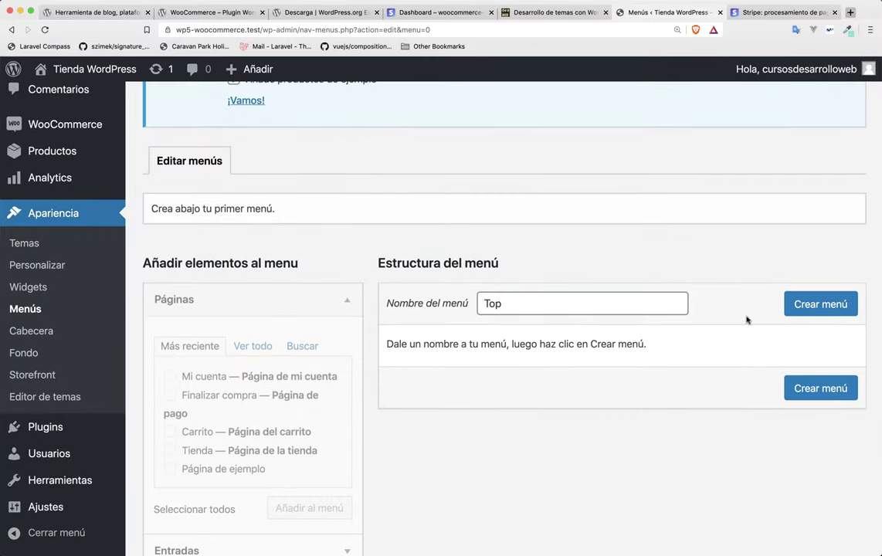
{"action": "left_click", "coordinate": [819, 303]}
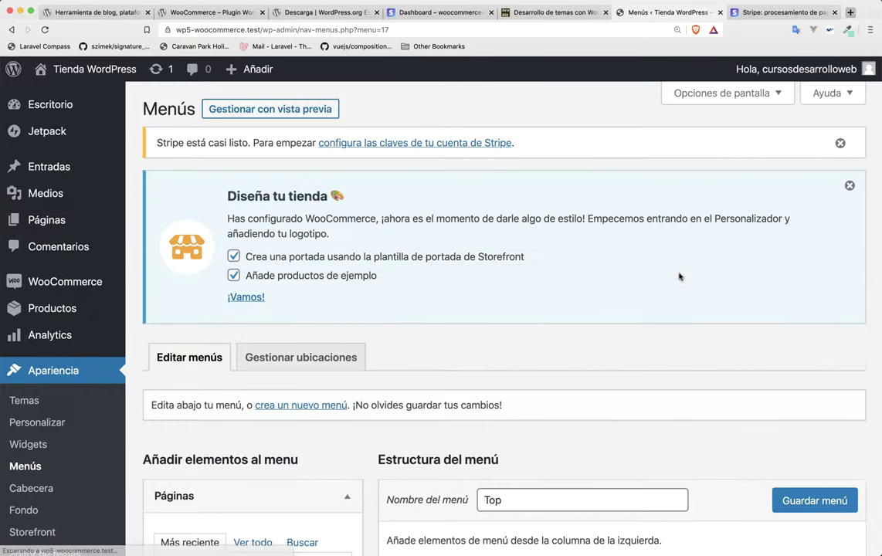
Step: Assign the Top menu to the Menú principal theme location and save the location changes
{"action": "scroll", "coordinate": [678, 276], "scroll_direction": "down", "scroll_amount": 5}
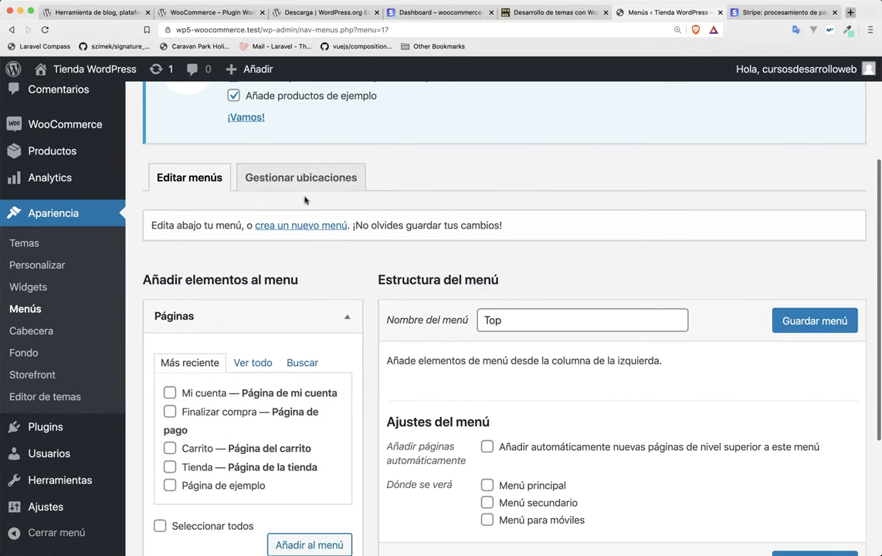
{"action": "left_click", "coordinate": [304, 183]}
{"action": "scroll", "coordinate": [354, 275], "scroll_direction": "down", "scroll_amount": 4}
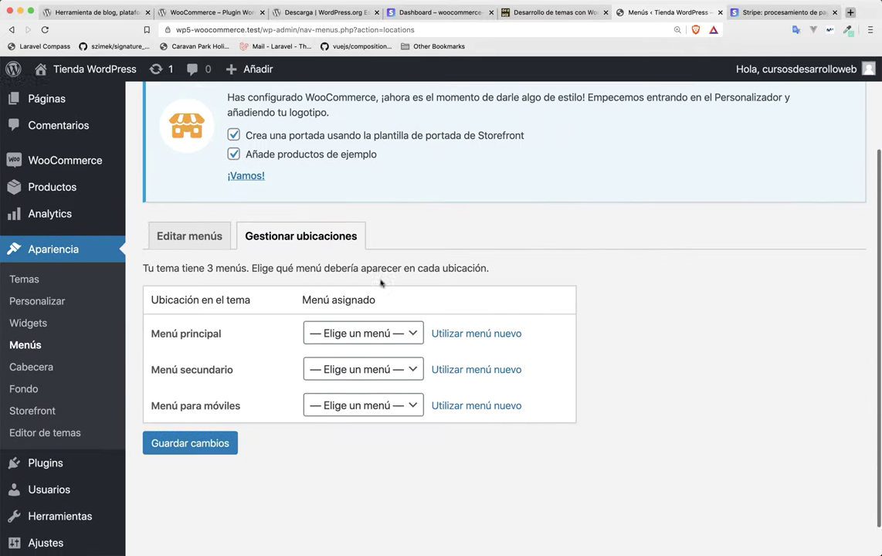
{"action": "left_click", "coordinate": [340, 316]}
{"action": "left_click", "coordinate": [336, 327]}
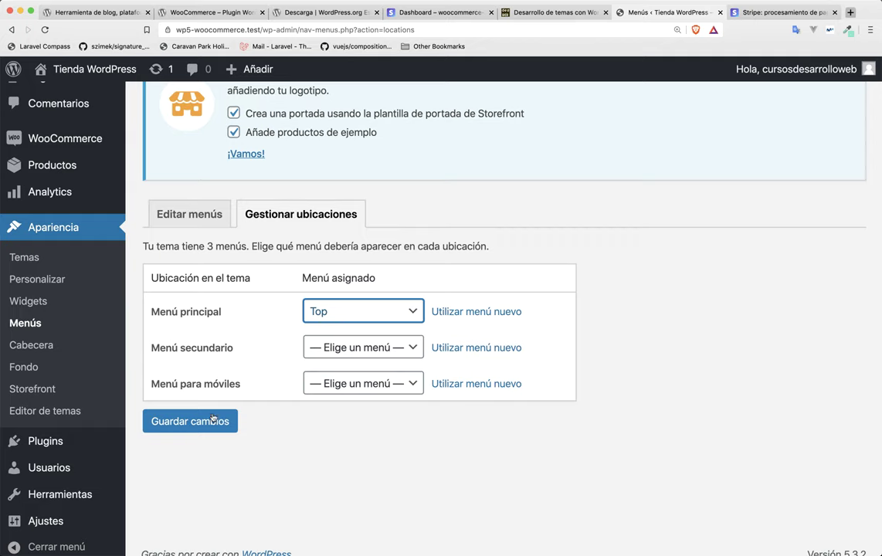
{"action": "left_click", "coordinate": [191, 423]}
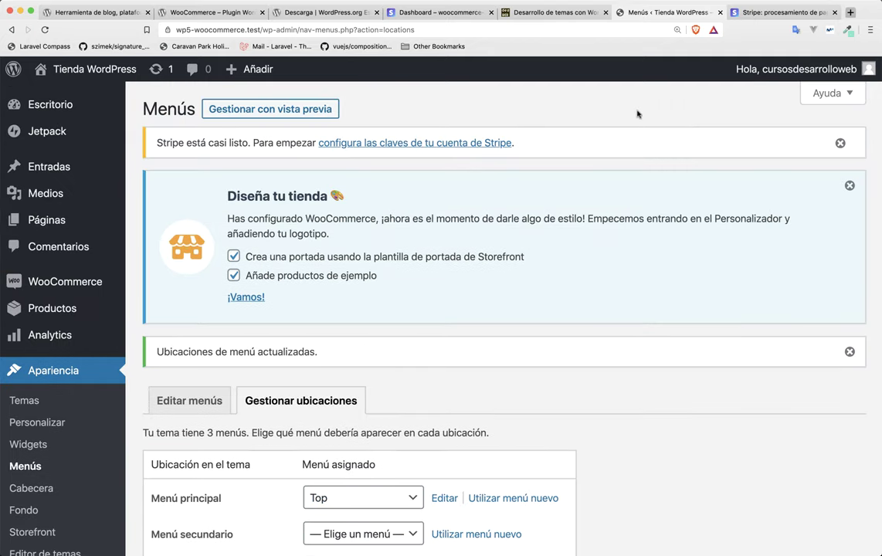
Step: Check the navigation of the public site in a separate tab and return to the menu administration
{"action": "left_click", "coordinate": [94, 68], "text": "super"}
{"action": "left_click", "coordinate": [629, 12]}
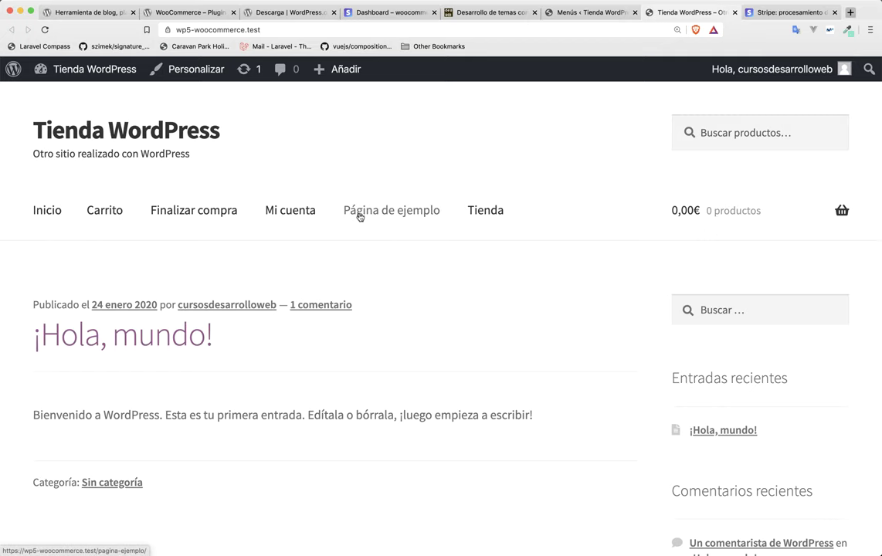
{"action": "left_click", "coordinate": [571, 13]}
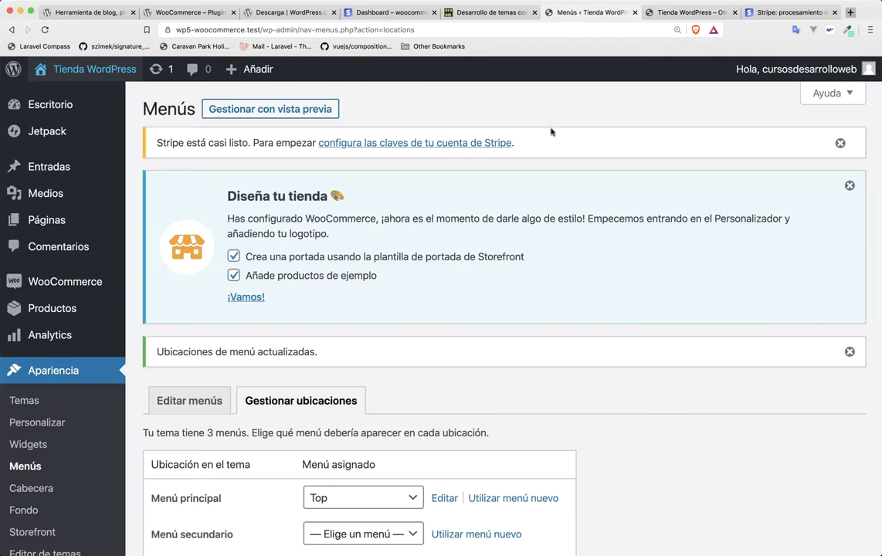
Step: Add the Mi cuenta, Carrito and Tienda pages to the Top menu
{"action": "scroll", "coordinate": [444, 341], "scroll_direction": "down", "scroll_amount": 4}
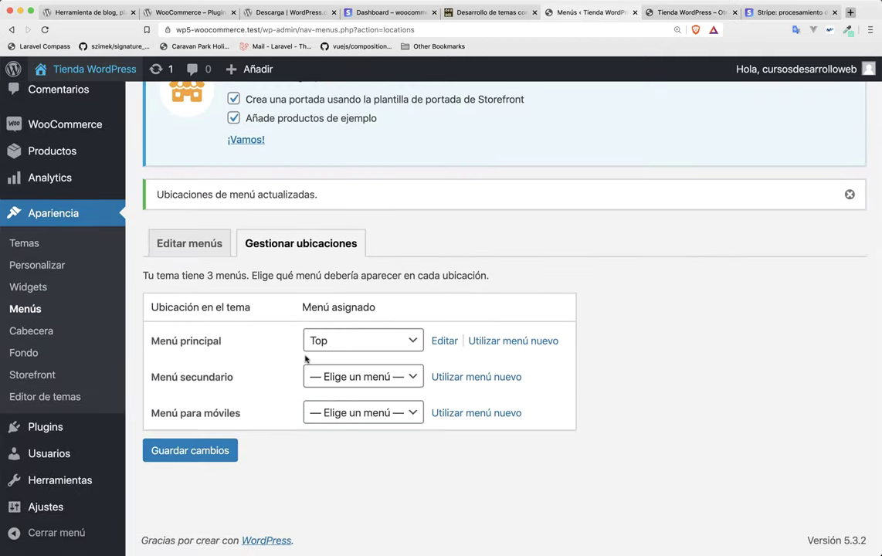
{"action": "left_click", "coordinate": [203, 244]}
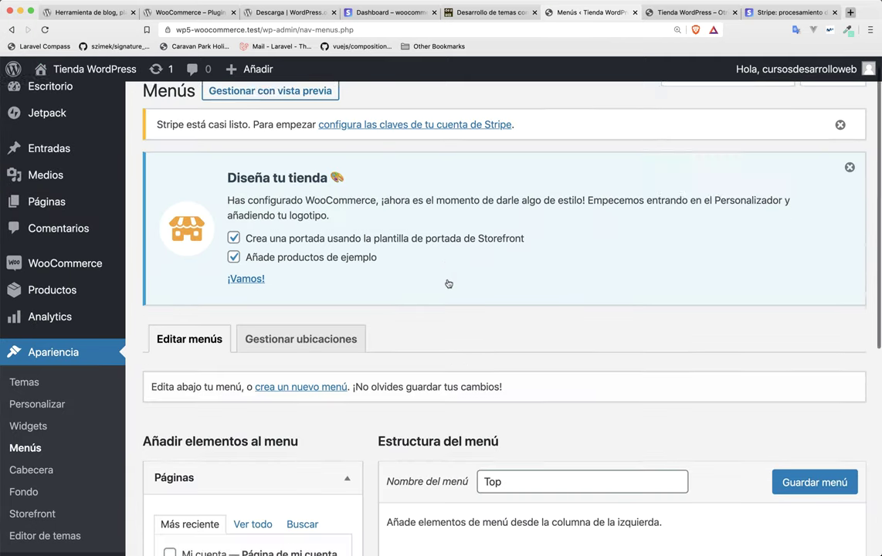
{"action": "scroll", "coordinate": [447, 283], "scroll_direction": "down", "scroll_amount": 4}
{"action": "scroll", "coordinate": [447, 282], "scroll_direction": "down", "scroll_amount": 3}
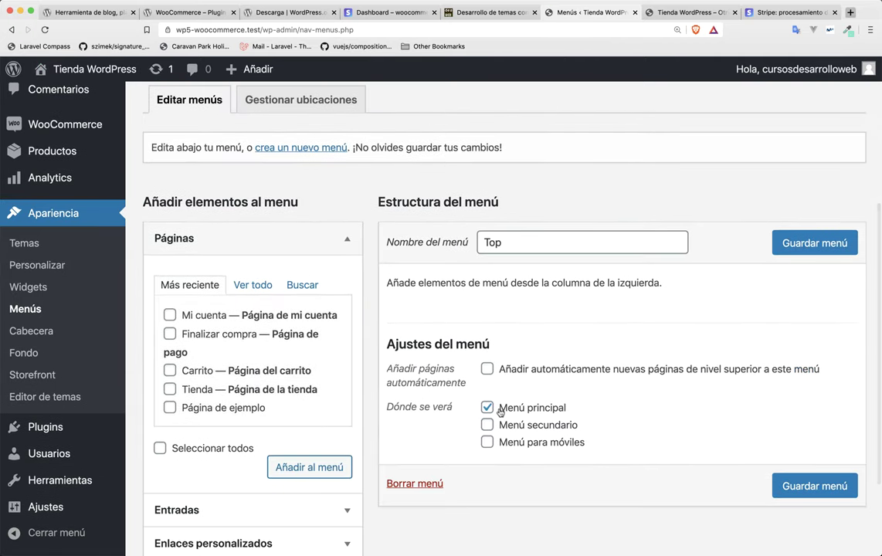
{"action": "left_click", "coordinate": [169, 315]}
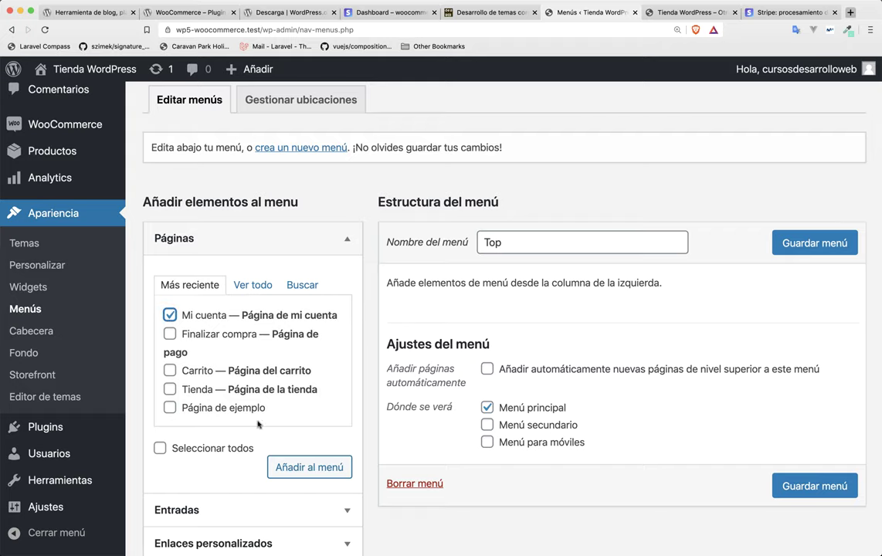
{"action": "left_click", "coordinate": [169, 370]}
{"action": "left_click", "coordinate": [170, 389]}
{"action": "left_click", "coordinate": [323, 475]}
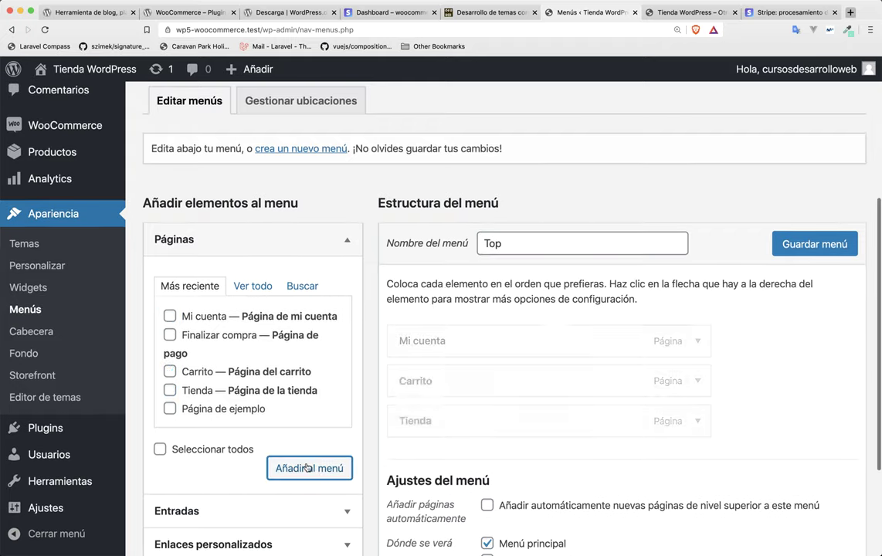
Step: Reorder the Top menu so that Tienda comes first, above Mi cuenta and Carrito
{"action": "scroll", "coordinate": [417, 393], "scroll_direction": "down", "scroll_amount": 1}
{"action": "left_click_drag", "start_coordinate": [418, 393], "coordinate": [408, 338]}
{"action": "scroll", "coordinate": [399, 378], "scroll_direction": "down", "scroll_amount": 1}
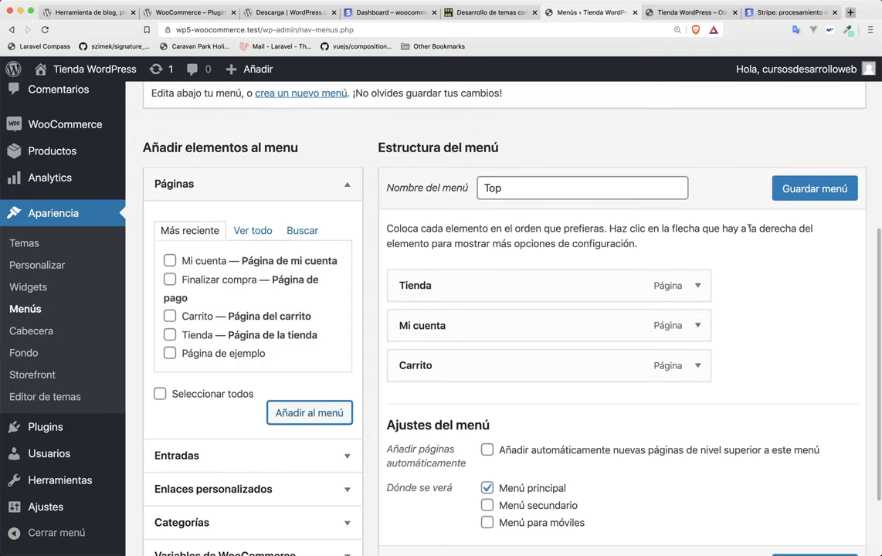
Step: Save the Top menu and reload the public site to check its navigation
{"action": "left_click", "coordinate": [812, 189]}
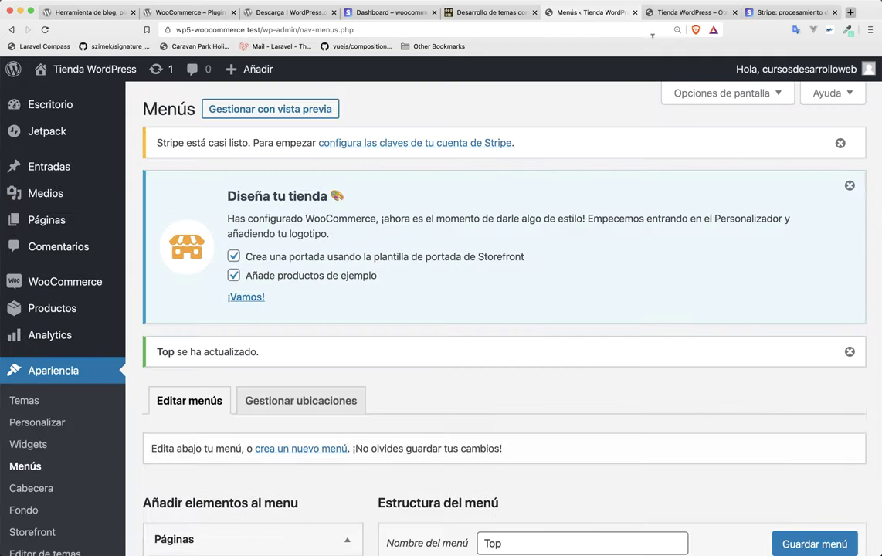
{"action": "left_click", "coordinate": [652, 13]}
{"action": "key", "text": "super+r"}
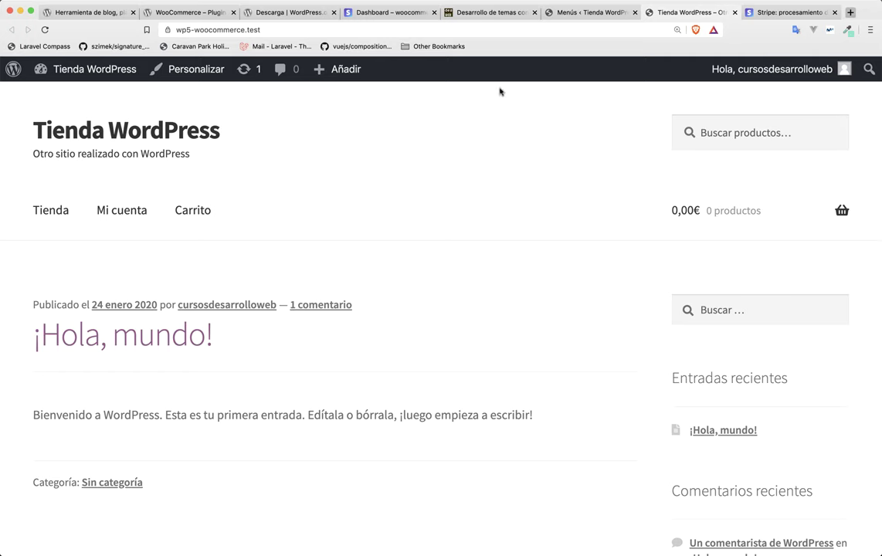
Step: Review the item sources and settings in the menu editor, and consult the Desarrollo de temas con WordPress 5 course page
{"action": "left_click", "coordinate": [567, 13]}
{"action": "scroll", "coordinate": [341, 345], "scroll_direction": "down", "scroll_amount": 5}
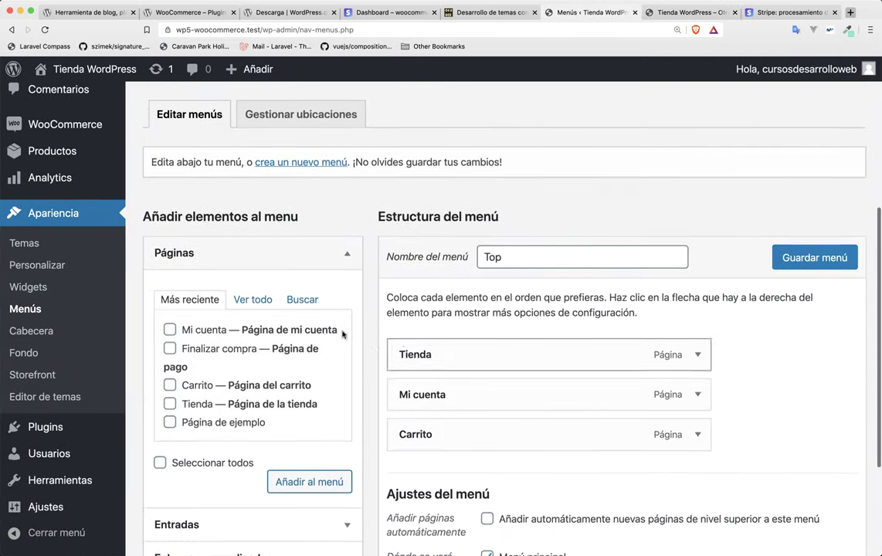
{"action": "scroll", "coordinate": [231, 370], "scroll_direction": "down", "scroll_amount": 3}
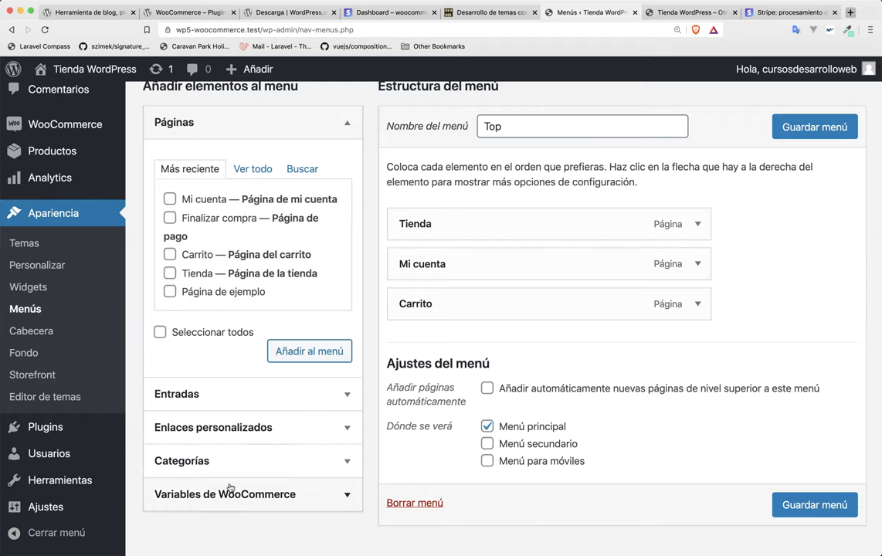
{"action": "scroll", "coordinate": [270, 492], "scroll_direction": "down", "scroll_amount": 1}
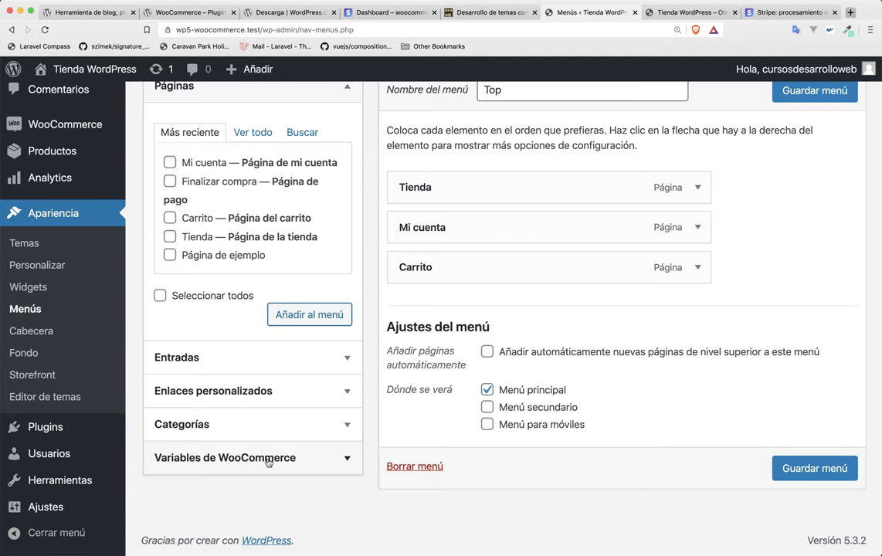
{"action": "left_click", "coordinate": [492, 13]}
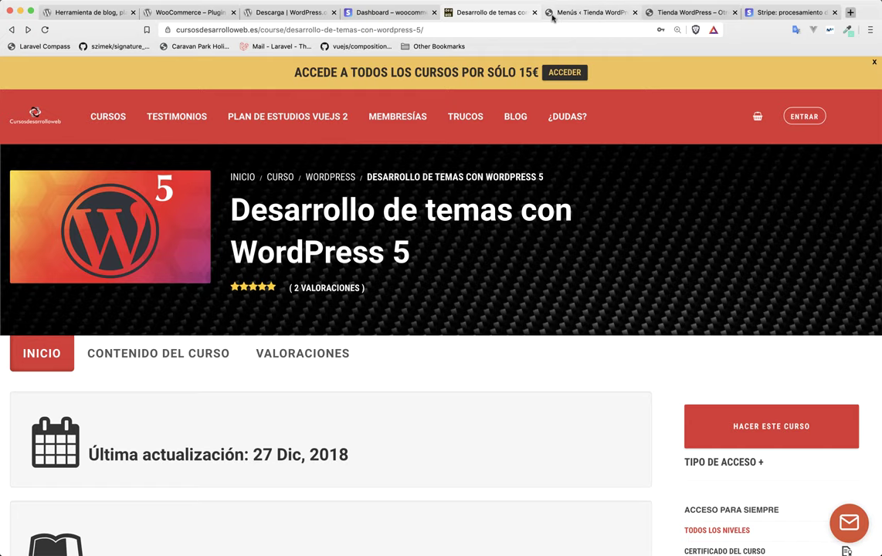
{"action": "left_click", "coordinate": [587, 12]}
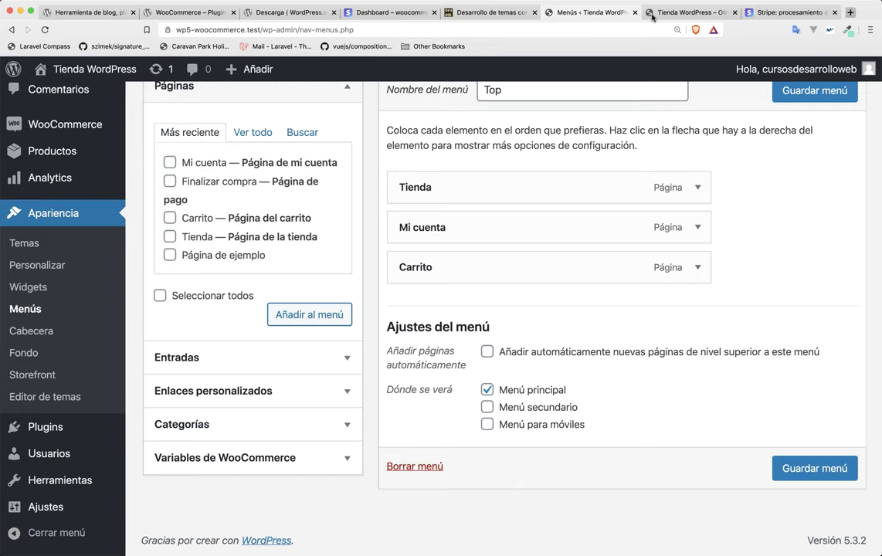
Step: Start a new product titled Curso WordPress 5 with the description "Nuevo curso de desarrollo de temas con WordPress 5"
{"action": "scroll", "coordinate": [57, 332], "scroll_direction": "up", "scroll_amount": 1}
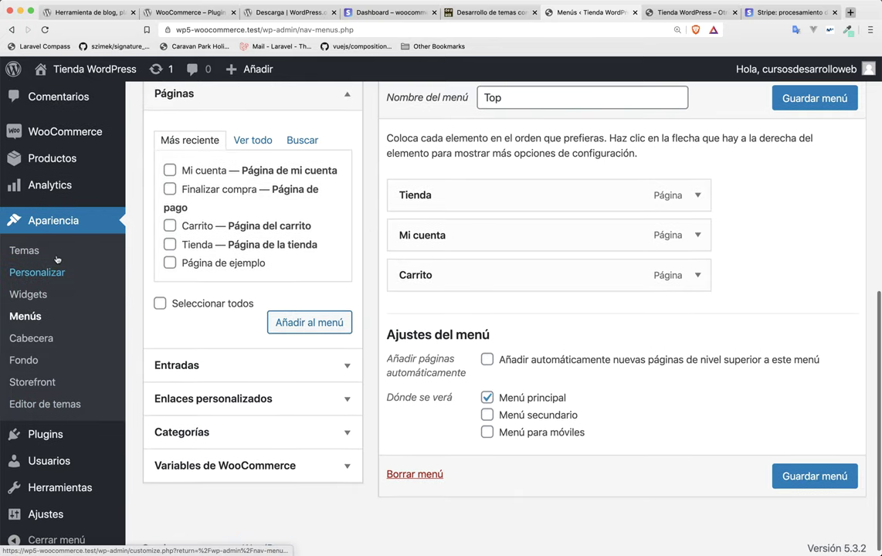
{"action": "left_click", "coordinate": [166, 183]}
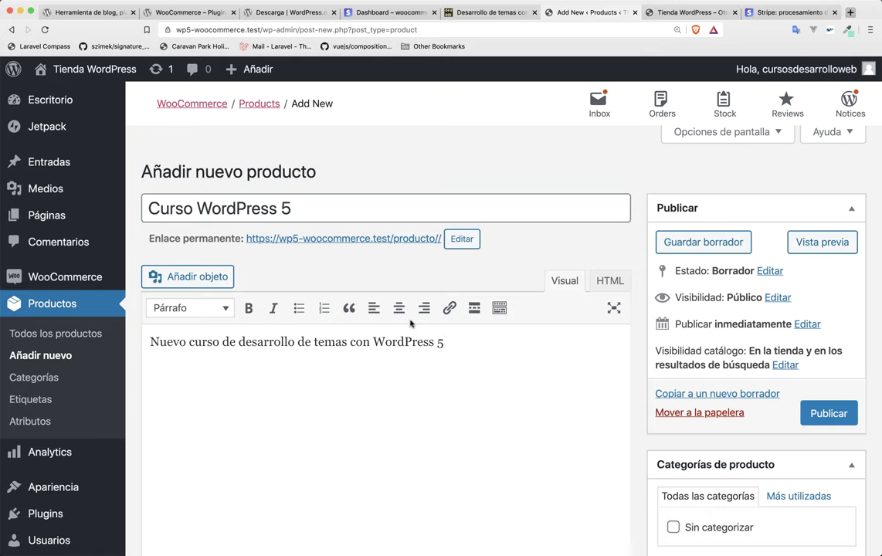
{"action": "scroll", "coordinate": [362, 332], "scroll_direction": "down", "scroll_amount": 2}
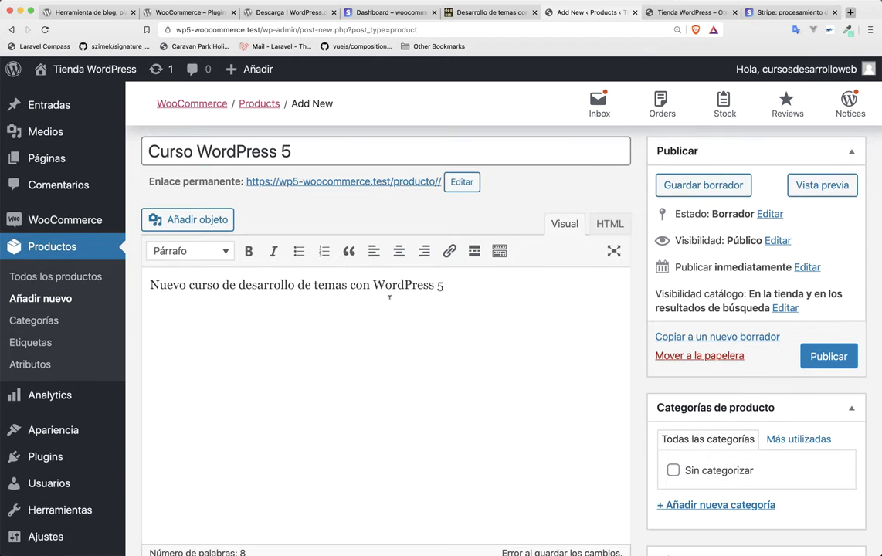
Step: Keep the product type as Producto simple, and set the normal price to 20 € and the sale price to 10 €
{"action": "scroll", "coordinate": [390, 298], "scroll_direction": "down", "scroll_amount": 10}
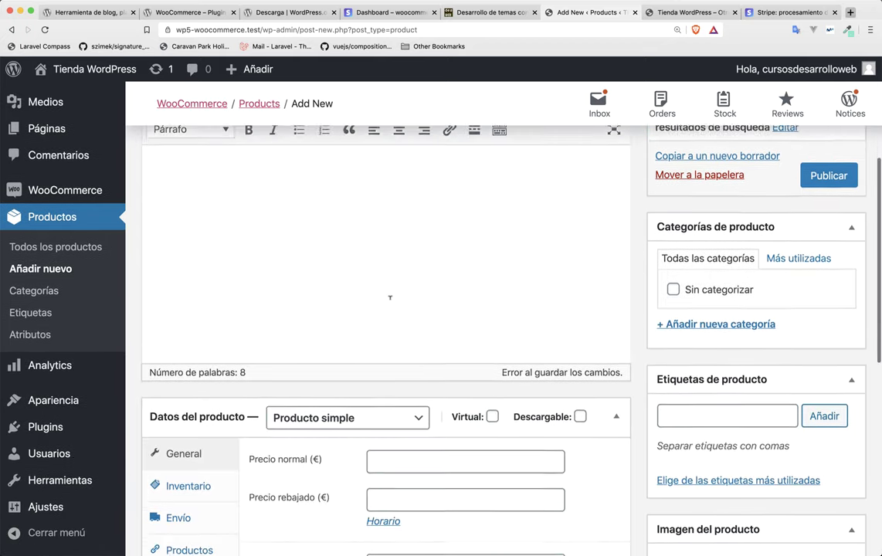
{"action": "left_click", "coordinate": [283, 224]}
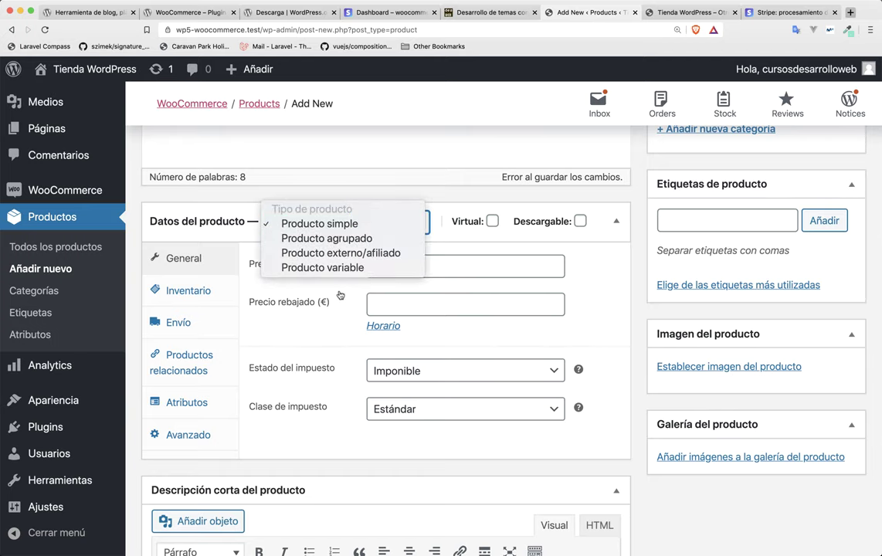
{"action": "left_click", "coordinate": [280, 301]}
{"action": "left_click", "coordinate": [394, 268]}
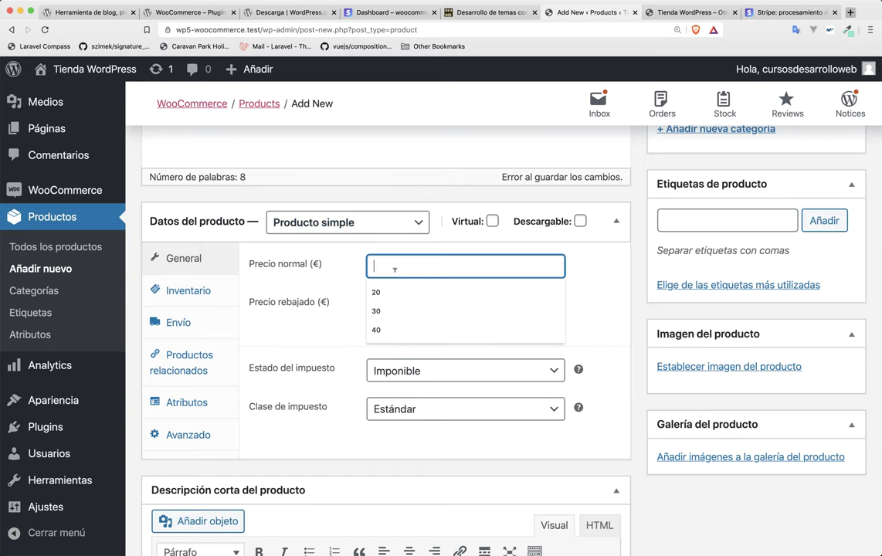
{"action": "type", "text": "10"}
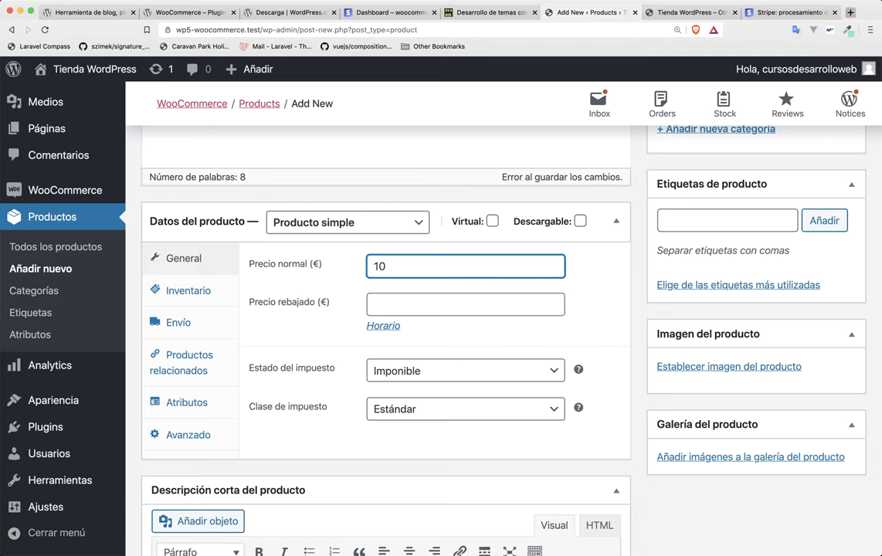
{"action": "key", "text": "BackSpace"}
{"action": "key", "text": "BackSpace"}
{"action": "type", "text": "20"}
{"action": "left_click", "coordinate": [398, 309]}
{"action": "type", "text": "º0"}
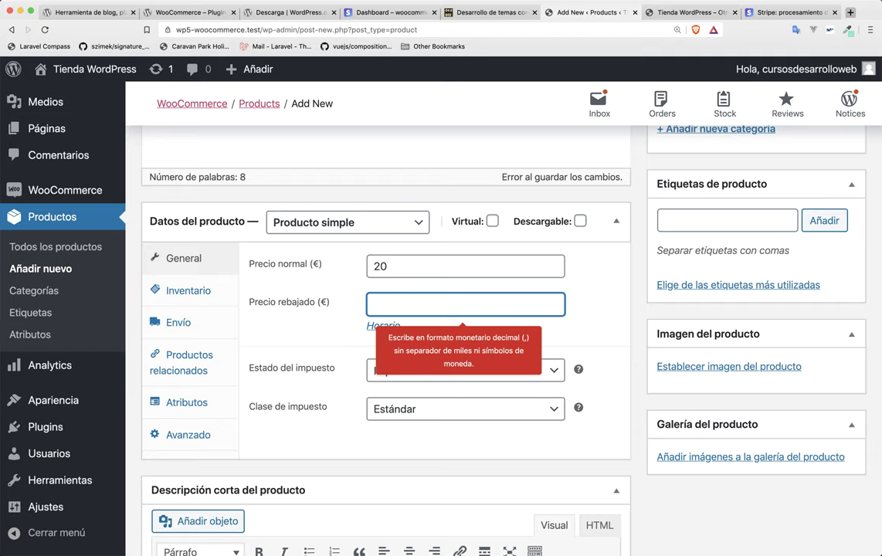
{"action": "type", "text": "10"}
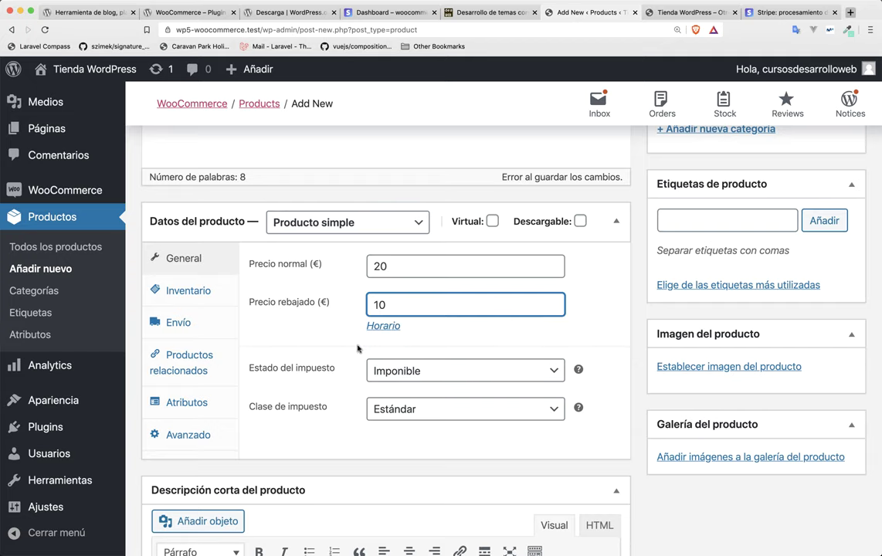
Step: Mark the product as virtual and keep its tax status as Imponible
{"action": "left_click", "coordinate": [493, 222]}
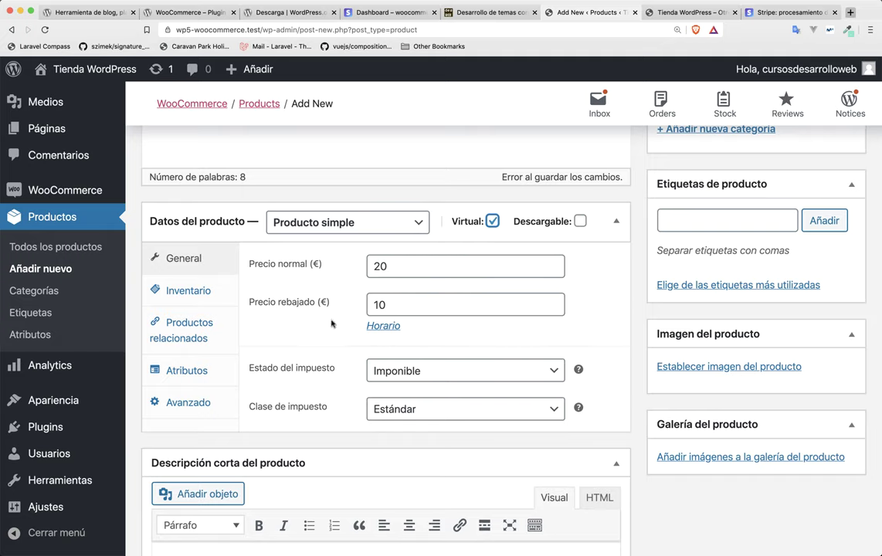
{"action": "scroll", "coordinate": [340, 359], "scroll_direction": "down", "scroll_amount": 1}
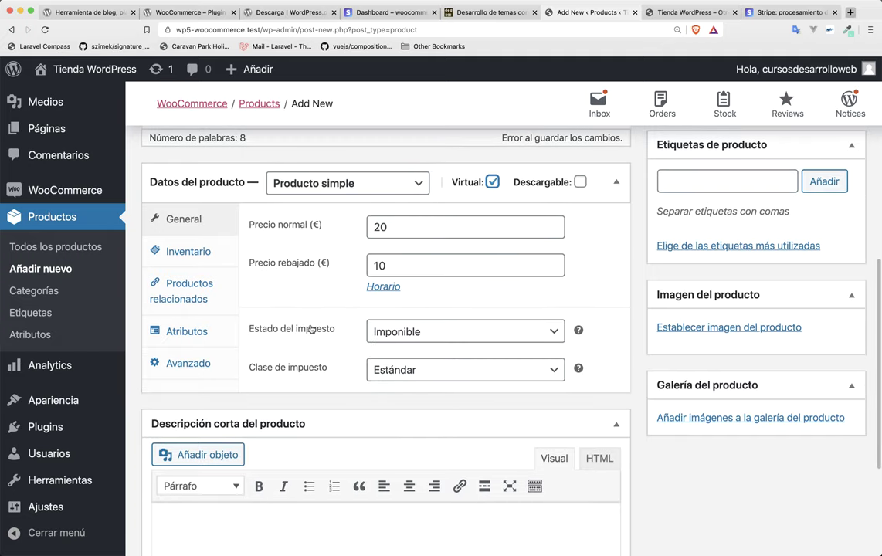
{"action": "left_click", "coordinate": [371, 332]}
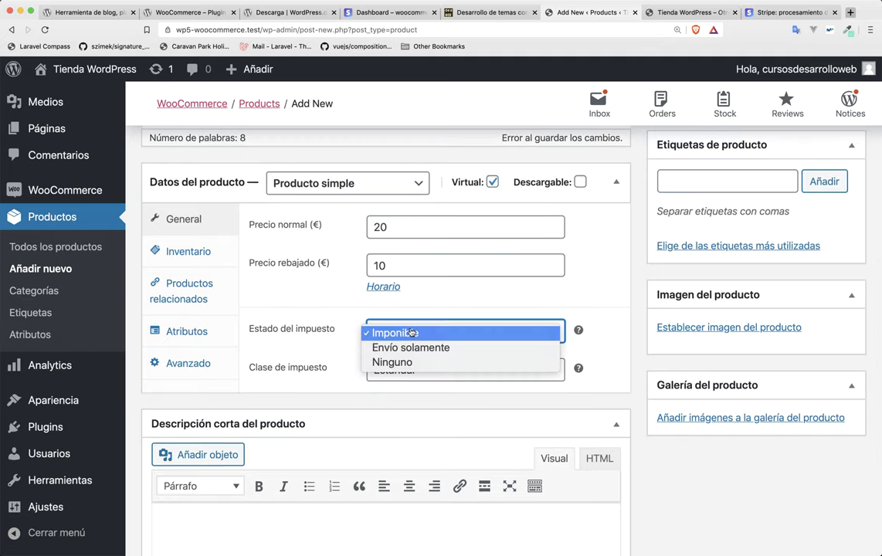
{"action": "left_click", "coordinate": [320, 368]}
Step: Publish the Curso WordPress 5 product
{"action": "scroll", "coordinate": [326, 370], "scroll_direction": "down", "scroll_amount": 2}
{"action": "scroll", "coordinate": [329, 374], "scroll_direction": "down", "scroll_amount": 1}
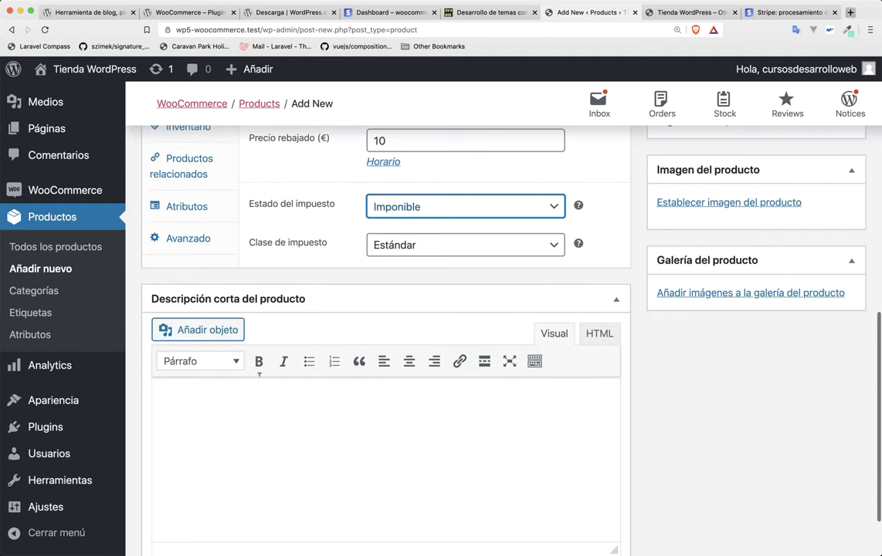
{"action": "scroll", "coordinate": [199, 394], "scroll_direction": "down", "scroll_amount": 1}
{"action": "scroll", "coordinate": [200, 395], "scroll_direction": "up", "scroll_amount": 5}
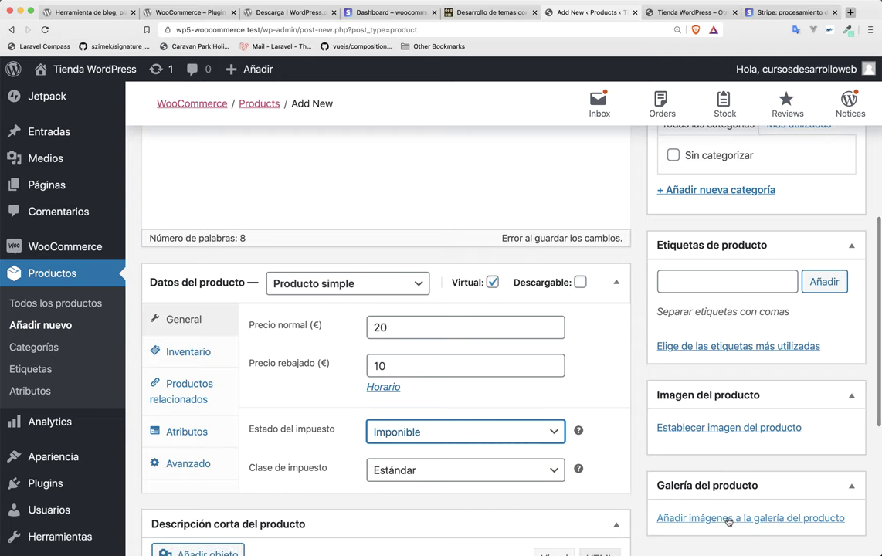
{"action": "scroll", "coordinate": [679, 355], "scroll_direction": "up", "scroll_amount": 3}
{"action": "scroll", "coordinate": [651, 360], "scroll_direction": "up", "scroll_amount": 2}
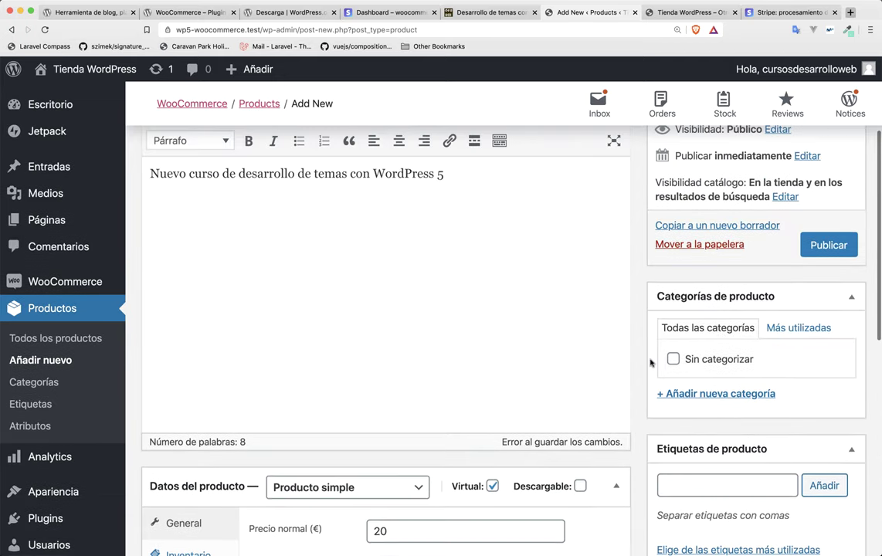
{"action": "left_click", "coordinate": [829, 252]}
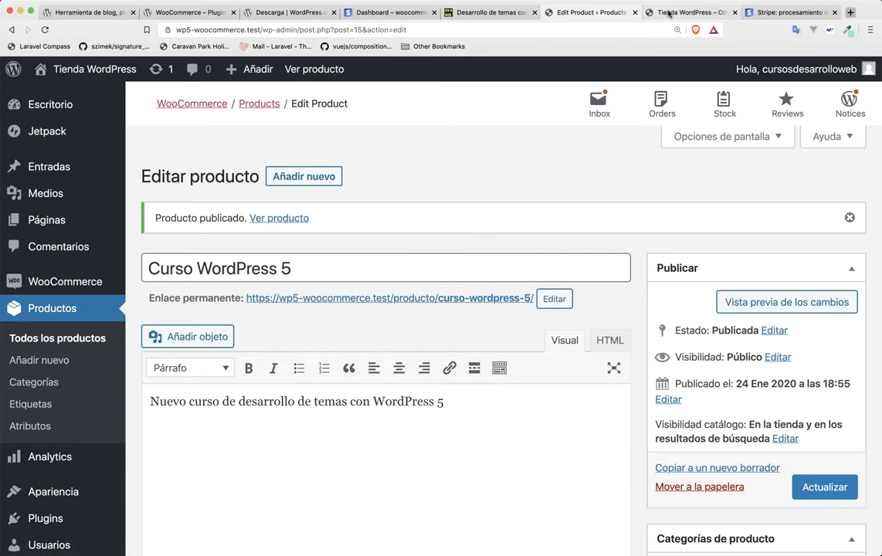
Step: Open the Tienda page on the public site and check how the new product is listed
{"action": "left_click", "coordinate": [669, 13]}
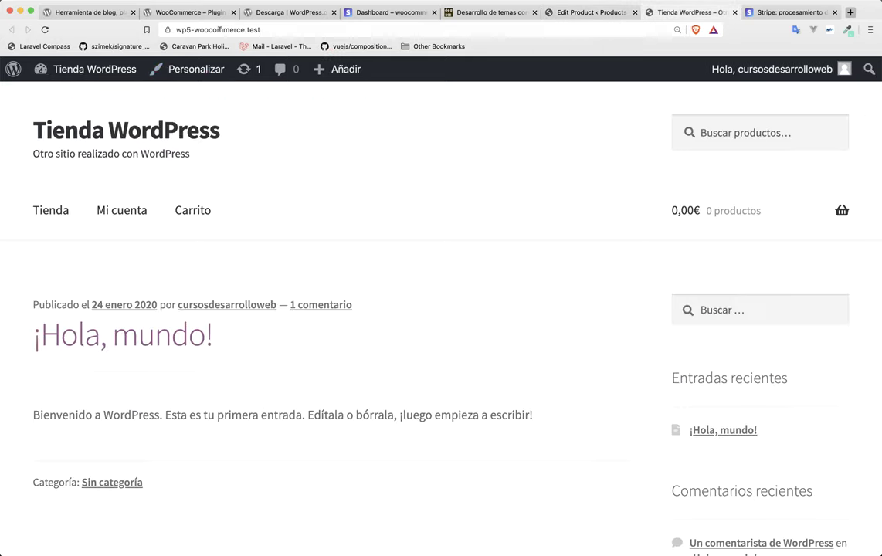
{"action": "left_click", "coordinate": [196, 31]}
{"action": "left_click", "coordinate": [31, 213]}
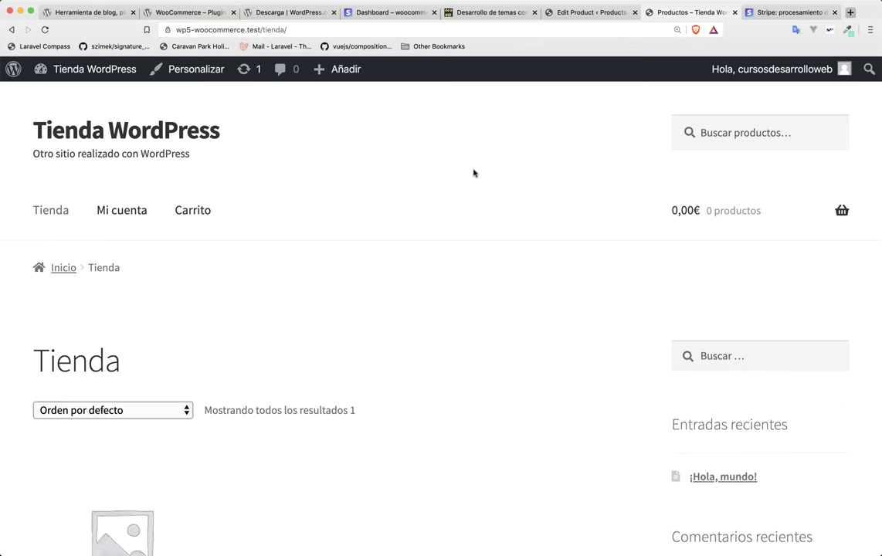
{"action": "scroll", "coordinate": [451, 194], "scroll_direction": "down", "scroll_amount": 5}
{"action": "scroll", "coordinate": [65, 386], "scroll_direction": "down", "scroll_amount": 2}
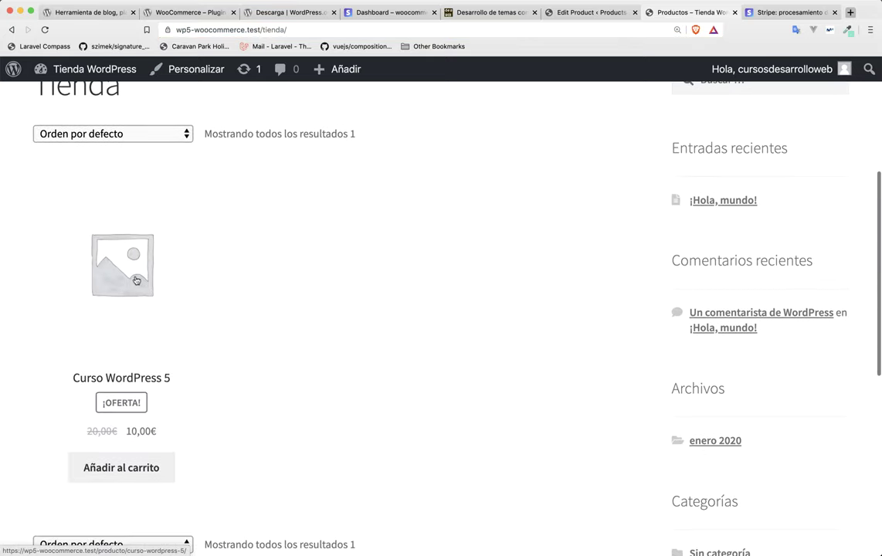
{"action": "scroll", "coordinate": [135, 280], "scroll_direction": "down", "scroll_amount": 1}
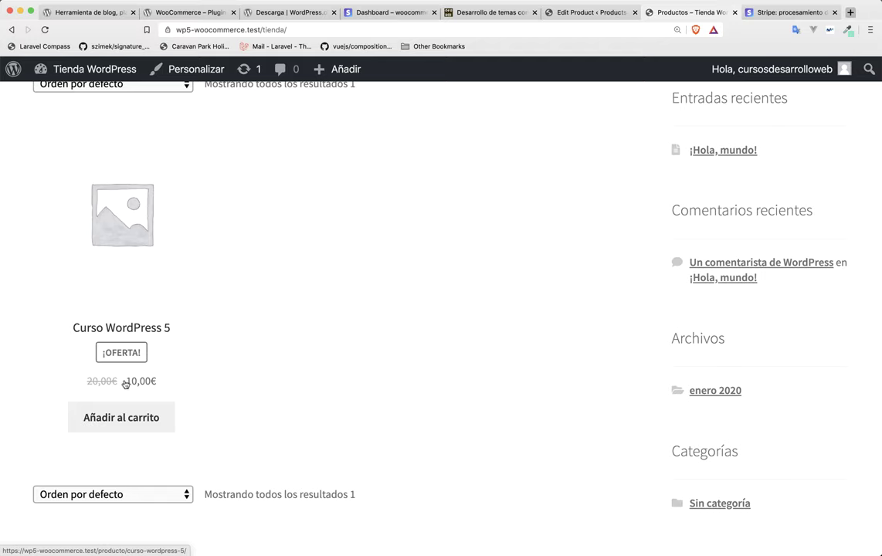
Step: Add Curso WordPress 5 to the cart, and review the cart's contents, coupon field and totals
{"action": "left_click", "coordinate": [122, 414]}
{"action": "scroll", "coordinate": [340, 315], "scroll_direction": "down", "scroll_amount": 1}
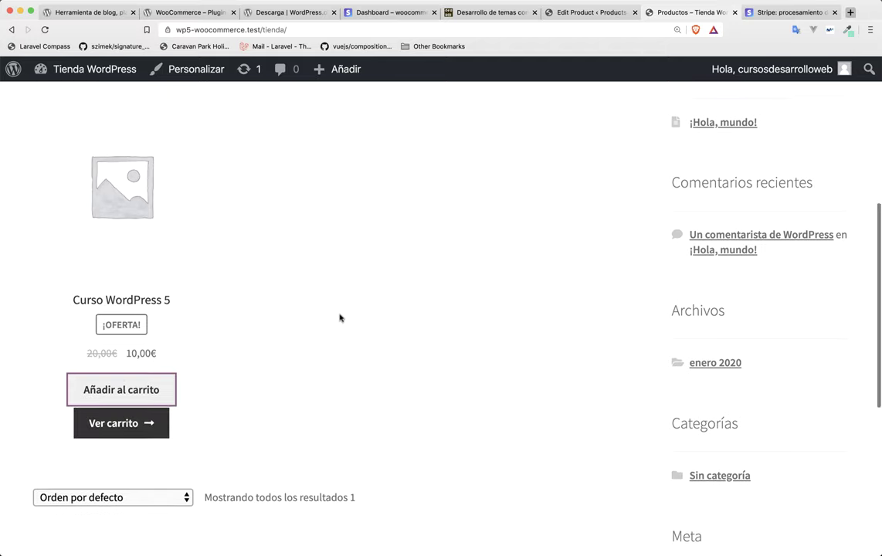
{"action": "left_click", "coordinate": [120, 421]}
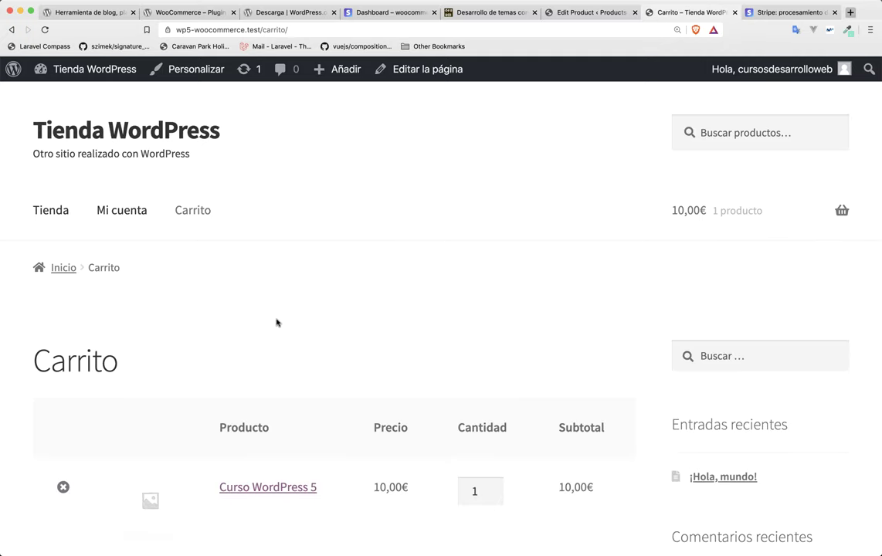
{"action": "scroll", "coordinate": [277, 323], "scroll_direction": "down", "scroll_amount": 1}
{"action": "scroll", "coordinate": [276, 322], "scroll_direction": "down", "scroll_amount": 4}
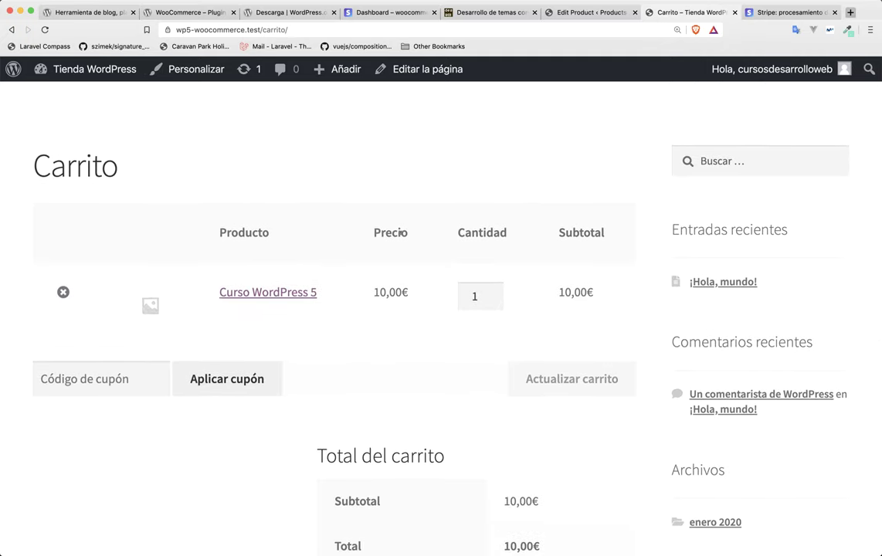
{"action": "scroll", "coordinate": [354, 282], "scroll_direction": "down", "scroll_amount": 2}
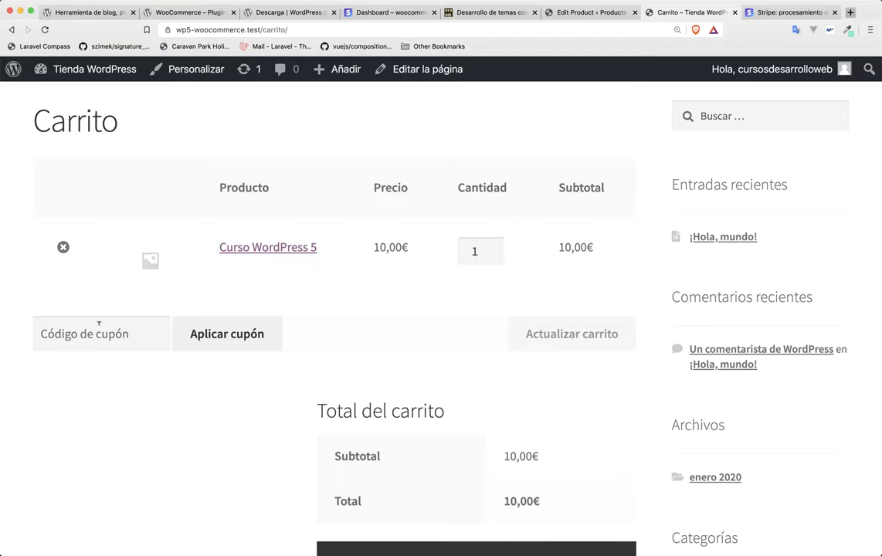
{"action": "scroll", "coordinate": [246, 287], "scroll_direction": "down", "scroll_amount": 5}
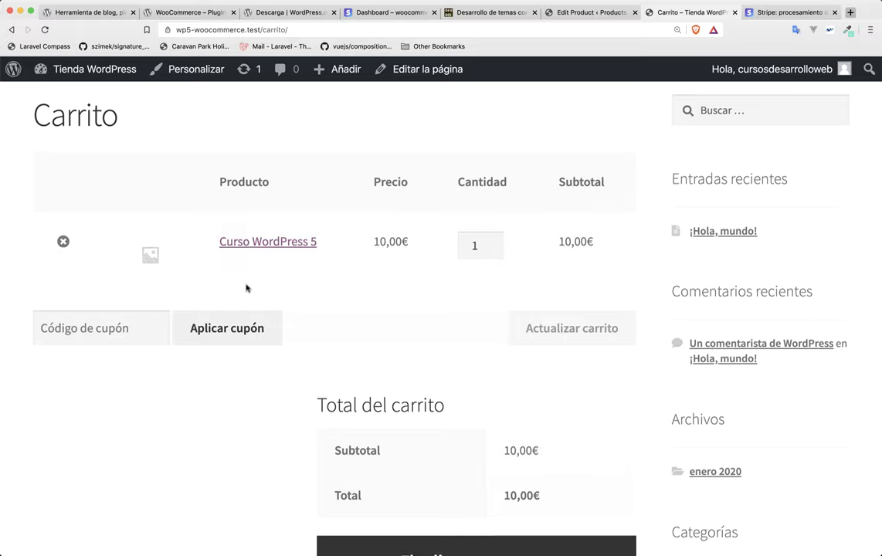
{"action": "scroll", "coordinate": [283, 378], "scroll_direction": "up", "scroll_amount": 10}
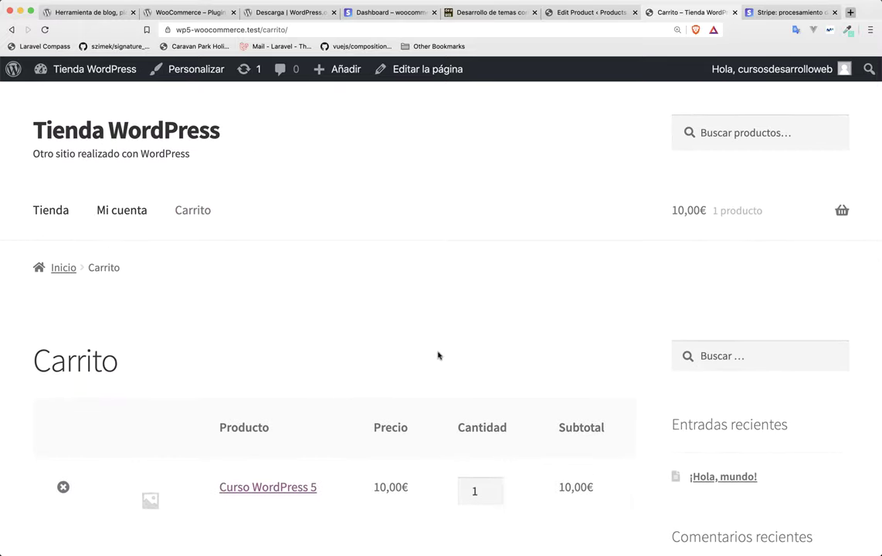
Step: Open the installed plugins list in the store's admin and review the WooCommerce plugins, including WooCommerce Stripe Gateway
{"action": "left_click", "coordinate": [568, 12]}
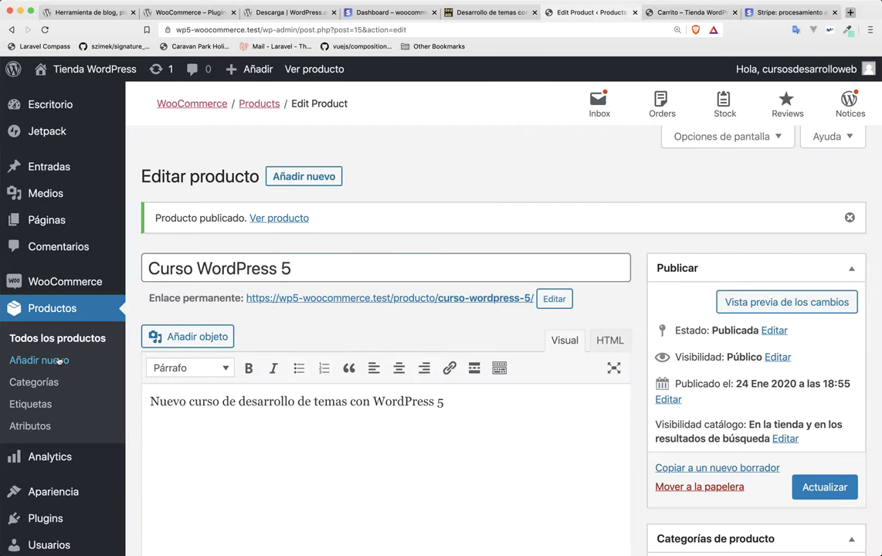
{"action": "scroll", "coordinate": [54, 360], "scroll_direction": "down", "scroll_amount": 5}
{"action": "mouse_move", "coordinate": [59, 376]}
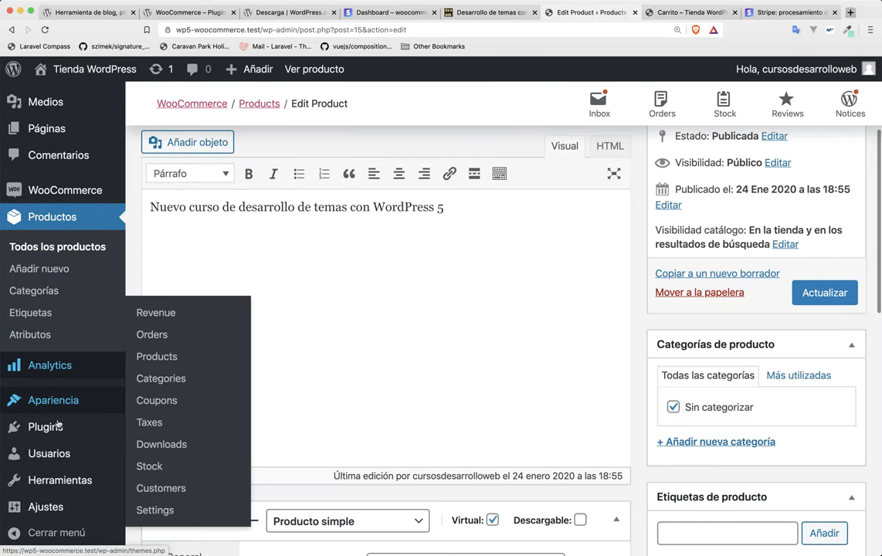
{"action": "mouse_move", "coordinate": [59, 427]}
{"action": "left_click", "coordinate": [145, 427]}
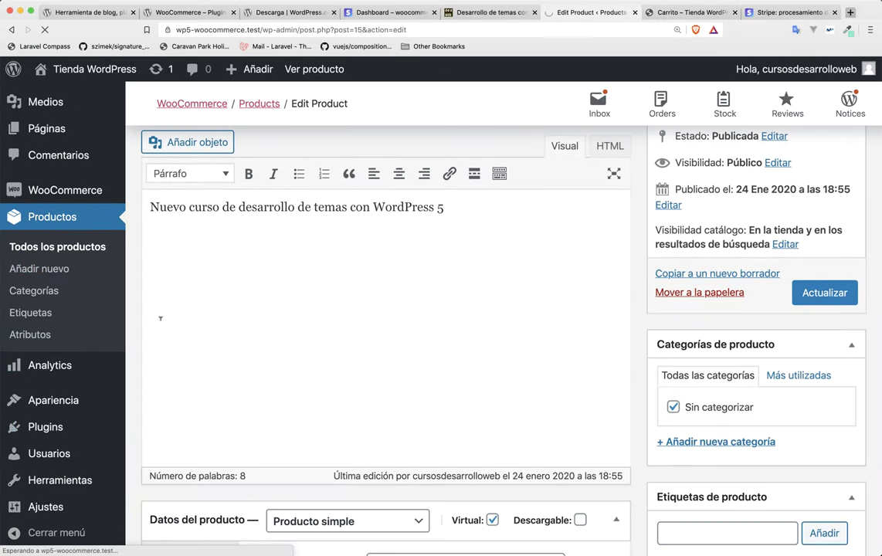
{"action": "scroll", "coordinate": [141, 317], "scroll_direction": "down", "scroll_amount": 5}
{"action": "scroll", "coordinate": [141, 319], "scroll_direction": "down", "scroll_amount": 10}
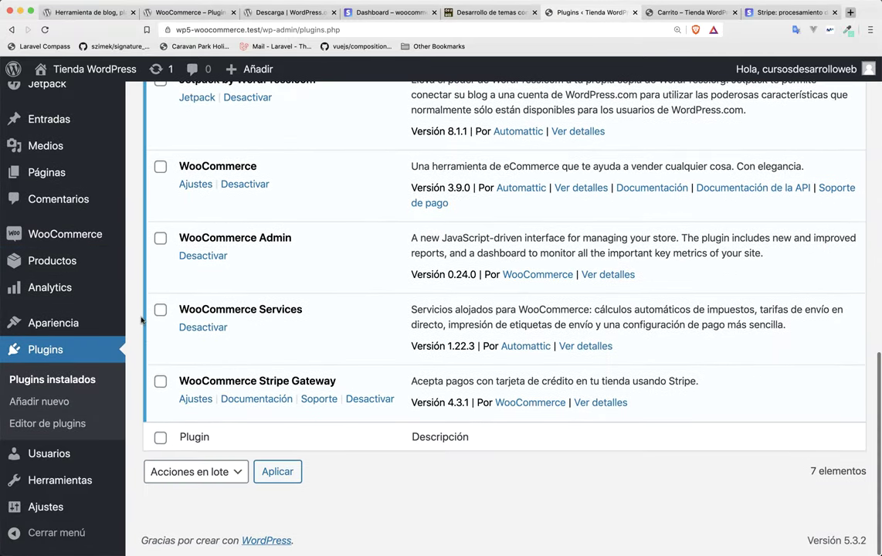
{"action": "scroll", "coordinate": [141, 318], "scroll_direction": "up", "scroll_amount": 5}
{"action": "scroll", "coordinate": [141, 319], "scroll_direction": "up", "scroll_amount": 3}
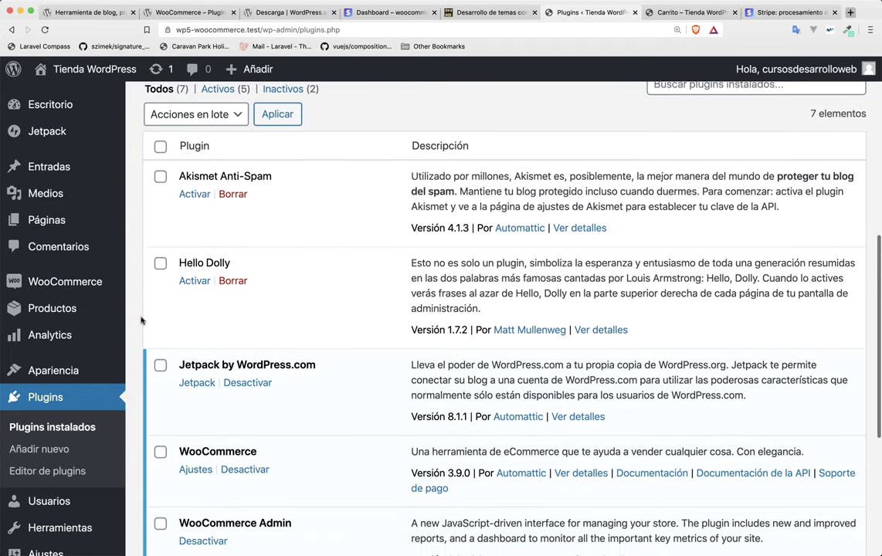
{"action": "scroll", "coordinate": [141, 319], "scroll_direction": "down", "scroll_amount": 6}
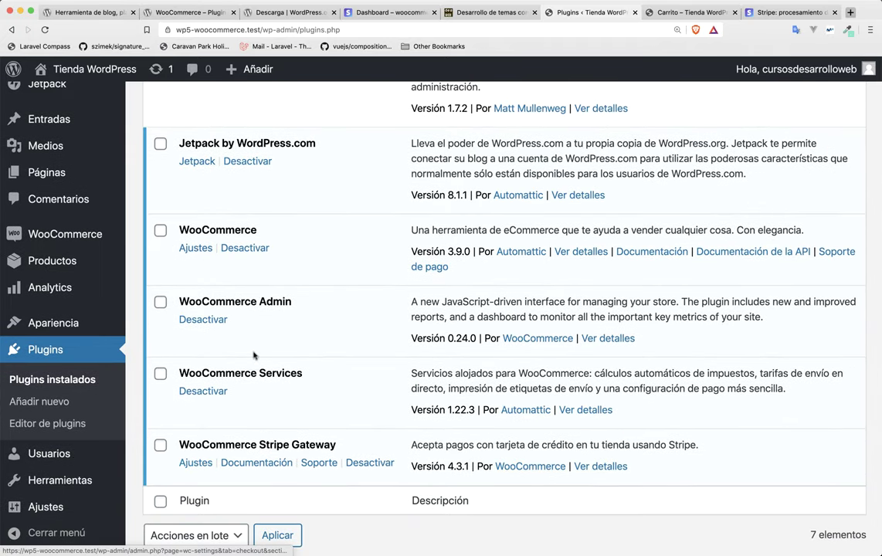
{"action": "scroll", "coordinate": [252, 347], "scroll_direction": "up", "scroll_amount": 4}
Step: Open the Stripe method in WooCommerce's payment settings and review its title, description, webhook variable, test mode and key fields
{"action": "mouse_move", "coordinate": [48, 290]}
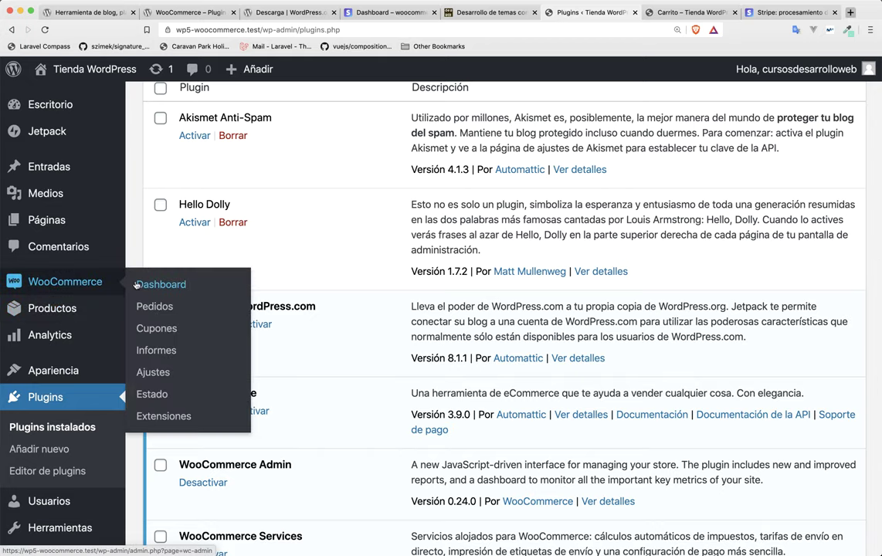
{"action": "left_click", "coordinate": [144, 371]}
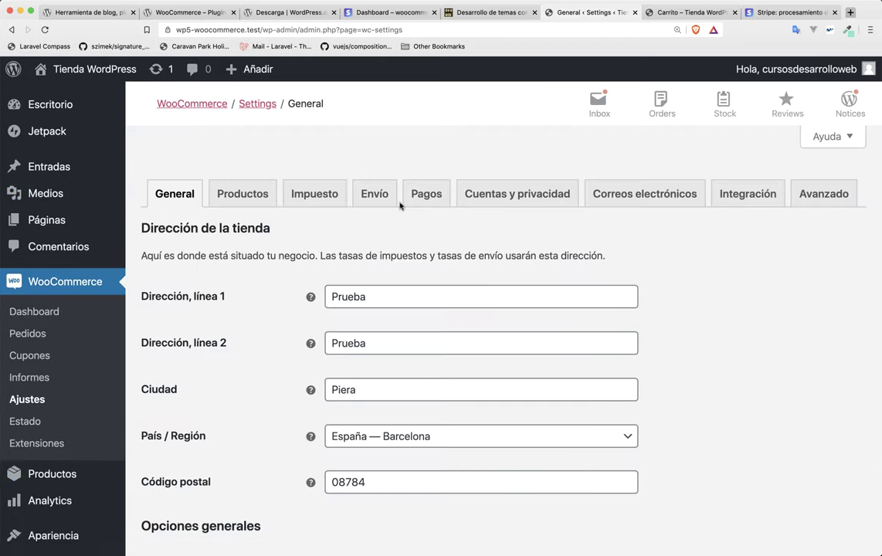
{"action": "left_click", "coordinate": [421, 198]}
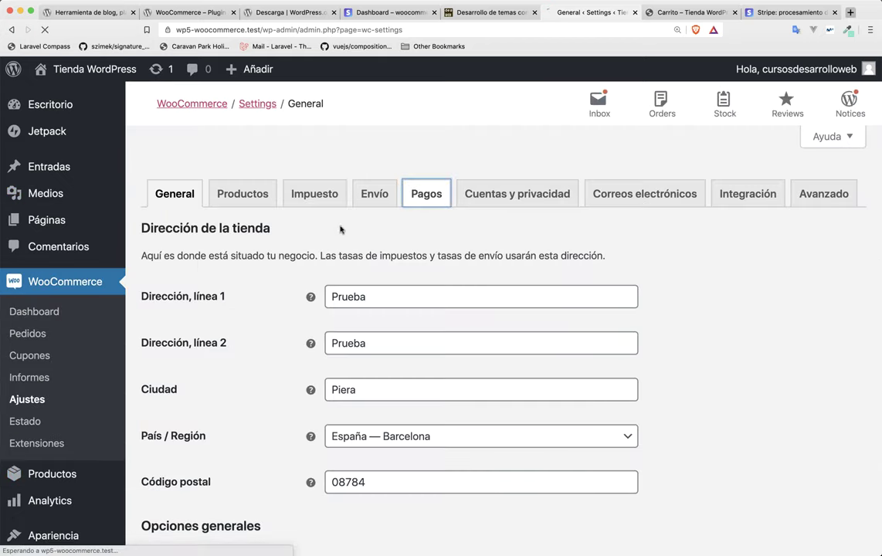
{"action": "scroll", "coordinate": [328, 287], "scroll_direction": "down", "scroll_amount": 2}
{"action": "scroll", "coordinate": [329, 287], "scroll_direction": "down", "scroll_amount": 3}
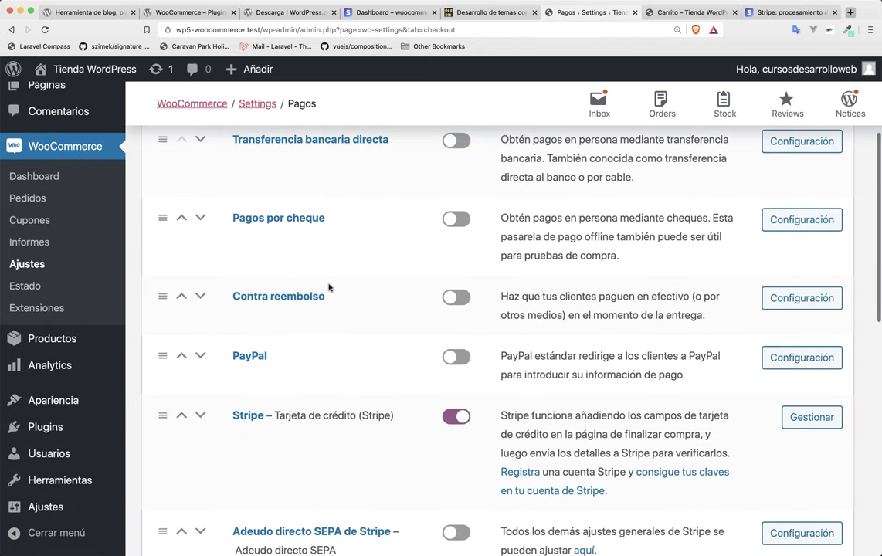
{"action": "left_click", "coordinate": [261, 417]}
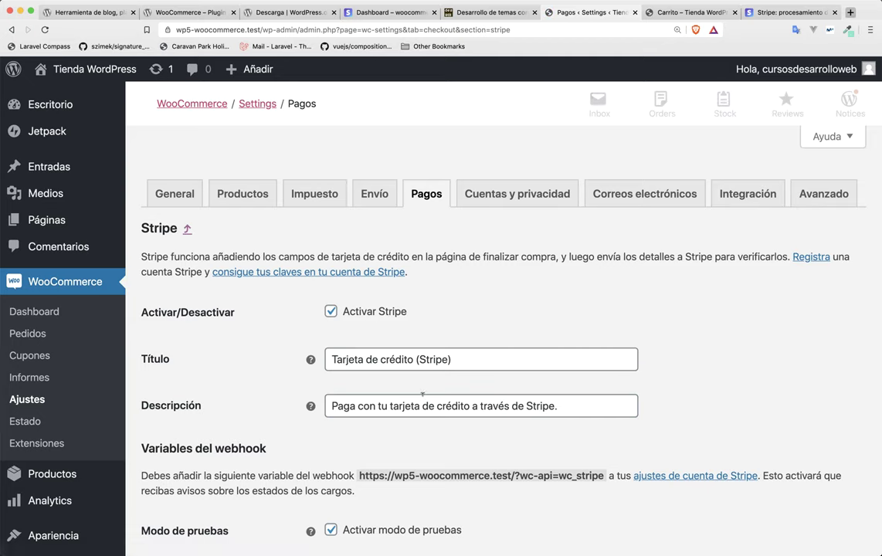
{"action": "scroll", "coordinate": [384, 393], "scroll_direction": "down", "scroll_amount": 1}
{"action": "scroll", "coordinate": [384, 393], "scroll_direction": "down", "scroll_amount": 2}
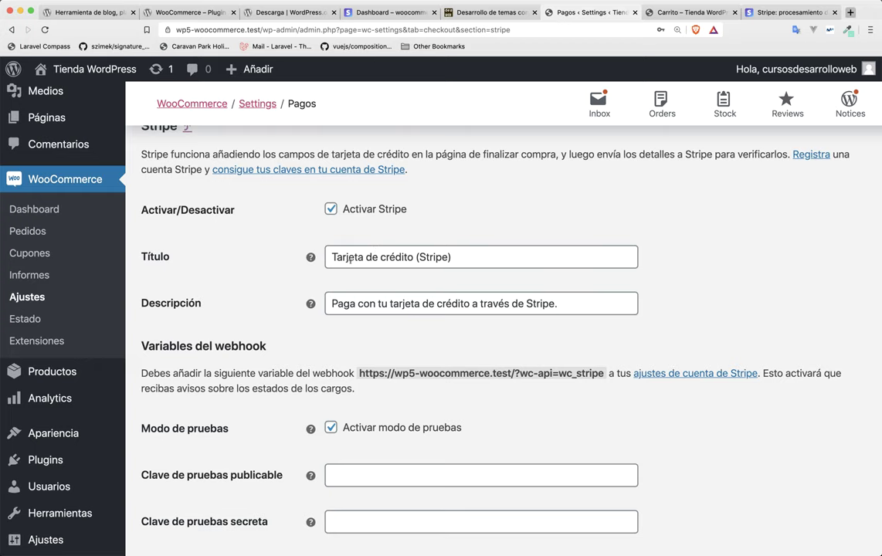
{"action": "scroll", "coordinate": [350, 258], "scroll_direction": "down", "scroll_amount": 1}
{"action": "left_click", "coordinate": [379, 261]}
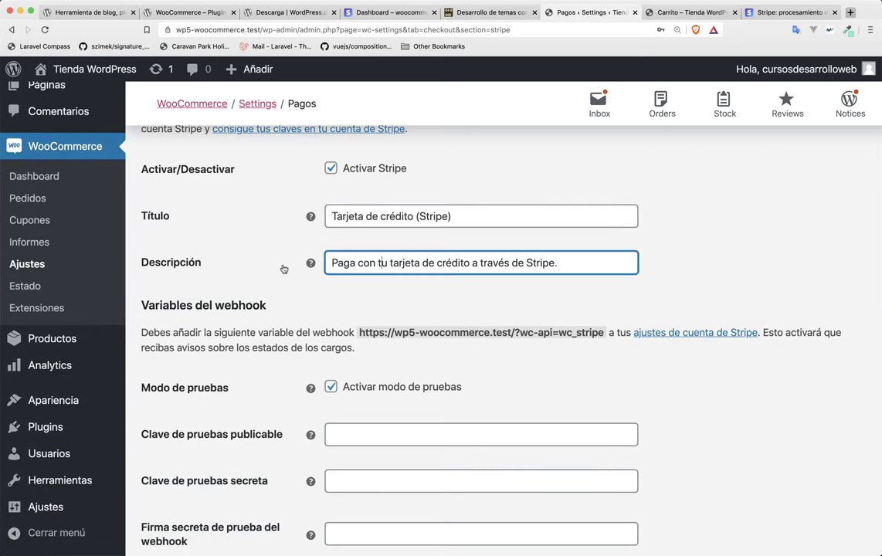
{"action": "scroll", "coordinate": [283, 269], "scroll_direction": "down", "scroll_amount": 2}
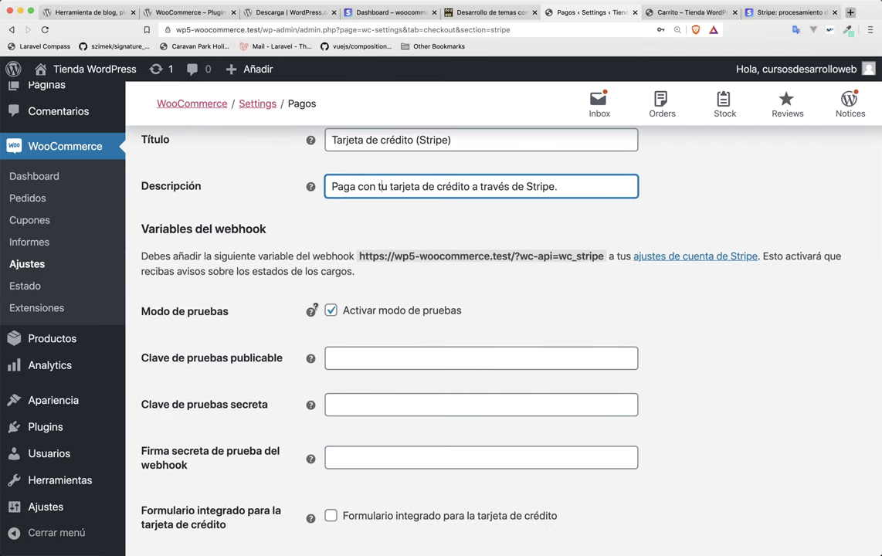
{"action": "scroll", "coordinate": [314, 307], "scroll_direction": "down", "scroll_amount": 1}
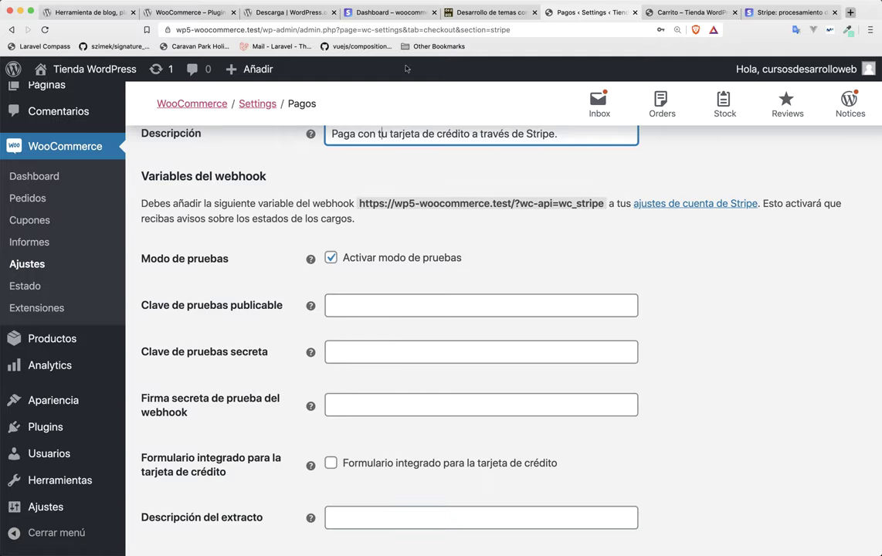
Step: Copy the publishable and secret test API keys from the Stripe dashboard into the matching test key fields of WooCommerce's Stripe settings
{"action": "left_click", "coordinate": [388, 14]}
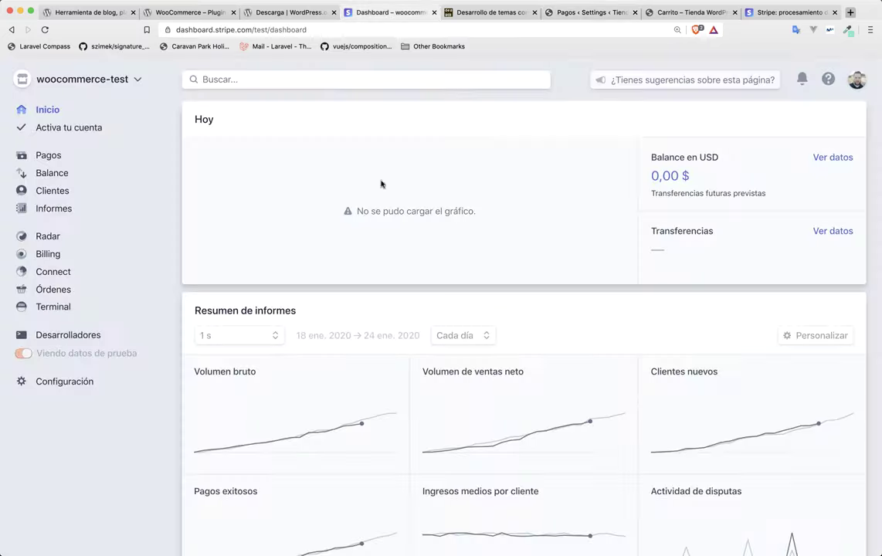
{"action": "left_click", "coordinate": [89, 336]}
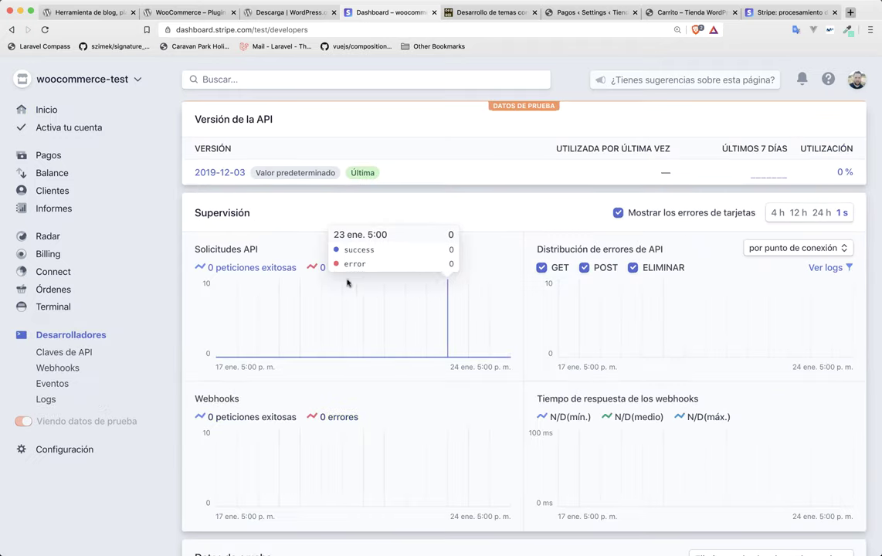
{"action": "left_click", "coordinate": [55, 353]}
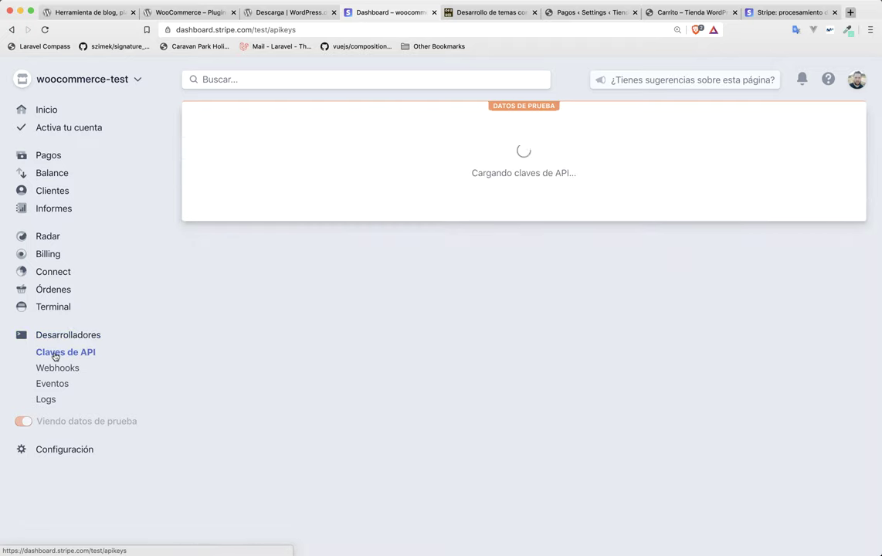
{"action": "double_click", "coordinate": [457, 242]}
{"action": "key", "text": "super+c"}
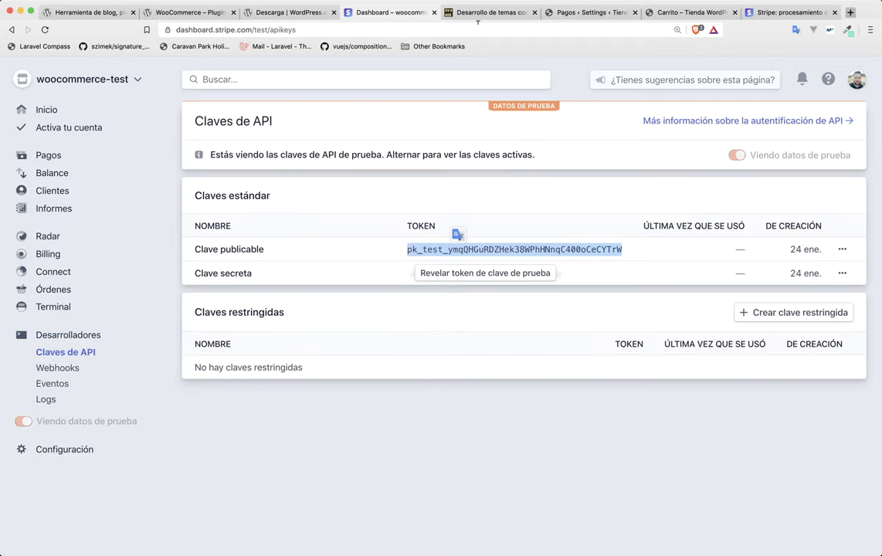
{"action": "left_click", "coordinate": [579, 13]}
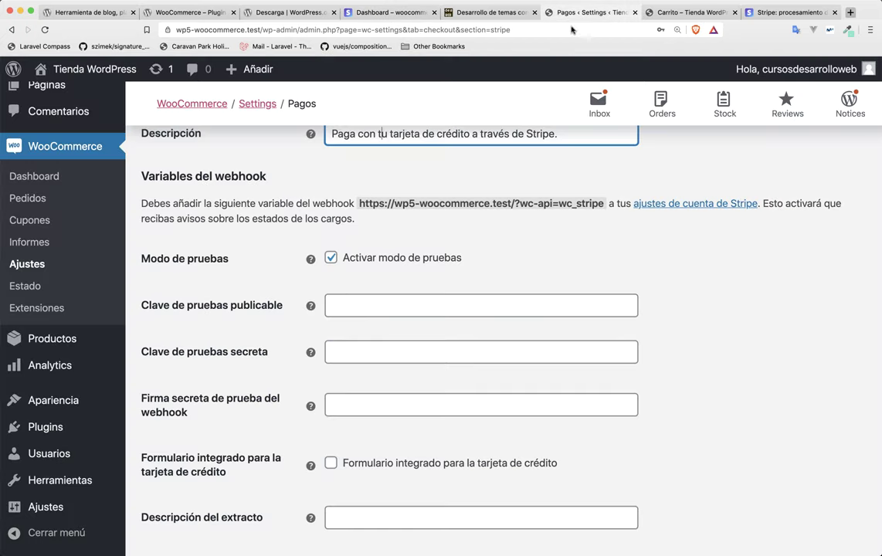
{"action": "left_click", "coordinate": [325, 305]}
{"action": "key", "text": "super+v"}
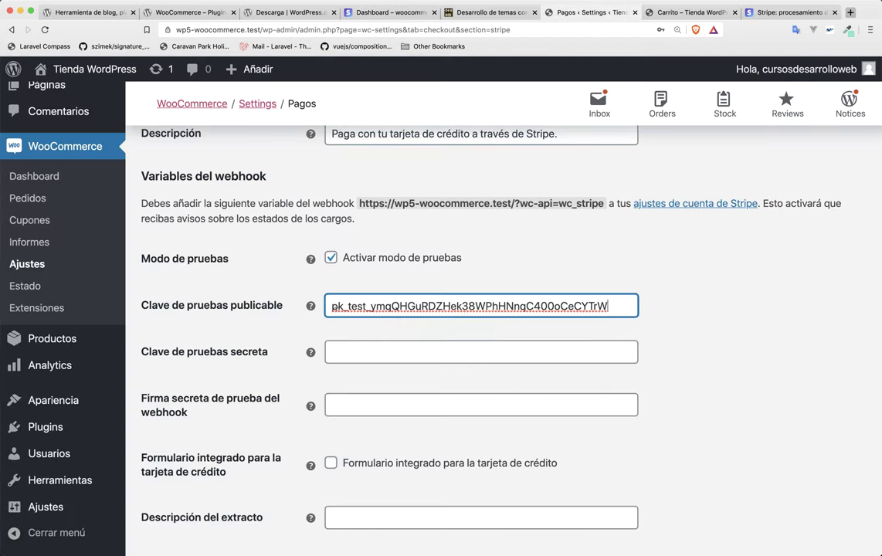
{"action": "left_click", "coordinate": [384, 12]}
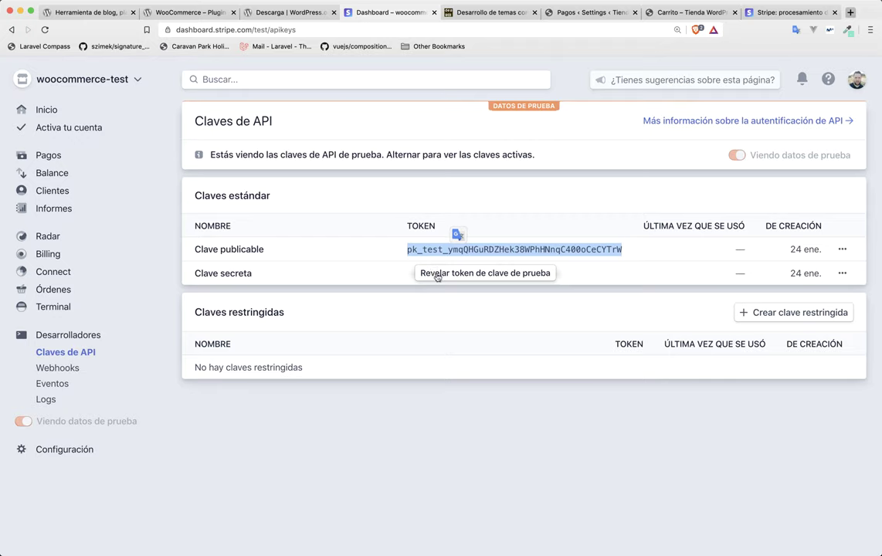
{"action": "left_click", "coordinate": [320, 287]}
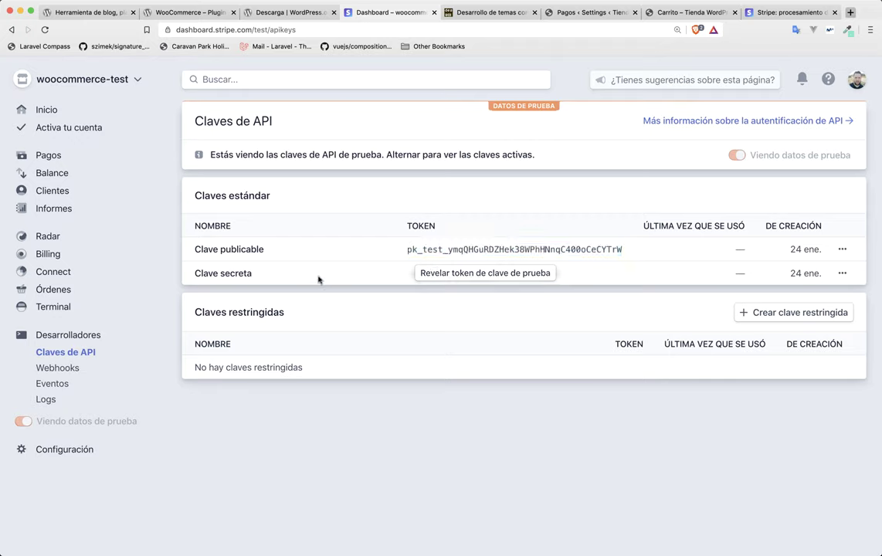
{"action": "left_click", "coordinate": [69, 370]}
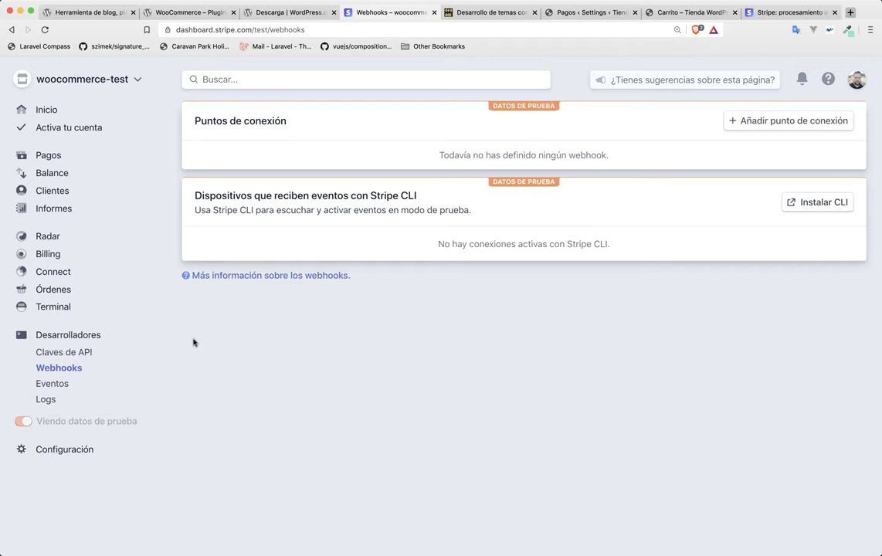
{"action": "left_click", "coordinate": [760, 128]}
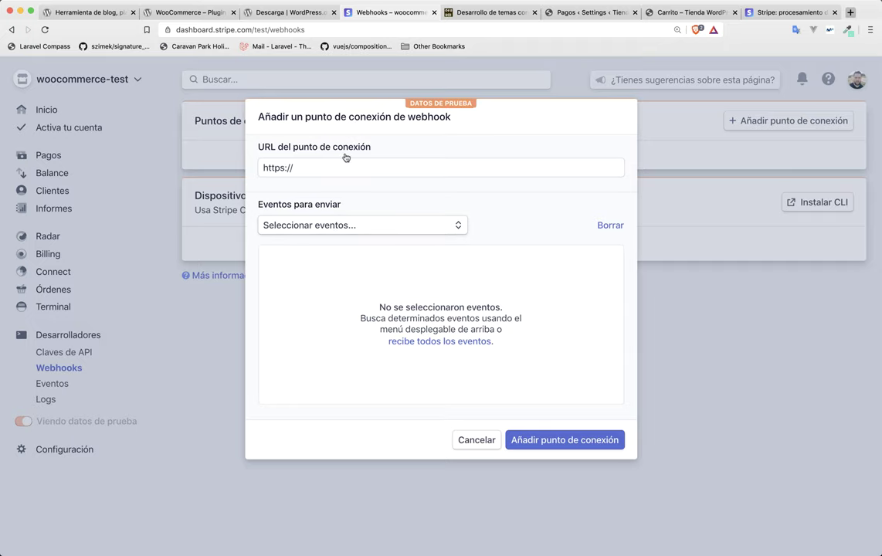
{"action": "left_click", "coordinate": [560, 13]}
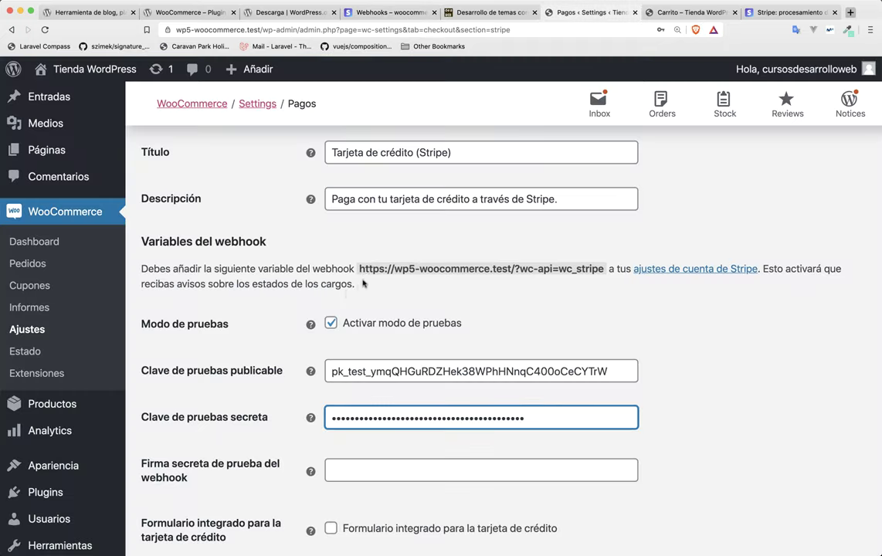
{"action": "left_click_drag", "start_coordinate": [358, 267], "coordinate": [602, 267]}
{"action": "key", "text": "super+c"}
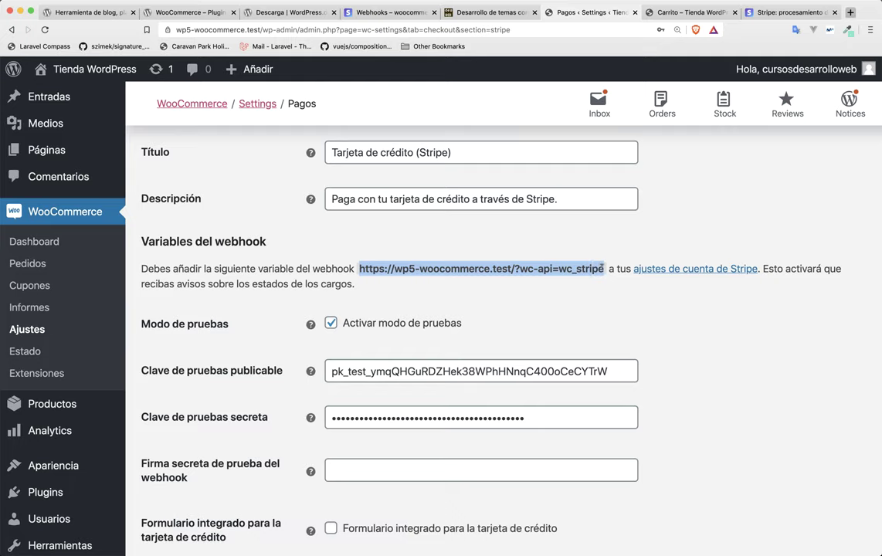
{"action": "left_click", "coordinate": [386, 12]}
{"action": "left_click", "coordinate": [393, 168]}
{"action": "key", "text": "super+v"}
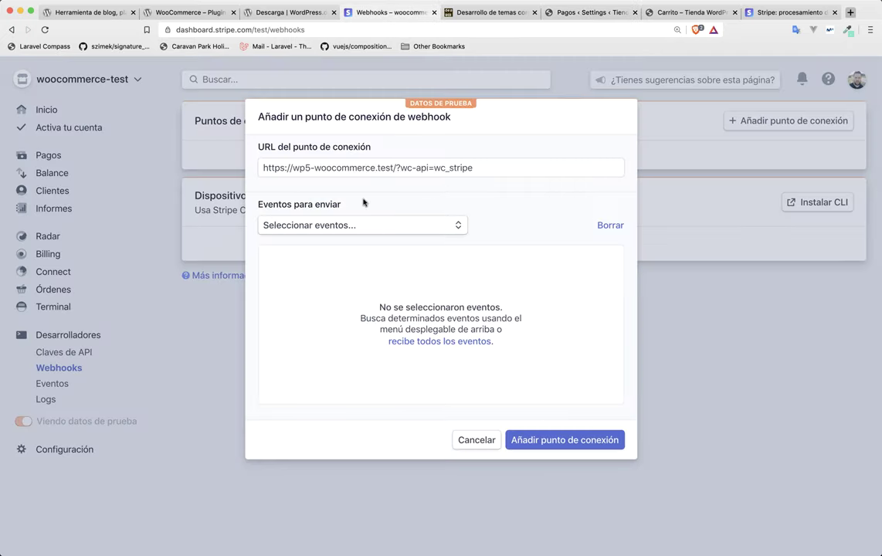
{"action": "left_click", "coordinate": [409, 342]}
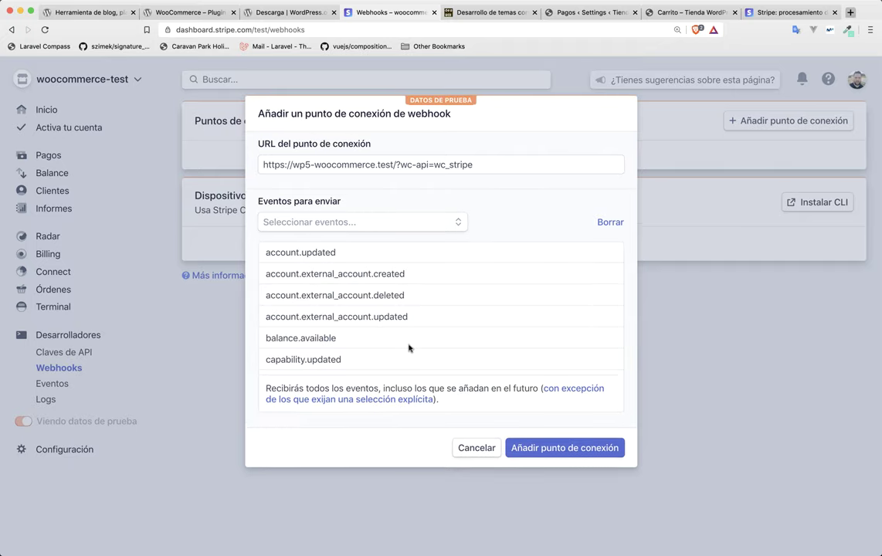
{"action": "left_click", "coordinate": [534, 451]}
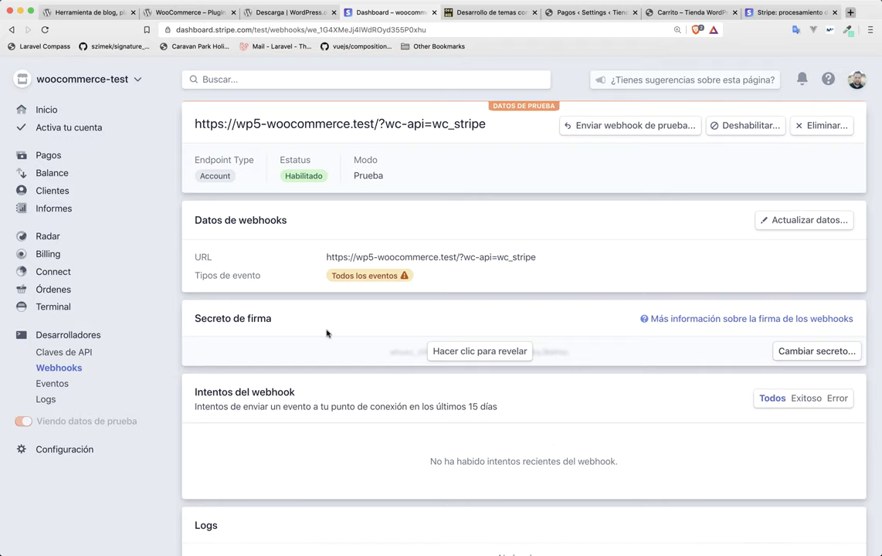
Step: Reveal the webhook's signing secret in Stripe and paste it into WooCommerce's Firma secreta de prueba del webhook field
{"action": "left_click", "coordinate": [474, 353]}
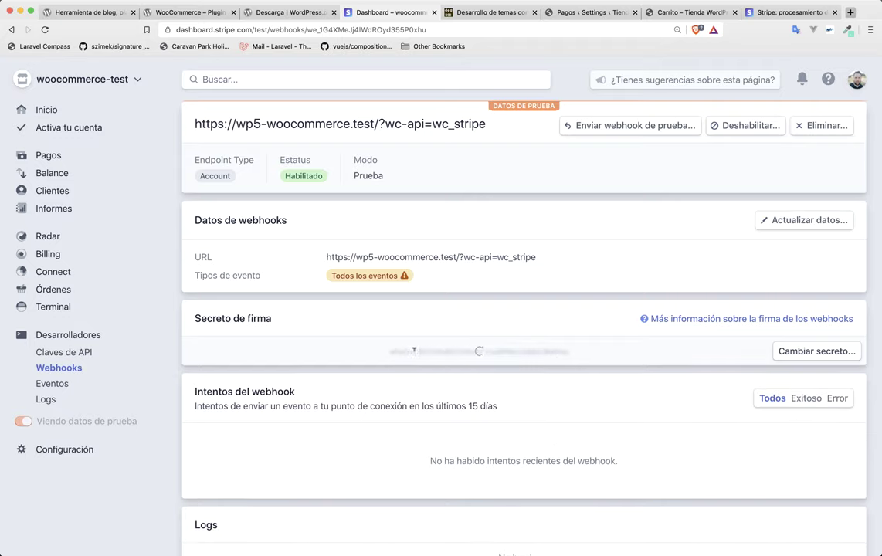
{"action": "double_click", "coordinate": [412, 351]}
{"action": "left_click", "coordinate": [499, 339]}
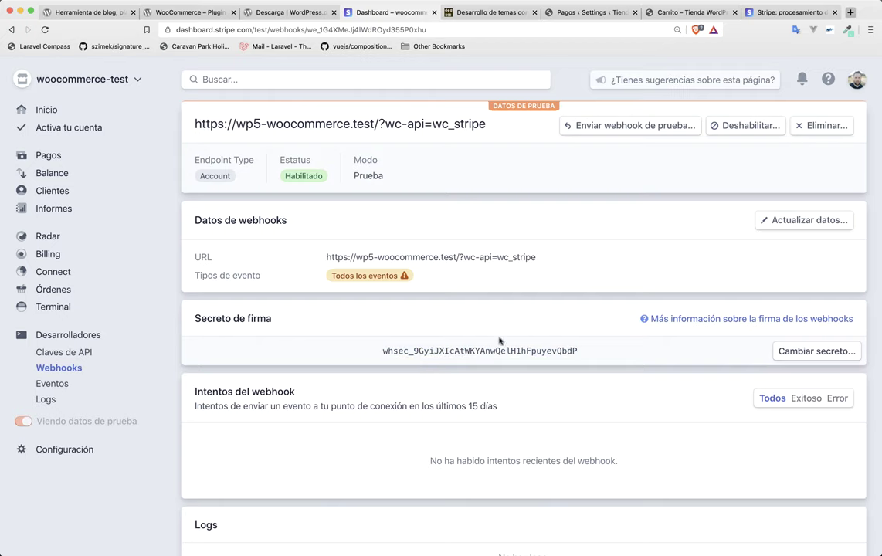
{"action": "left_click", "coordinate": [542, 15]}
{"action": "scroll", "coordinate": [344, 397], "scroll_direction": "down", "scroll_amount": 3}
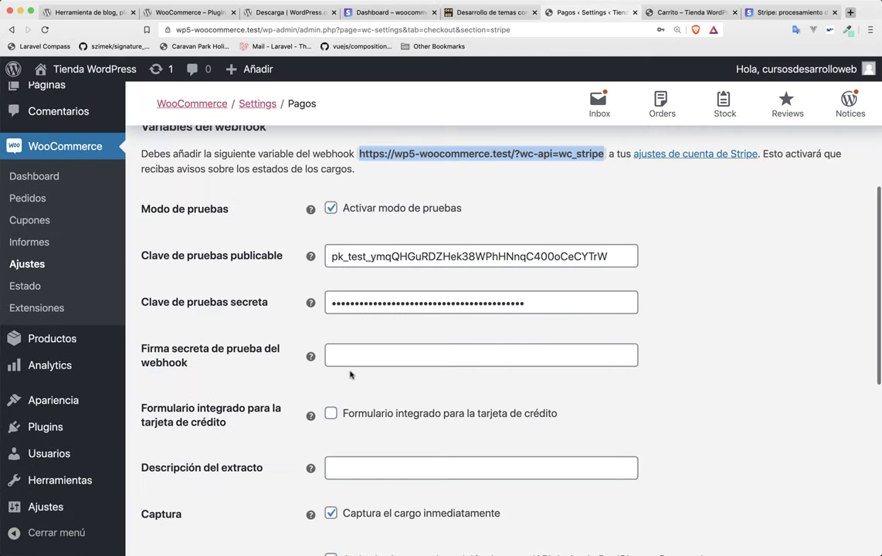
{"action": "left_click", "coordinate": [346, 360]}
{"action": "key", "text": "super+v"}
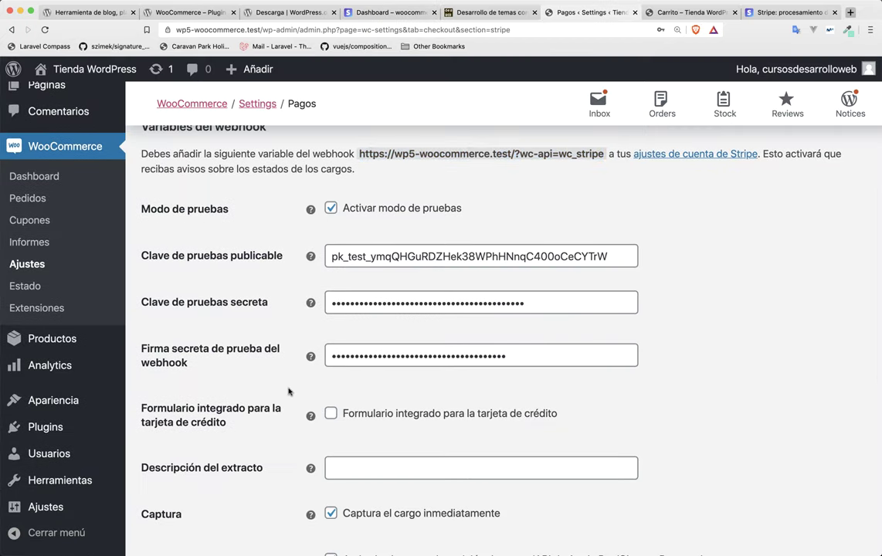
{"action": "scroll", "coordinate": [291, 386], "scroll_direction": "up", "scroll_amount": 2}
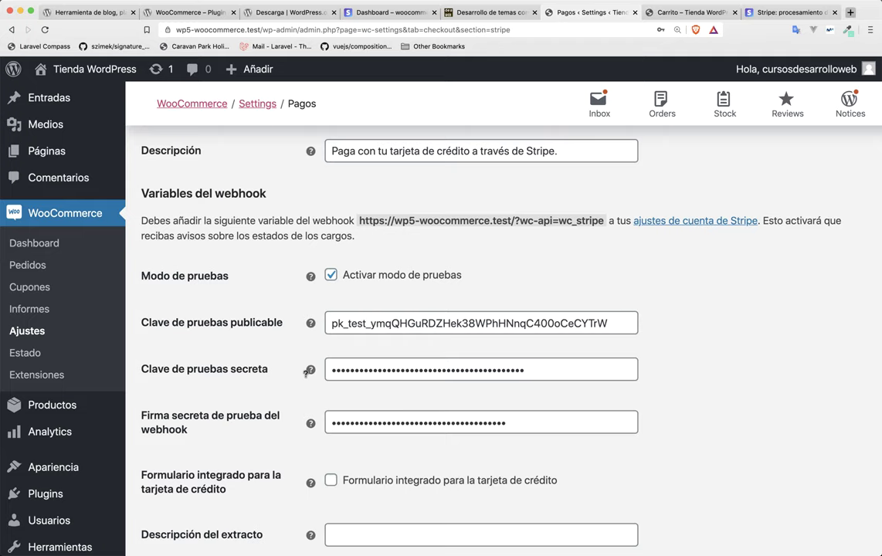
Step: Keep the remaining Stripe options as they are and save the payment method's settings
{"action": "scroll", "coordinate": [308, 382], "scroll_direction": "down", "scroll_amount": 3}
{"action": "mouse_move", "coordinate": [309, 383]}
{"action": "scroll", "coordinate": [309, 383], "scroll_direction": "down", "scroll_amount": 10}
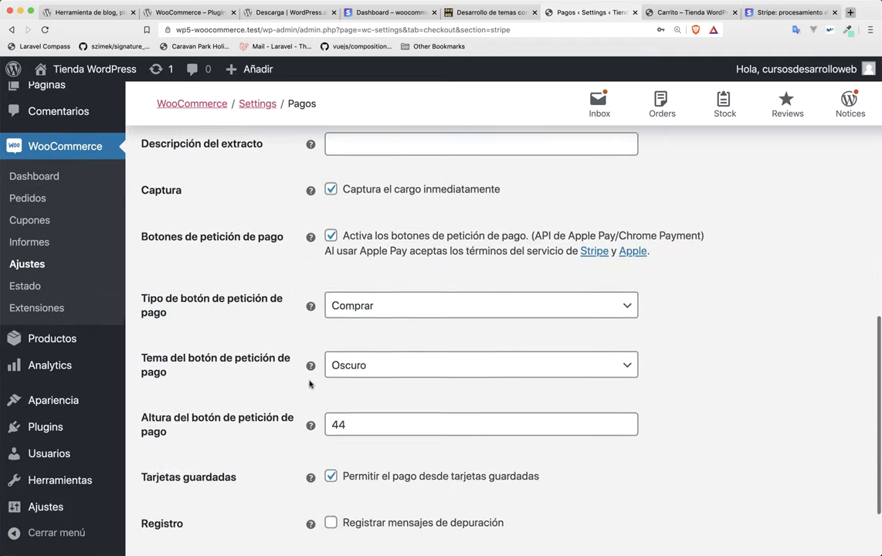
{"action": "left_click", "coordinate": [223, 480]}
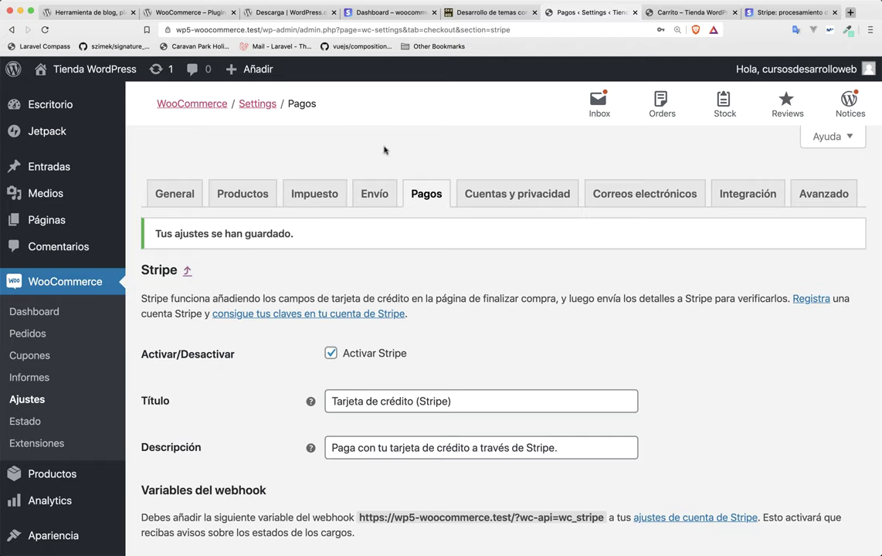
Step: Search for WP Mail SMTP among the new plugins, then install and activate WP Mail SMTP by WPForms
{"action": "scroll", "coordinate": [386, 149], "scroll_direction": "down", "scroll_amount": 1}
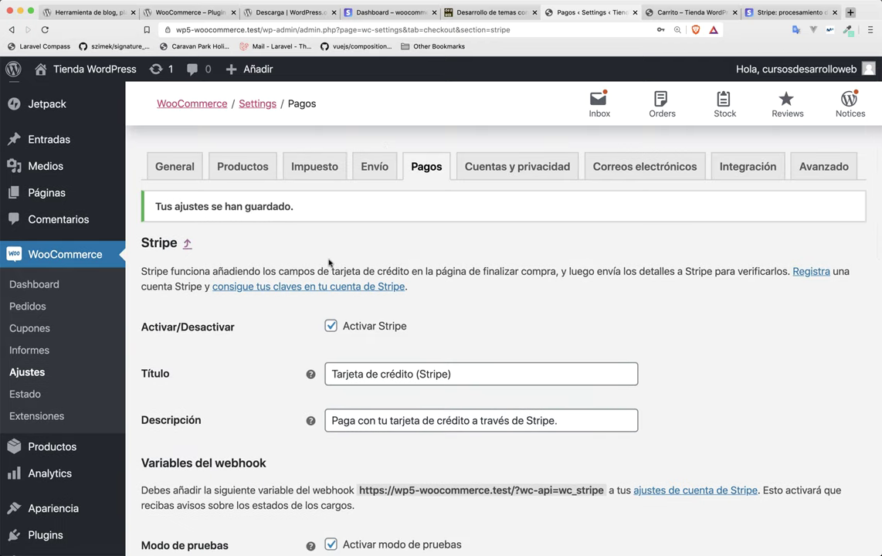
{"action": "scroll", "coordinate": [34, 406], "scroll_direction": "down", "scroll_amount": 5}
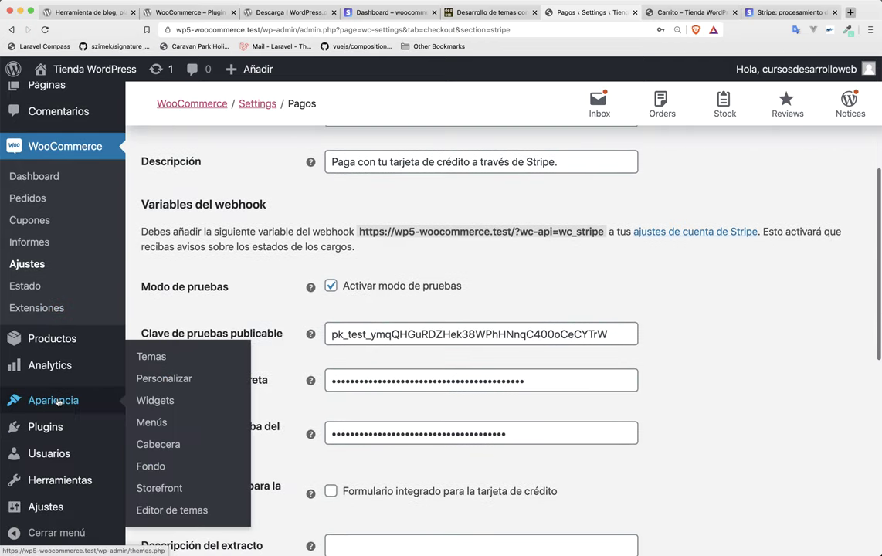
{"action": "mouse_move", "coordinate": [71, 435]}
{"action": "left_click", "coordinate": [143, 452]}
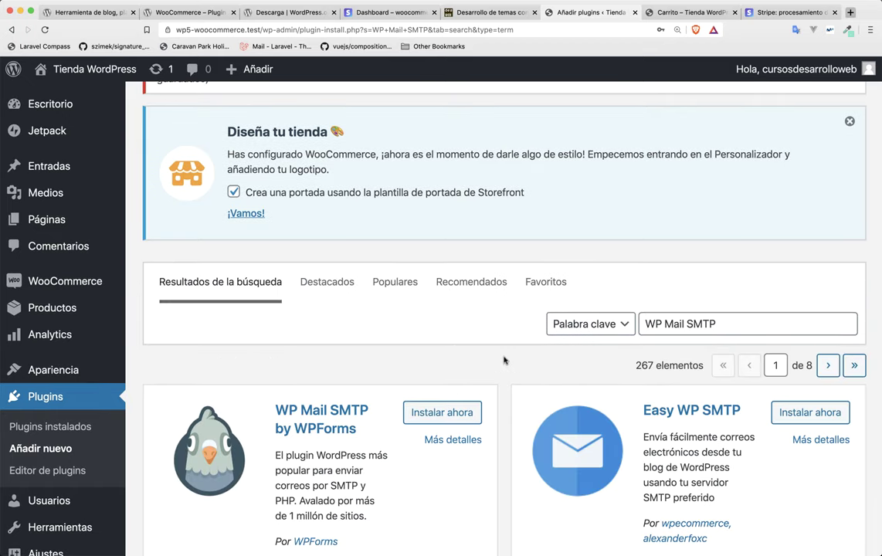
{"action": "scroll", "coordinate": [504, 360], "scroll_direction": "down", "scroll_amount": 2}
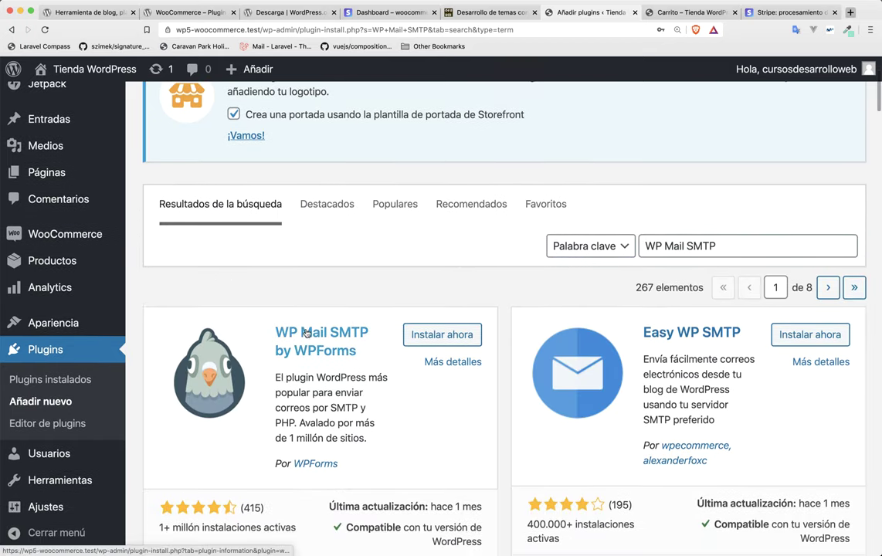
{"action": "left_click", "coordinate": [442, 334]}
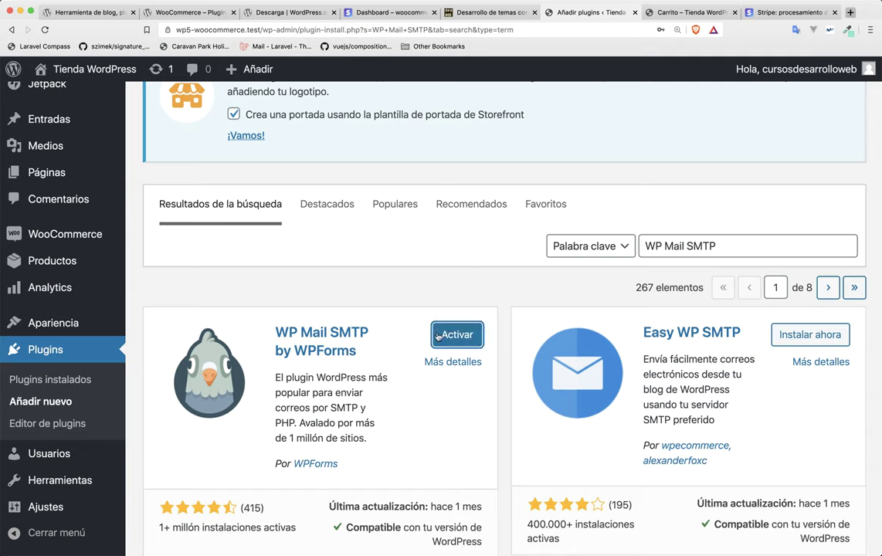
{"action": "left_click", "coordinate": [456, 334]}
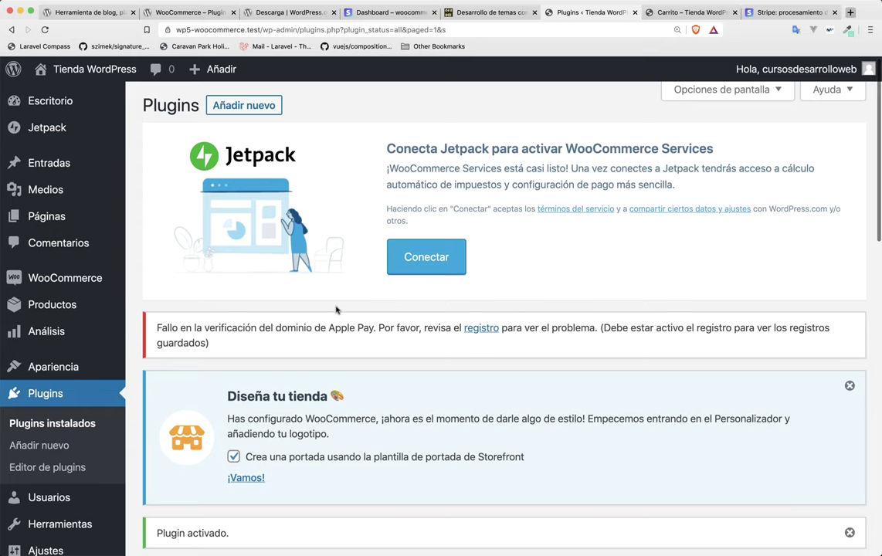
Step: Open WP Mail SMTP's general settings and enter the sender's e-mail address
{"action": "scroll", "coordinate": [337, 309], "scroll_direction": "down", "scroll_amount": 4}
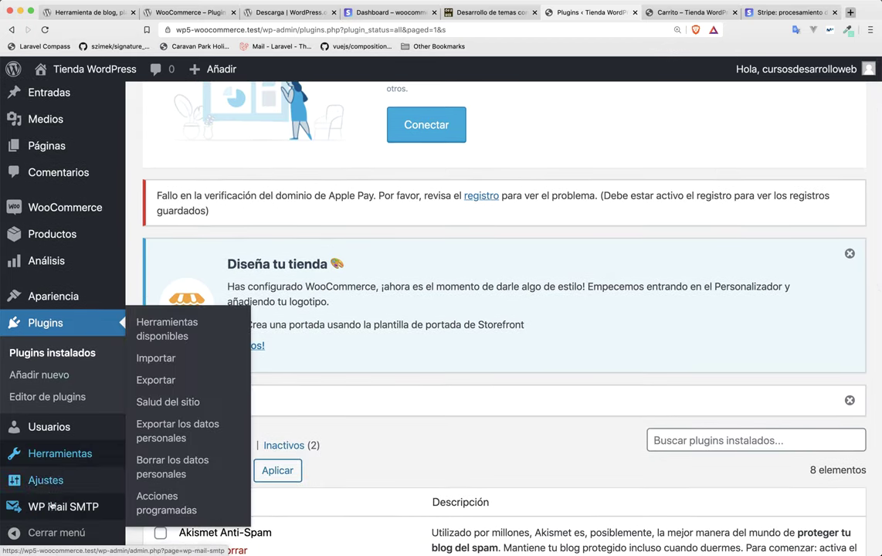
{"action": "scroll", "coordinate": [50, 497], "scroll_direction": "down", "scroll_amount": 4}
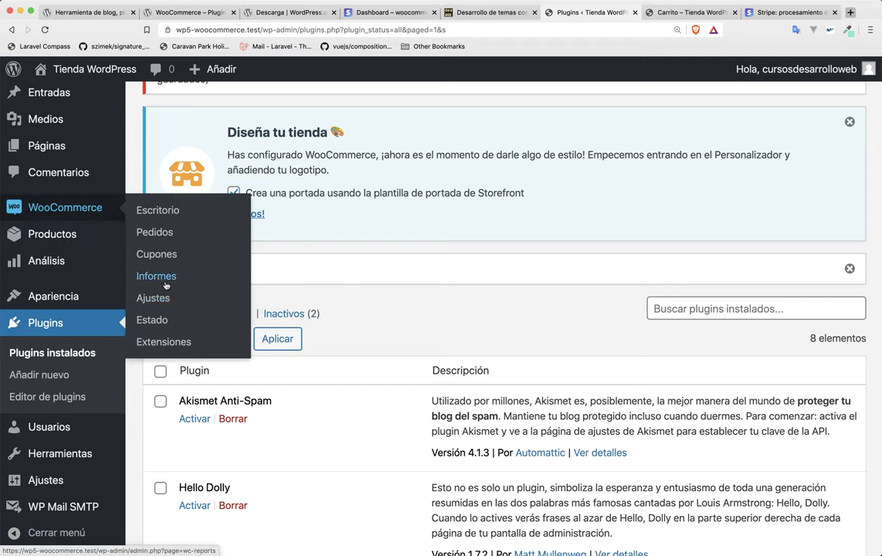
{"action": "mouse_move", "coordinate": [85, 507]}
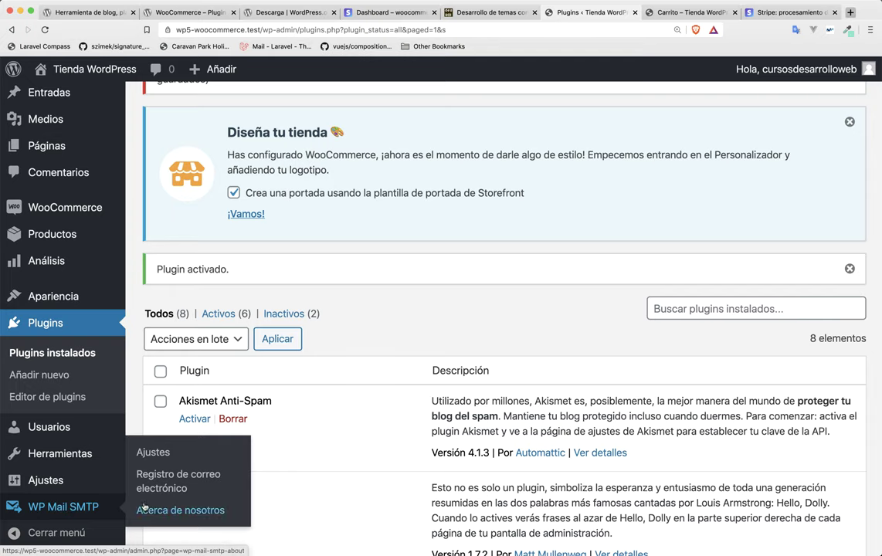
{"action": "left_click", "coordinate": [144, 453]}
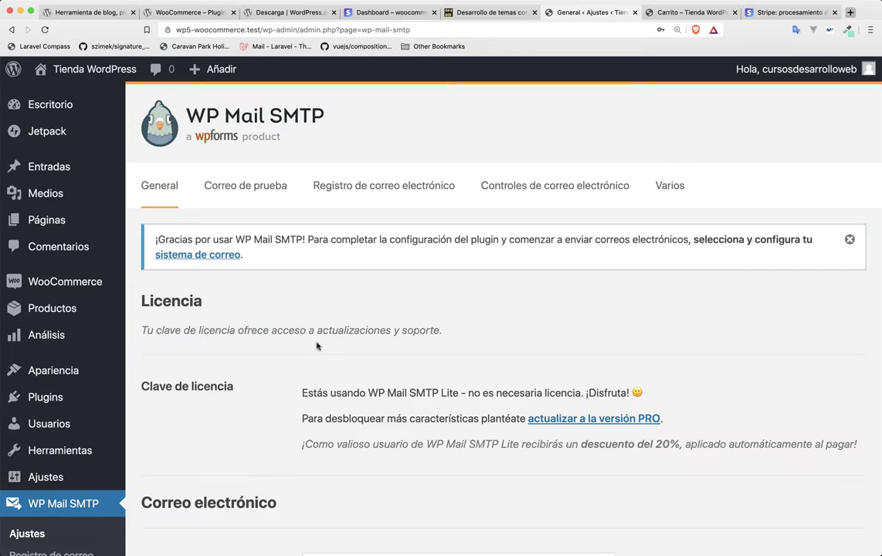
{"action": "scroll", "coordinate": [317, 346], "scroll_direction": "down", "scroll_amount": 3}
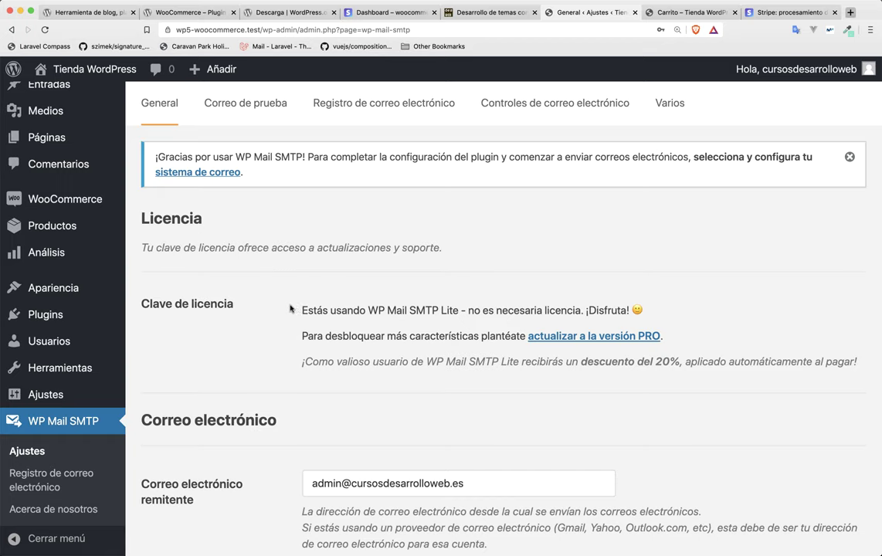
{"action": "scroll", "coordinate": [295, 309], "scroll_direction": "down", "scroll_amount": 1}
{"action": "scroll", "coordinate": [425, 337], "scroll_direction": "down", "scroll_amount": 4}
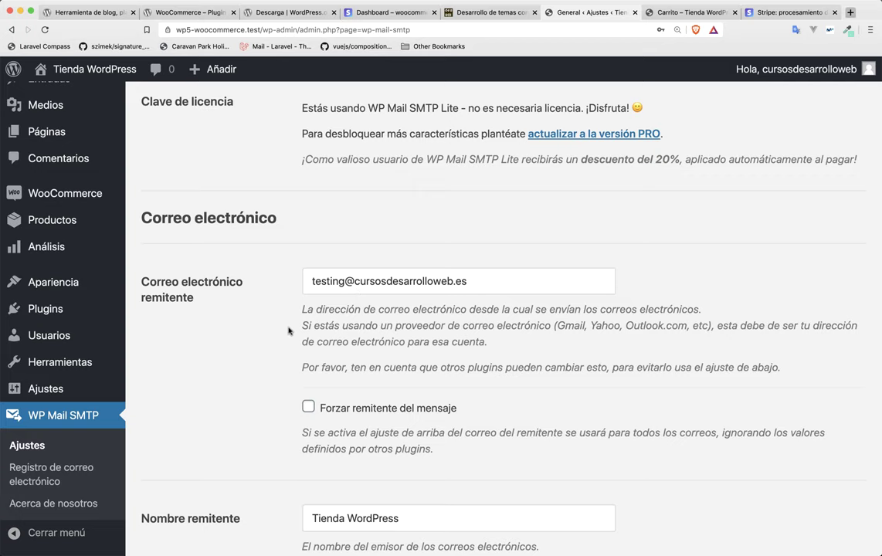
Step: Keep the sender name Tienda WordPress and choose Otro SMTP as the mail service
{"action": "scroll", "coordinate": [288, 330], "scroll_direction": "down", "scroll_amount": 5}
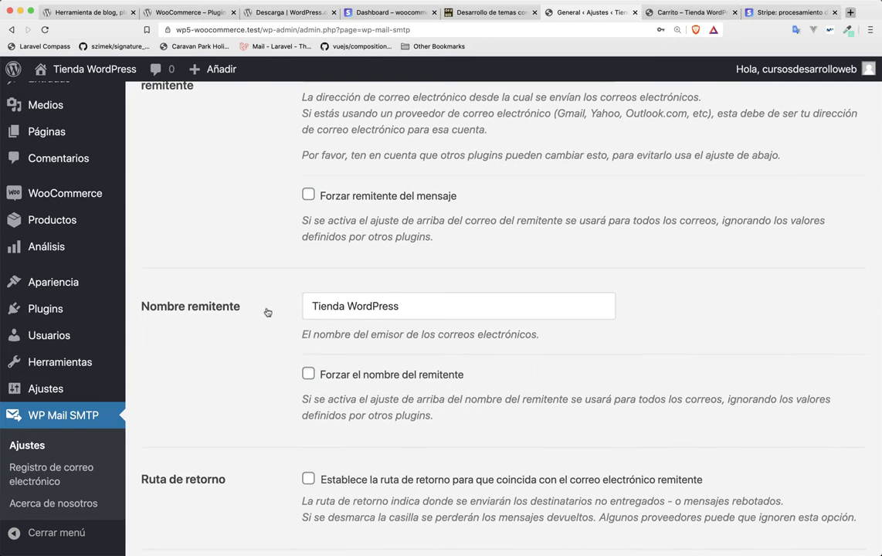
{"action": "scroll", "coordinate": [288, 331], "scroll_direction": "down", "scroll_amount": 3}
{"action": "scroll", "coordinate": [287, 331], "scroll_direction": "down", "scroll_amount": 6}
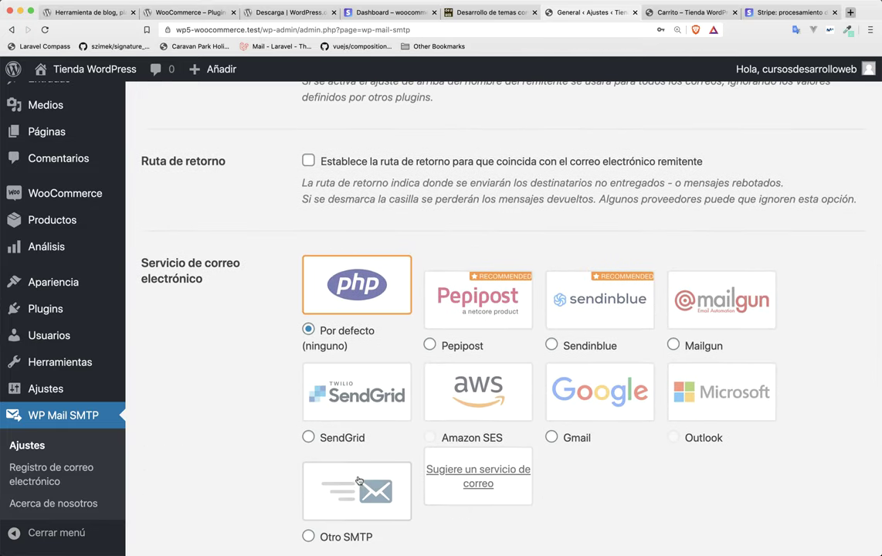
{"action": "scroll", "coordinate": [344, 478], "scroll_direction": "down", "scroll_amount": 2}
{"action": "left_click", "coordinate": [309, 465]}
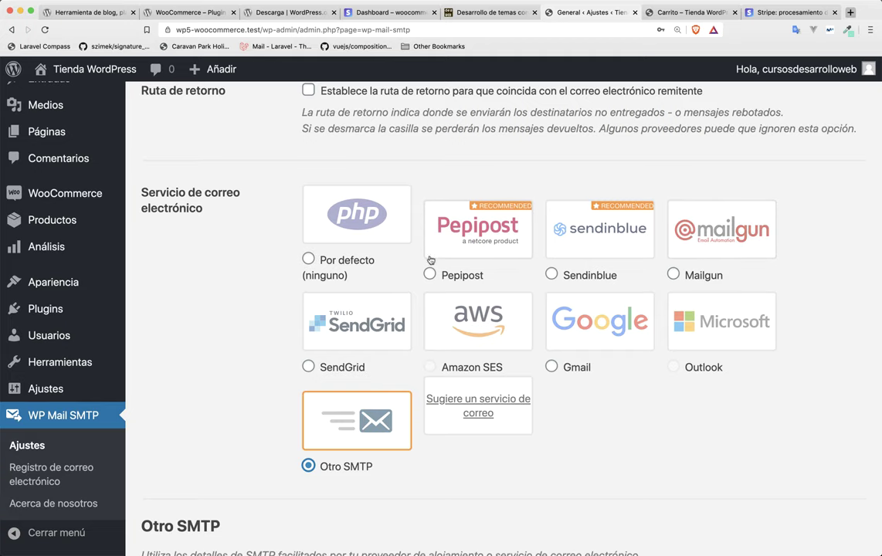
Step: Set the SMTP server to esm4.siteground.biz with SSL encryption and port 465
{"action": "scroll", "coordinate": [262, 298], "scroll_direction": "down", "scroll_amount": 3}
{"action": "scroll", "coordinate": [232, 308], "scroll_direction": "down", "scroll_amount": 2}
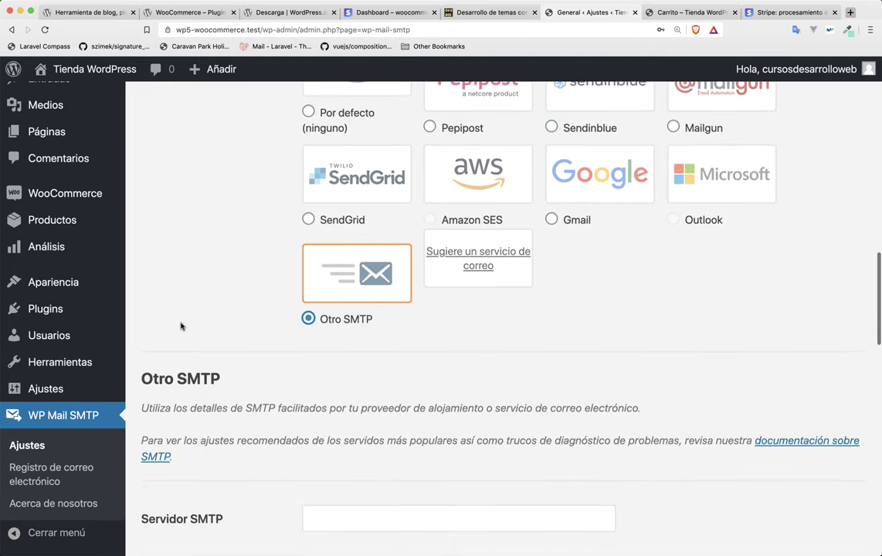
{"action": "scroll", "coordinate": [233, 319], "scroll_direction": "down", "scroll_amount": 2}
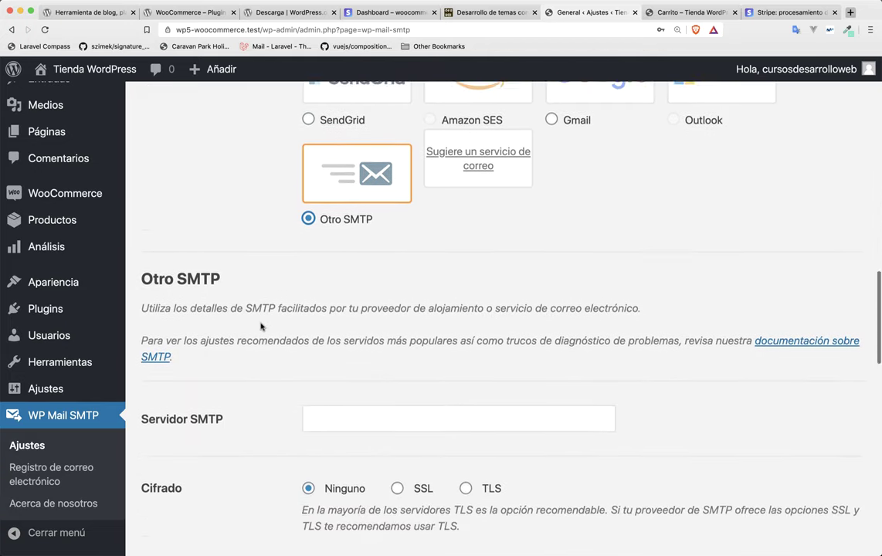
{"action": "scroll", "coordinate": [262, 334], "scroll_direction": "down", "scroll_amount": 1}
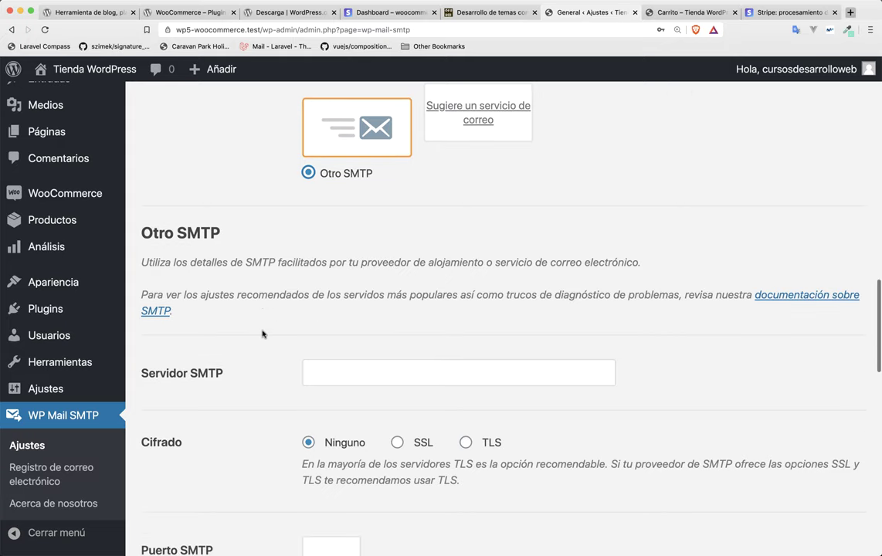
{"action": "left_click", "coordinate": [396, 441]}
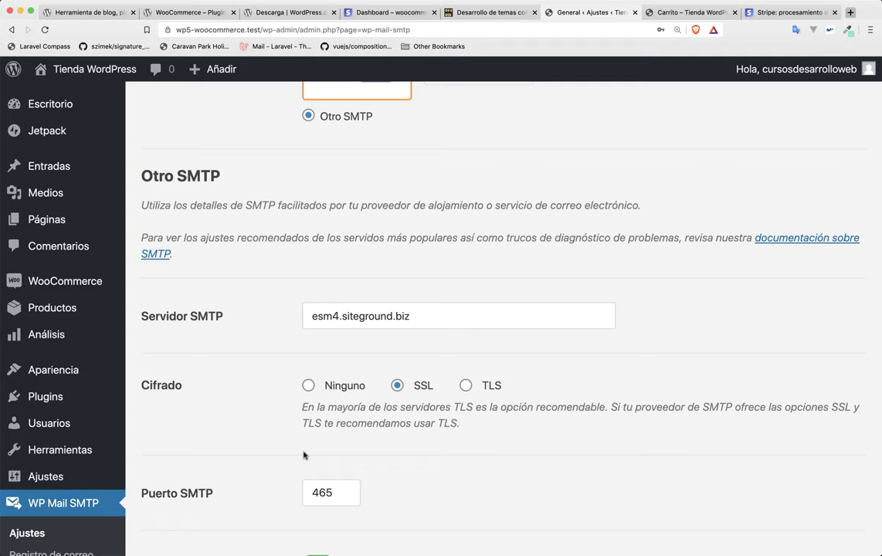
Step: Fill in the SMTP username and SMTP password, keep automatic TLS and authentication active, and save the mail settings
{"action": "scroll", "coordinate": [304, 455], "scroll_direction": "down", "scroll_amount": 3}
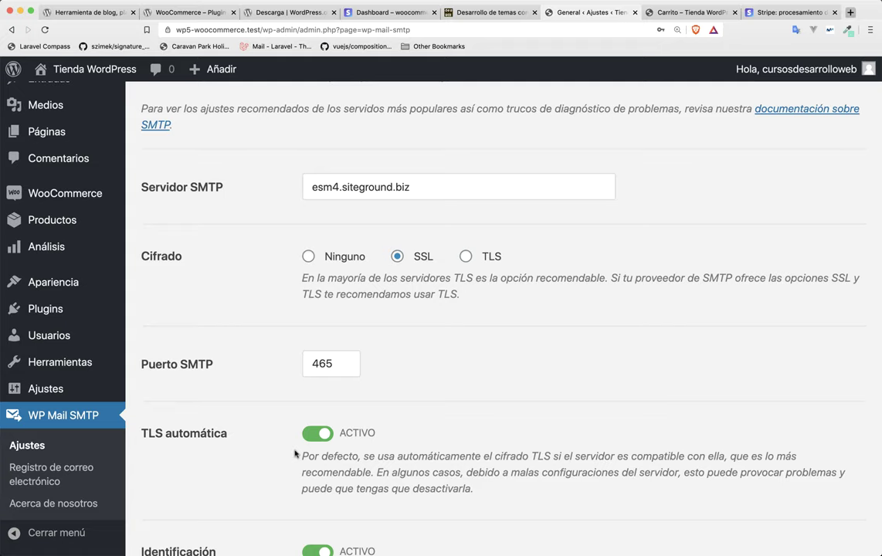
{"action": "scroll", "coordinate": [295, 454], "scroll_direction": "down", "scroll_amount": 2}
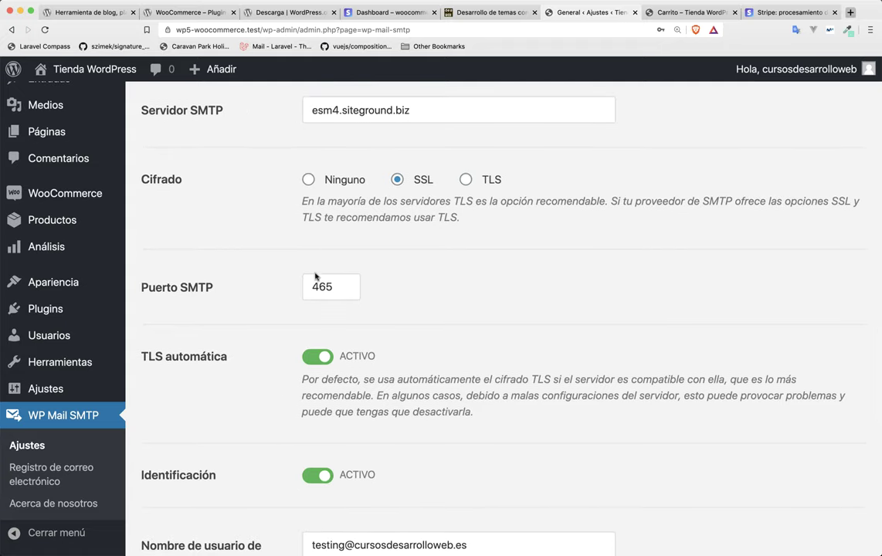
{"action": "scroll", "coordinate": [292, 319], "scroll_direction": "down", "scroll_amount": 2}
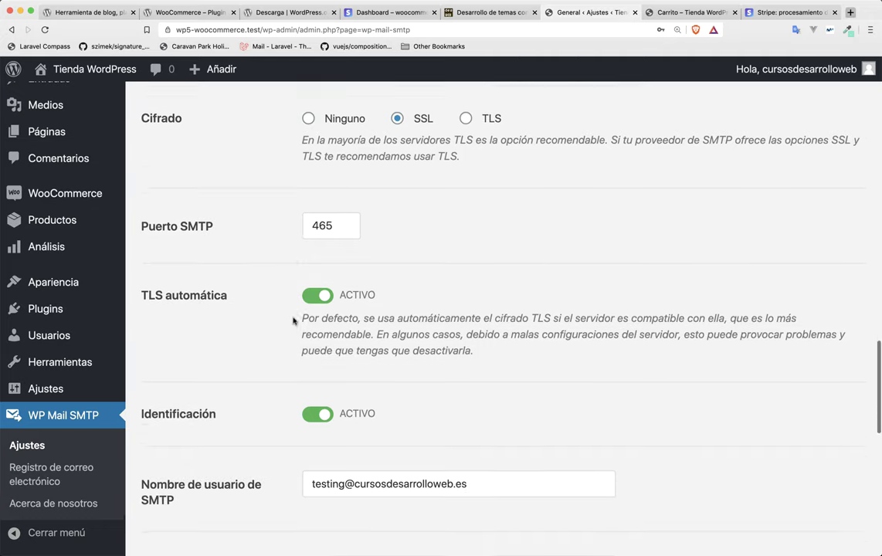
{"action": "scroll", "coordinate": [290, 307], "scroll_direction": "down", "scroll_amount": 5}
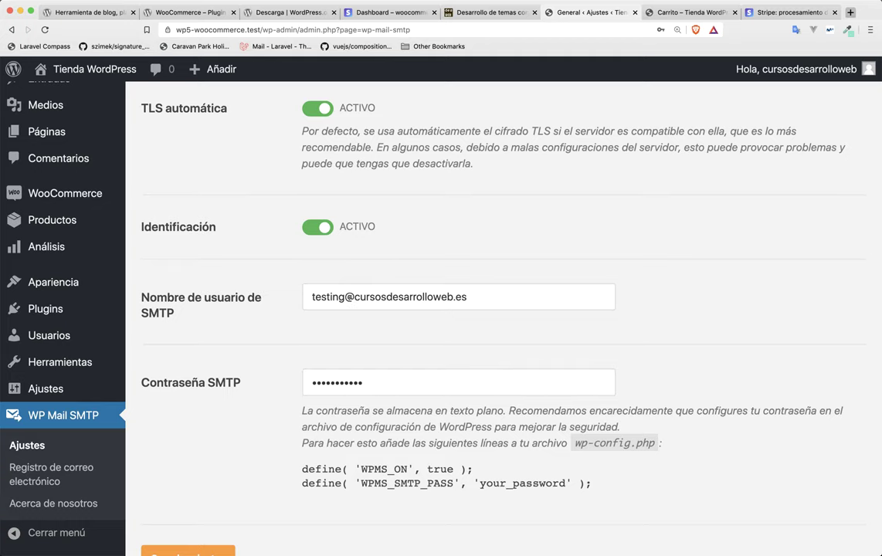
{"action": "scroll", "coordinate": [258, 362], "scroll_direction": "down", "scroll_amount": 5}
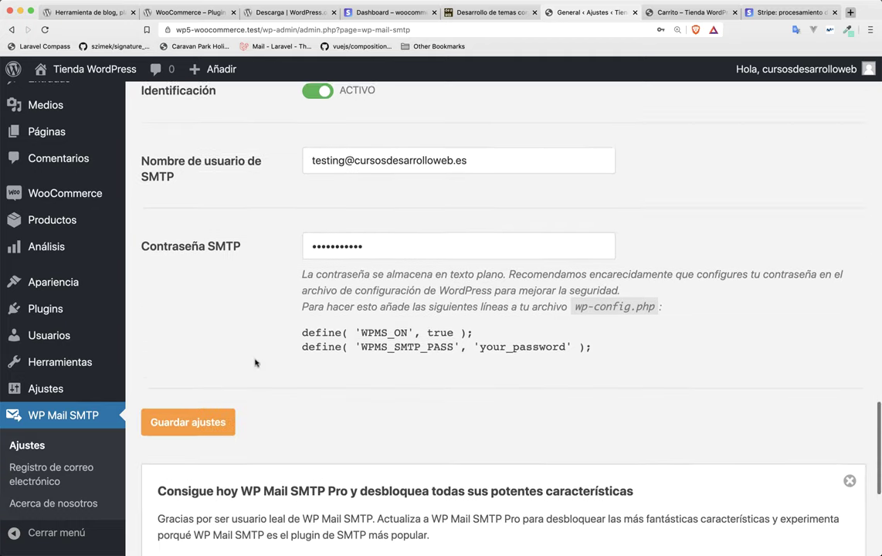
{"action": "left_click", "coordinate": [221, 384]}
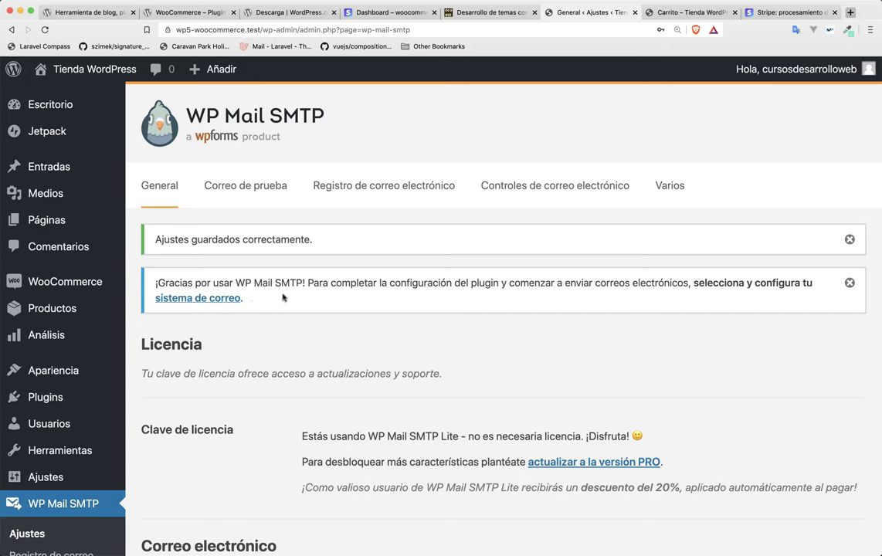
Step: Send an HTML test e-mail to the recipient's address and check the sender address of the message received in the mail application
{"action": "left_click", "coordinate": [236, 196]}
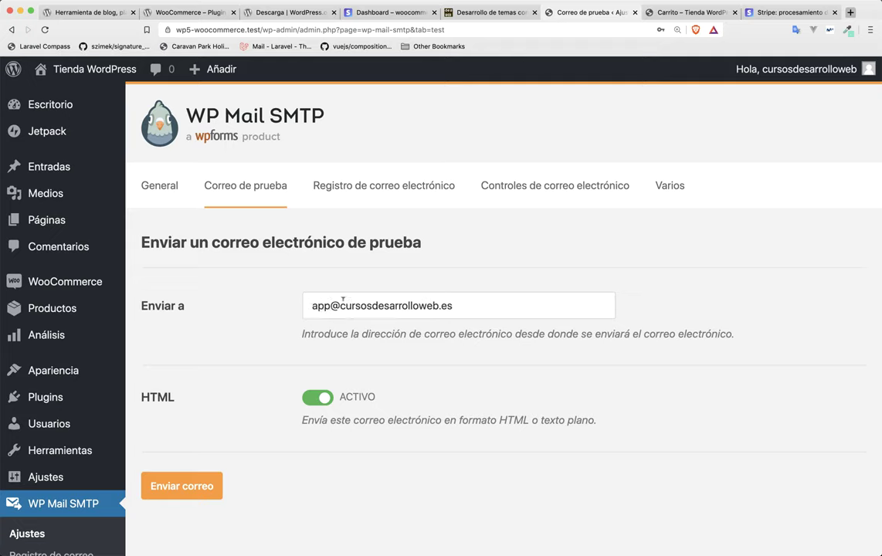
{"action": "left_click", "coordinate": [181, 485]}
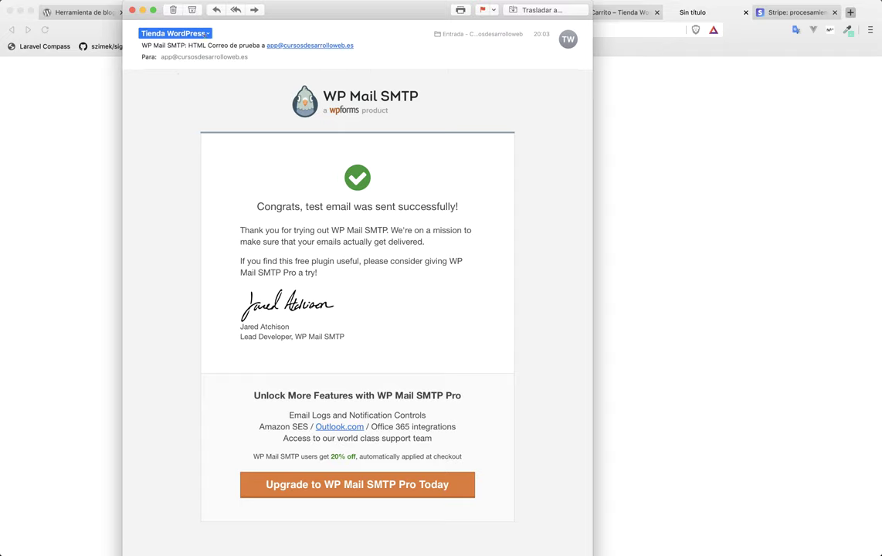
{"action": "left_click", "coordinate": [207, 36]}
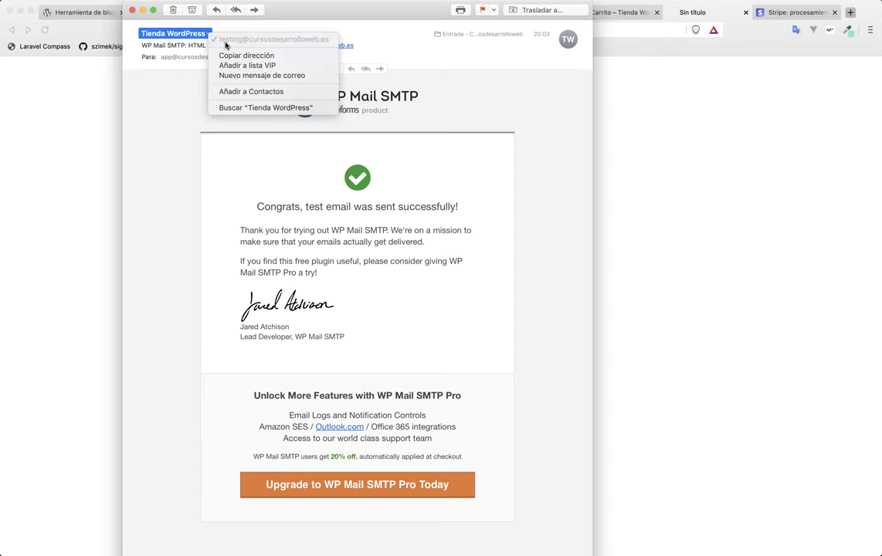
{"action": "left_click", "coordinate": [231, 55]}
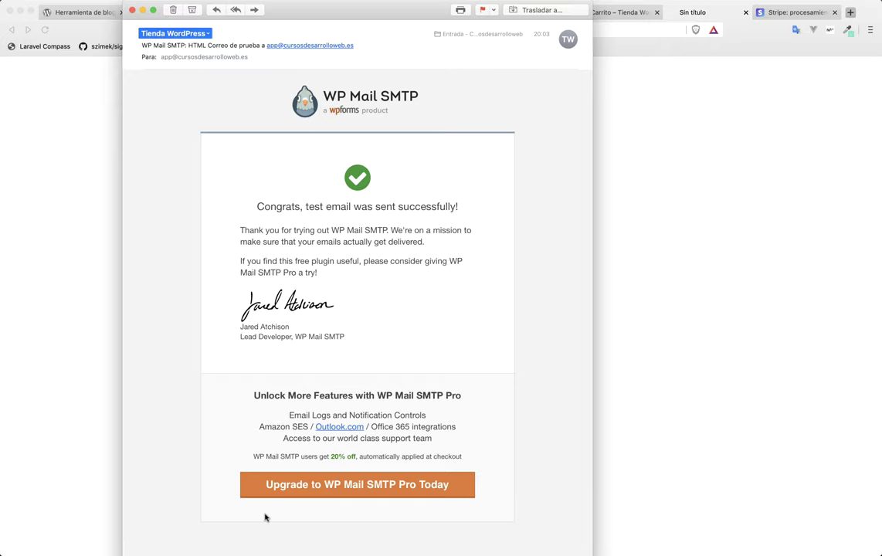
{"action": "left_click", "coordinate": [133, 11]}
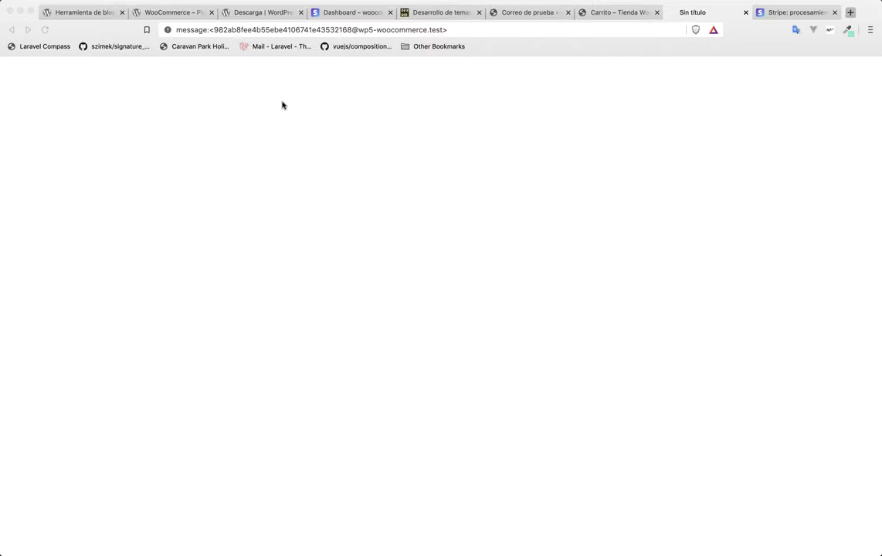
Step: Close the blank untitled browser page and return to WP Mail SMTP's test e-mail page
{"action": "left_click", "coordinate": [668, 11]}
{"action": "key", "text": "super+w"}
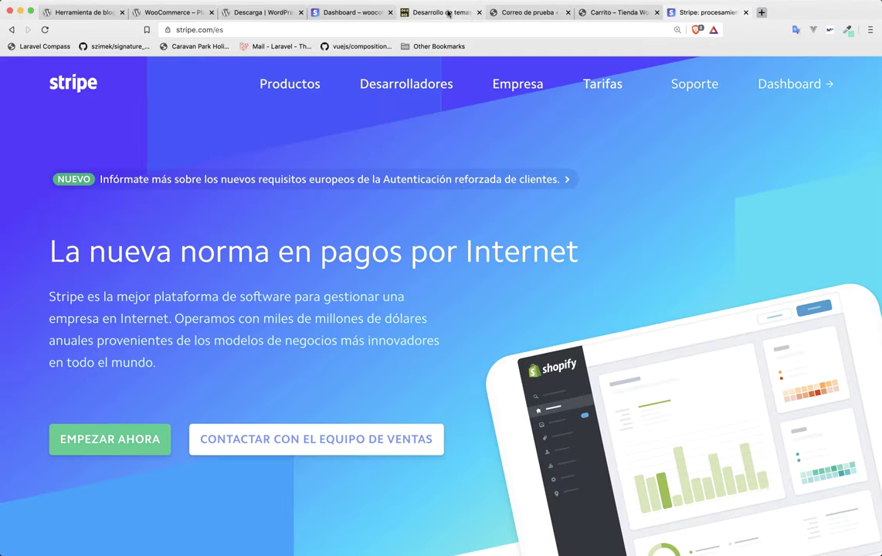
{"action": "left_click", "coordinate": [510, 12]}
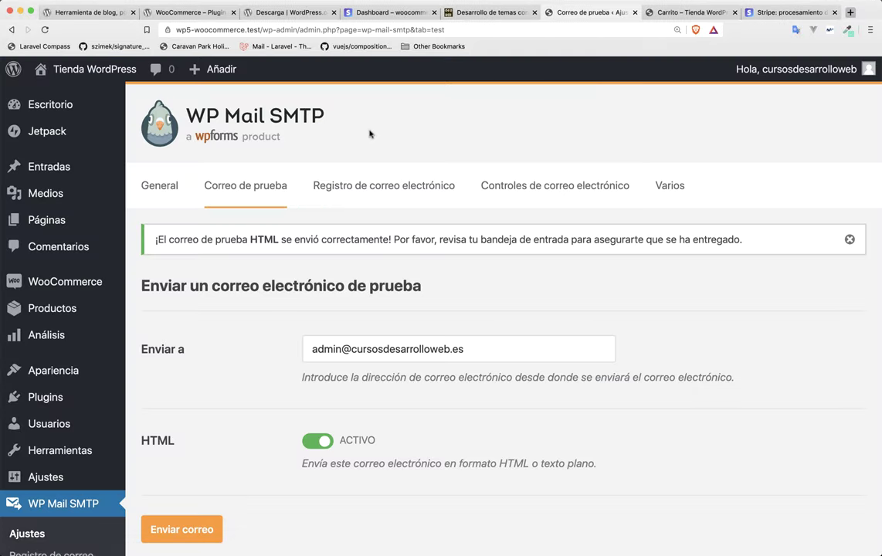
{"action": "scroll", "coordinate": [293, 185], "scroll_direction": "down", "scroll_amount": 3}
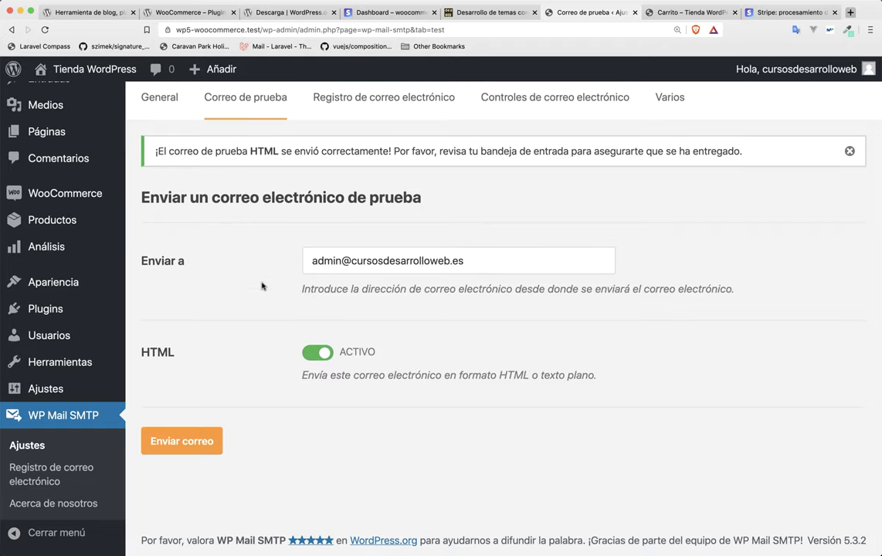
Step: Switch to the storefront window, view the cart containing Curso WordPress 5, and proceed to checkout
{"action": "key", "text": "super+grave"}
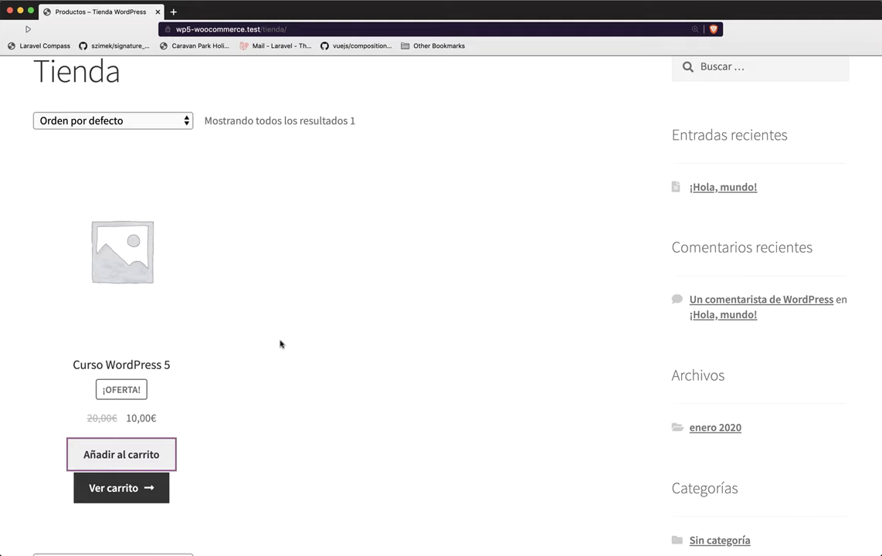
{"action": "key", "text": "Tab"}
{"action": "key", "text": "Return"}
{"action": "scroll", "coordinate": [297, 332], "scroll_direction": "down", "scroll_amount": 5}
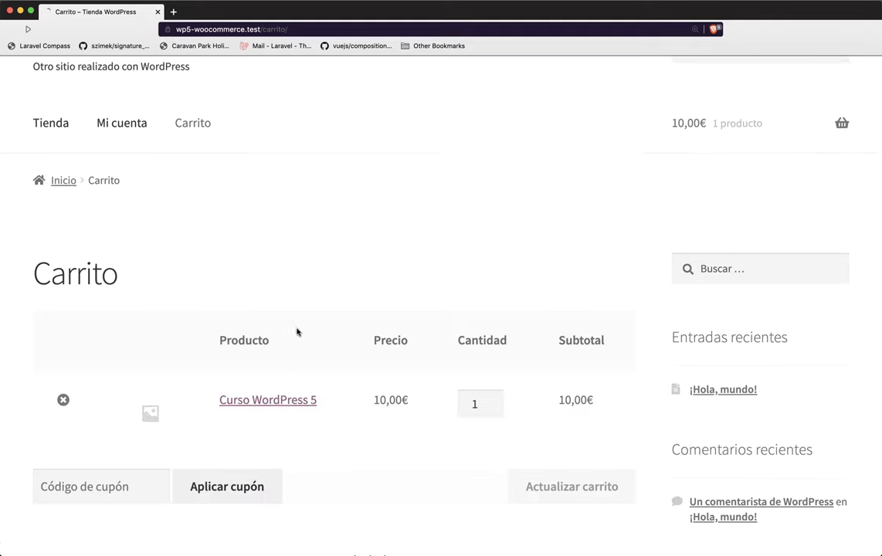
{"action": "scroll", "coordinate": [284, 367], "scroll_direction": "down", "scroll_amount": 1}
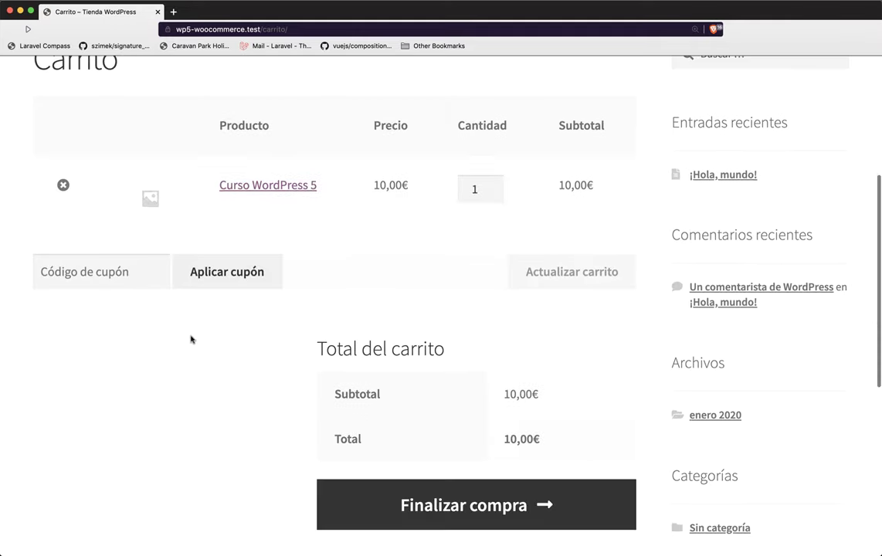
{"action": "left_click", "coordinate": [465, 500]}
Step: Fill in the billing details and Stripe's test card number, expiry date and verification code, and place the order
{"action": "scroll", "coordinate": [279, 462], "scroll_direction": "down", "scroll_amount": 10}
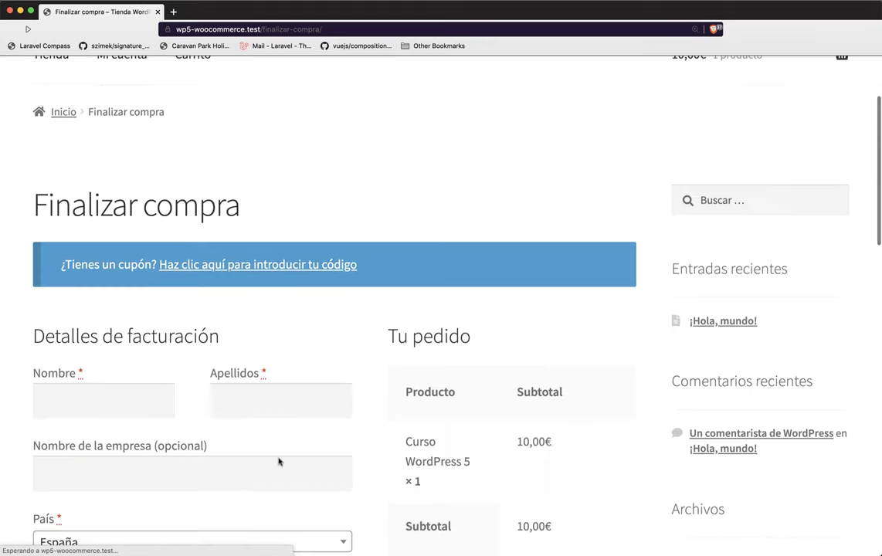
{"action": "scroll", "coordinate": [340, 449], "scroll_direction": "down", "scroll_amount": 2}
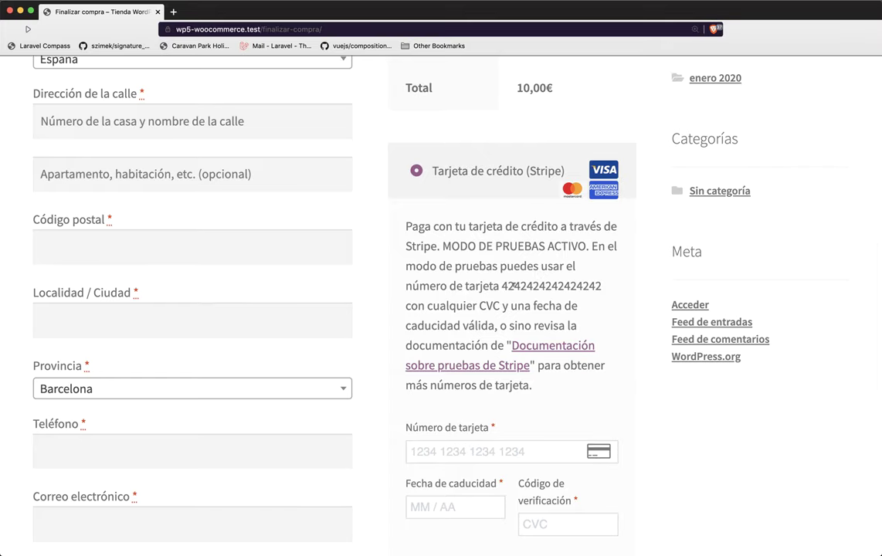
{"action": "double_click", "coordinate": [541, 285]}
{"action": "left_click", "coordinate": [500, 283]}
{"action": "scroll", "coordinate": [324, 300], "scroll_direction": "up", "scroll_amount": 10}
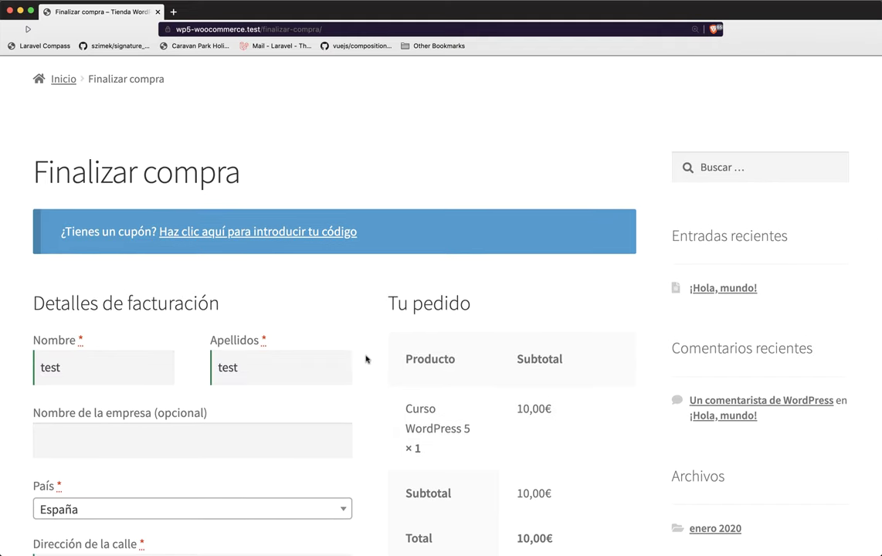
{"action": "scroll", "coordinate": [366, 359], "scroll_direction": "down", "scroll_amount": 10}
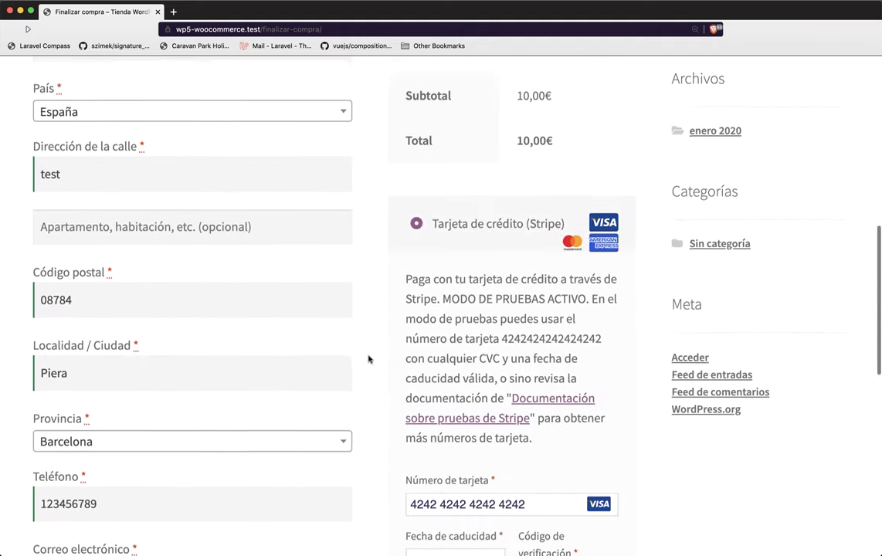
{"action": "scroll", "coordinate": [369, 359], "scroll_direction": "down", "scroll_amount": 5}
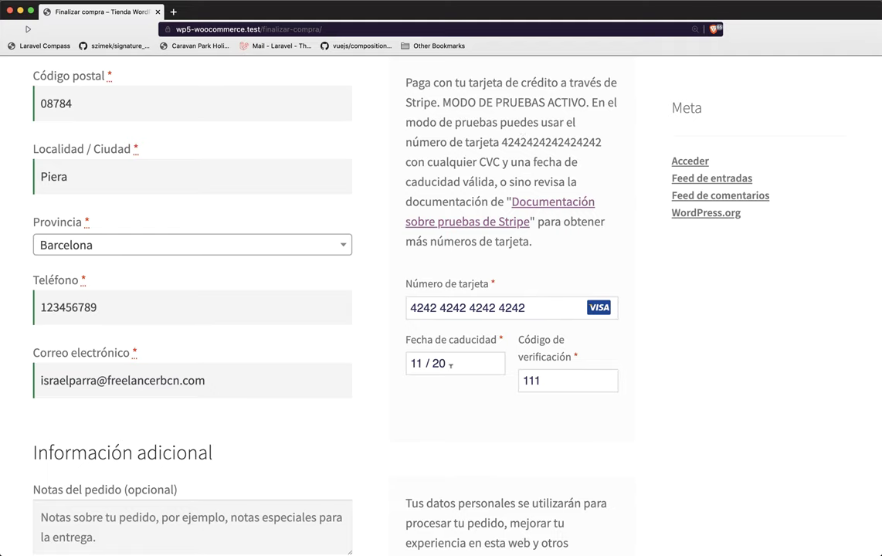
{"action": "scroll", "coordinate": [519, 394], "scroll_direction": "down", "scroll_amount": 5}
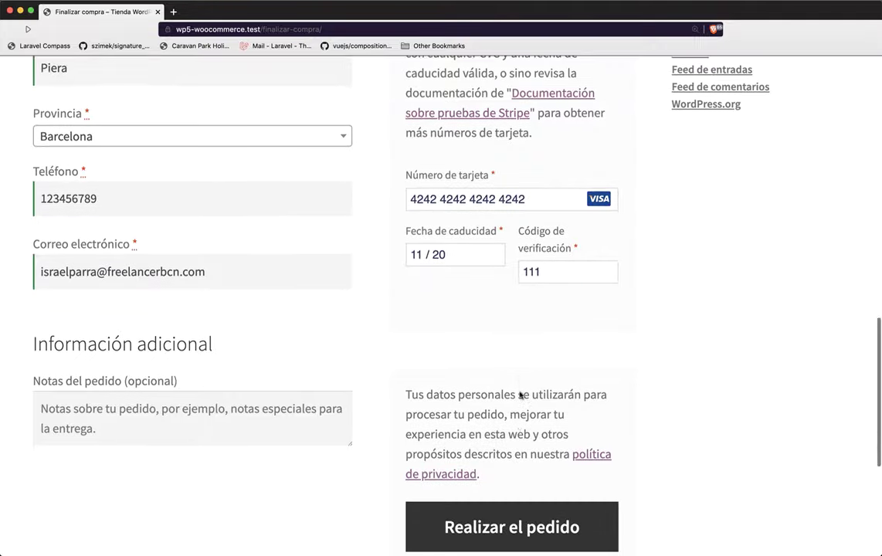
{"action": "left_click", "coordinate": [520, 393]}
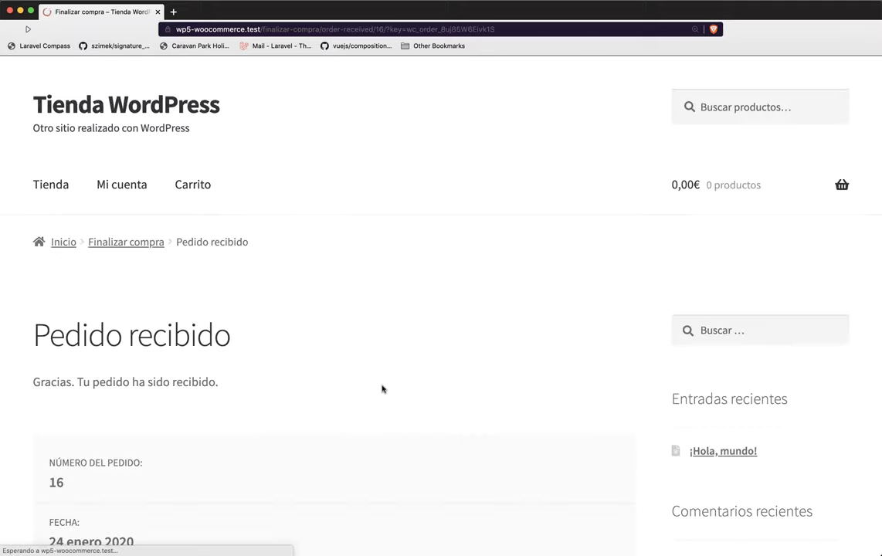
Step: Review the order number, date, total, payment method and product details on the order confirmation page
{"action": "scroll", "coordinate": [311, 322], "scroll_direction": "down", "scroll_amount": 5}
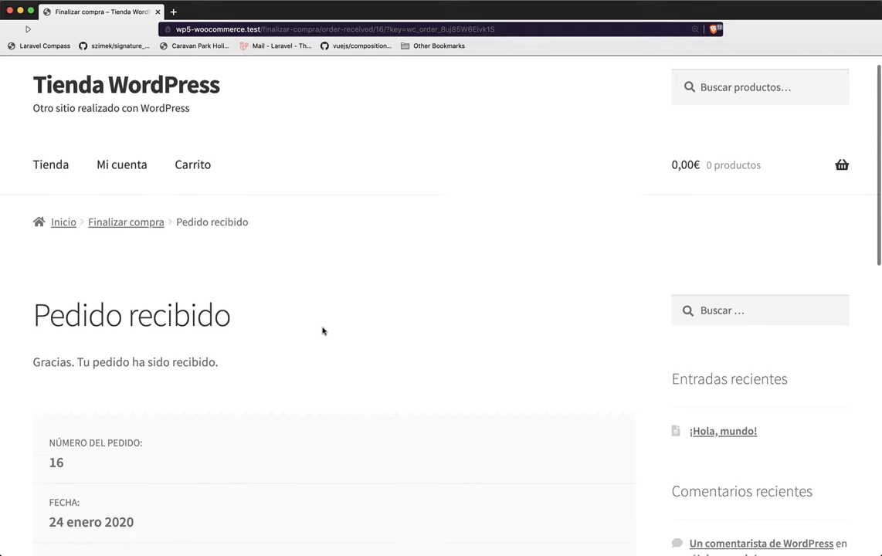
{"action": "scroll", "coordinate": [259, 301], "scroll_direction": "down", "scroll_amount": 3}
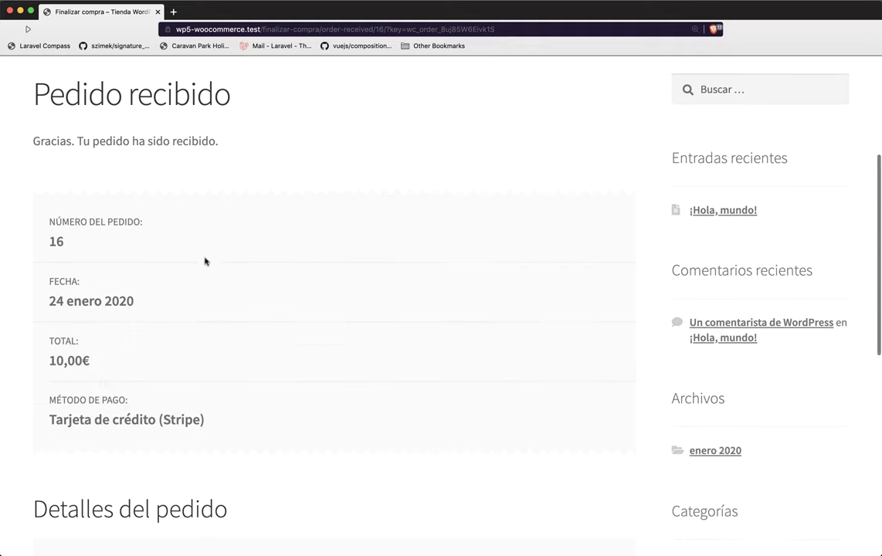
{"action": "scroll", "coordinate": [154, 309], "scroll_direction": "down", "scroll_amount": 3}
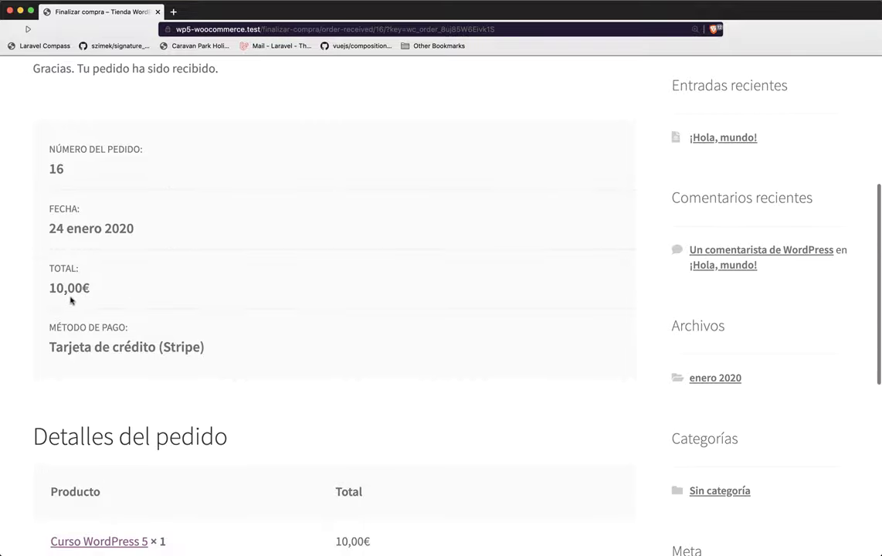
{"action": "scroll", "coordinate": [134, 338], "scroll_direction": "down", "scroll_amount": 10}
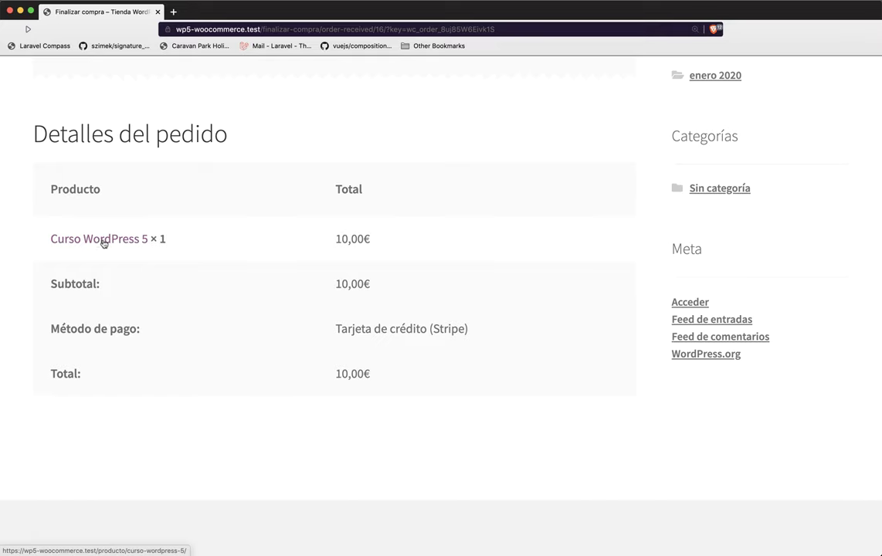
{"action": "scroll", "coordinate": [211, 245], "scroll_direction": "up", "scroll_amount": 12}
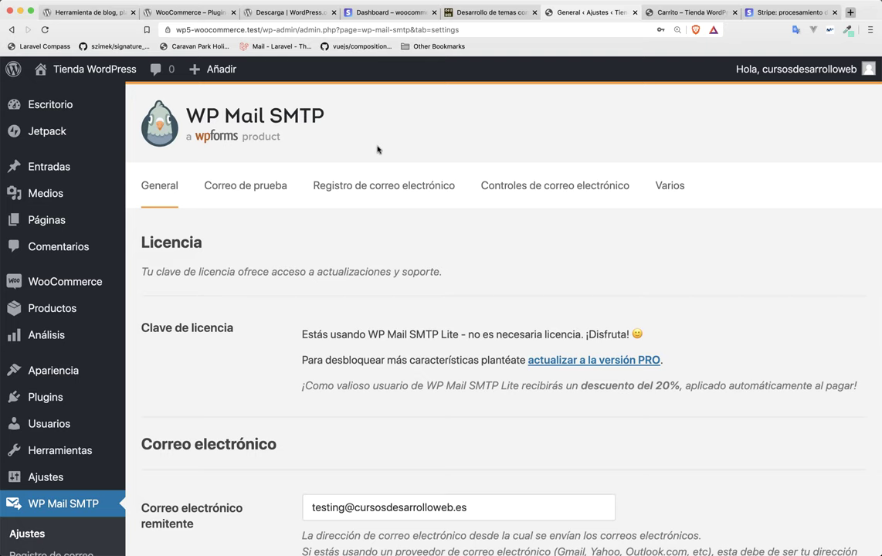
Step: Copy the sender's e-mail address from WP Mail SMTP's general settings
{"action": "scroll", "coordinate": [377, 149], "scroll_direction": "down", "scroll_amount": 3}
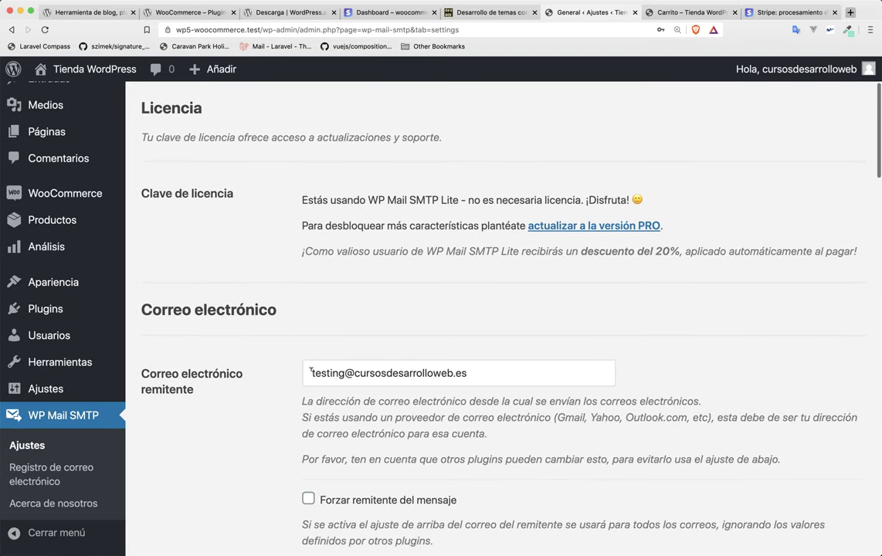
{"action": "left_click_drag", "start_coordinate": [311, 373], "coordinate": [475, 376]}
{"action": "key", "text": "ctrl+c"}
{"action": "left_click", "coordinate": [420, 338]}
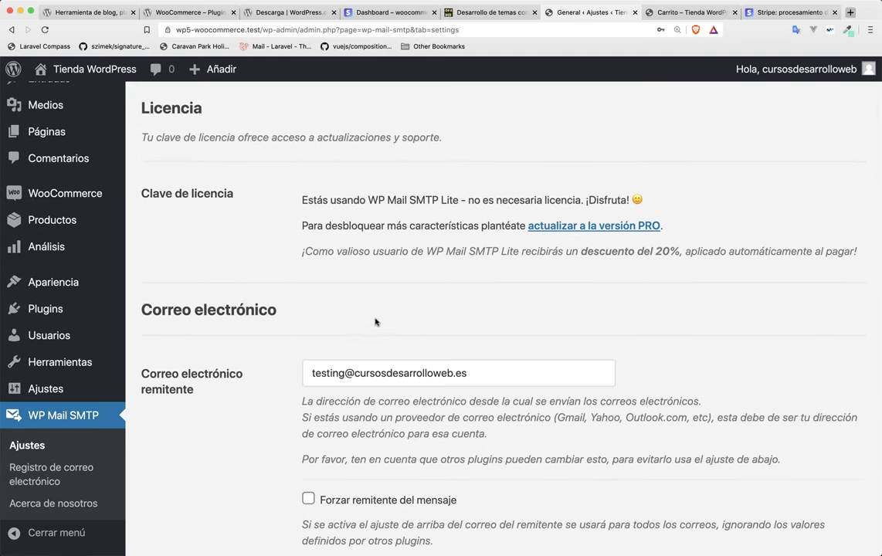
Step: Replace the sender address in WooCommerce's e-mail settings with the copied SMTP sender address
{"action": "mouse_move", "coordinate": [56, 194]}
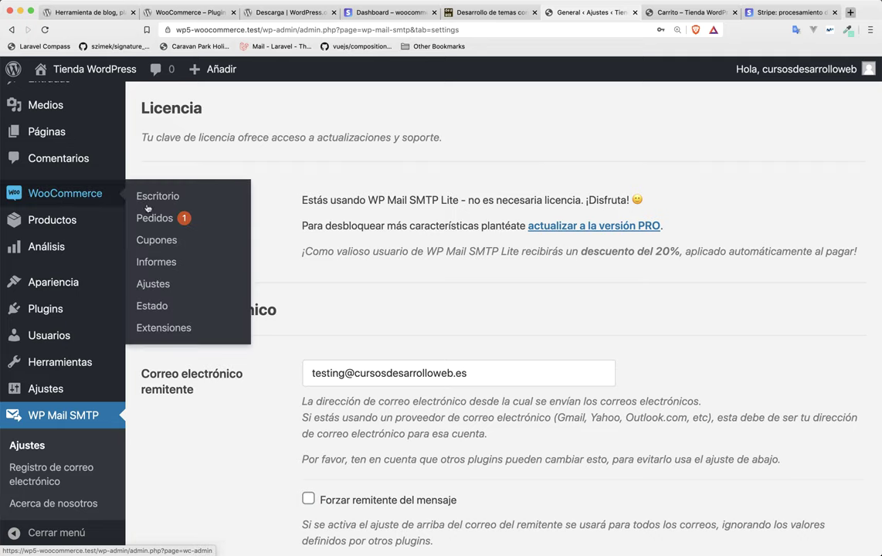
{"action": "left_click", "coordinate": [153, 284]}
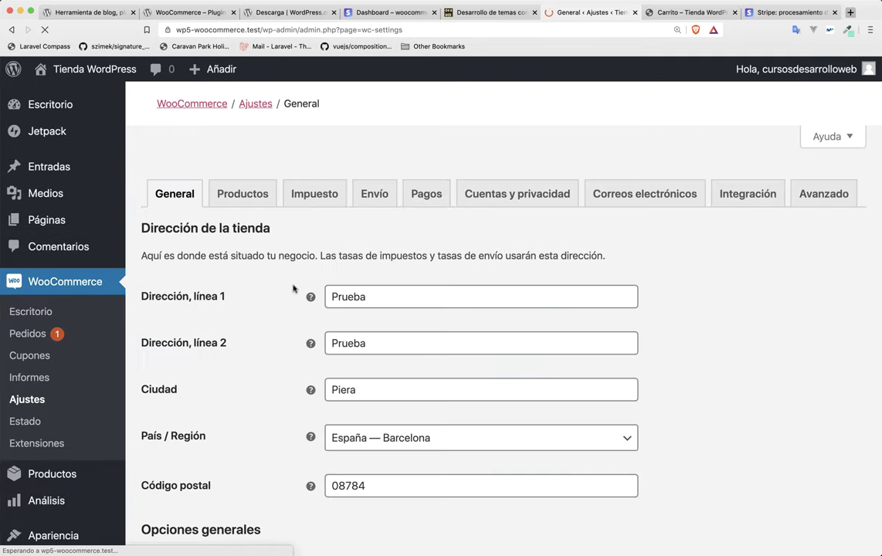
{"action": "left_click", "coordinate": [630, 195]}
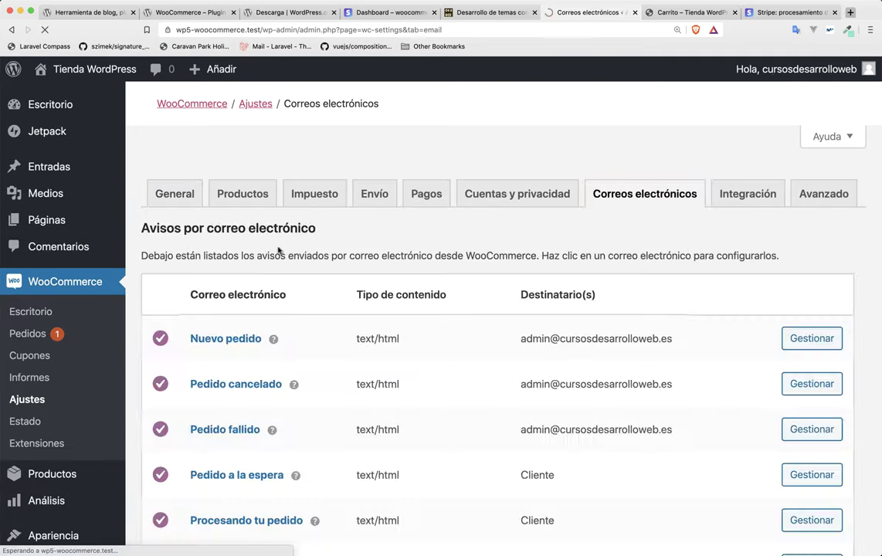
{"action": "scroll", "coordinate": [305, 338], "scroll_direction": "down", "scroll_amount": 10}
{"action": "left_click_drag", "start_coordinate": [334, 344], "coordinate": [496, 343]}
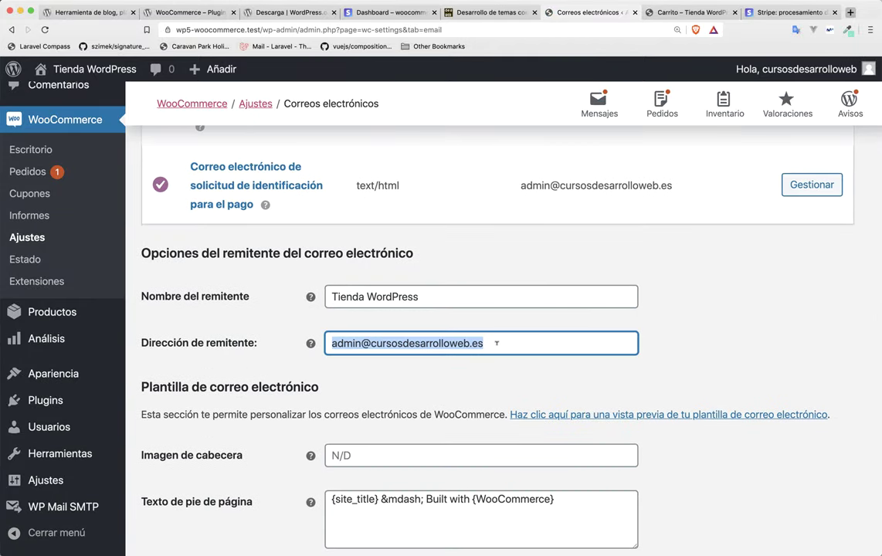
{"action": "key", "text": "ctrl+v"}
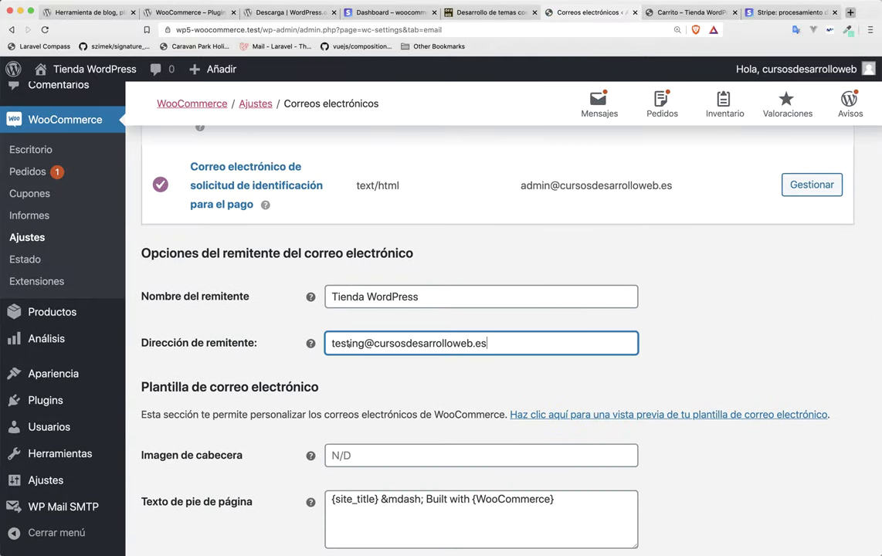
{"action": "left_click", "coordinate": [281, 327]}
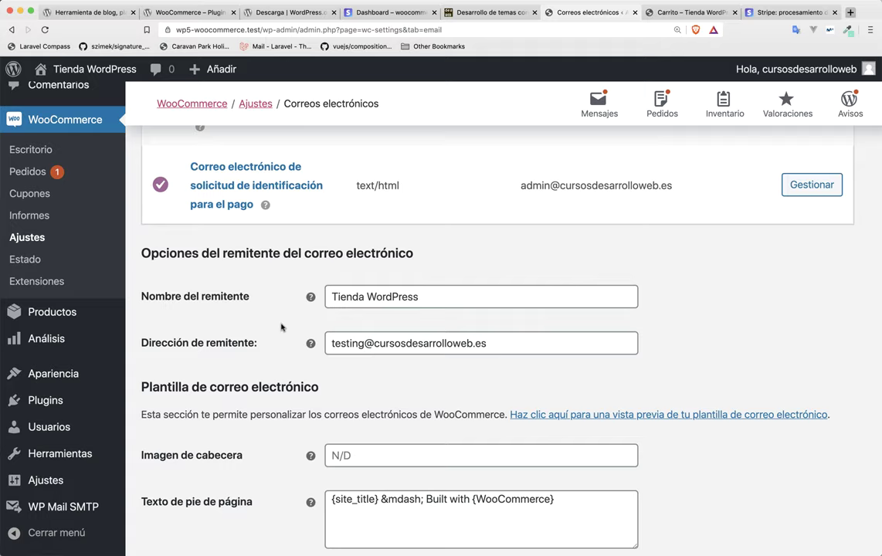
Step: Look over the e-mail template options and save the WooCommerce e-mail settings
{"action": "scroll", "coordinate": [425, 239], "scroll_direction": "down", "scroll_amount": 5}
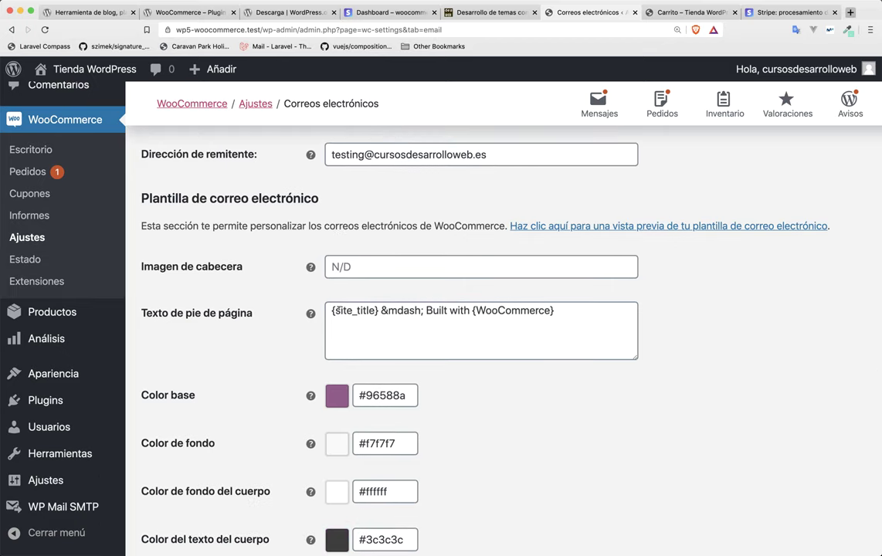
{"action": "scroll", "coordinate": [263, 254], "scroll_direction": "down", "scroll_amount": 3}
{"action": "scroll", "coordinate": [270, 270], "scroll_direction": "up", "scroll_amount": 8}
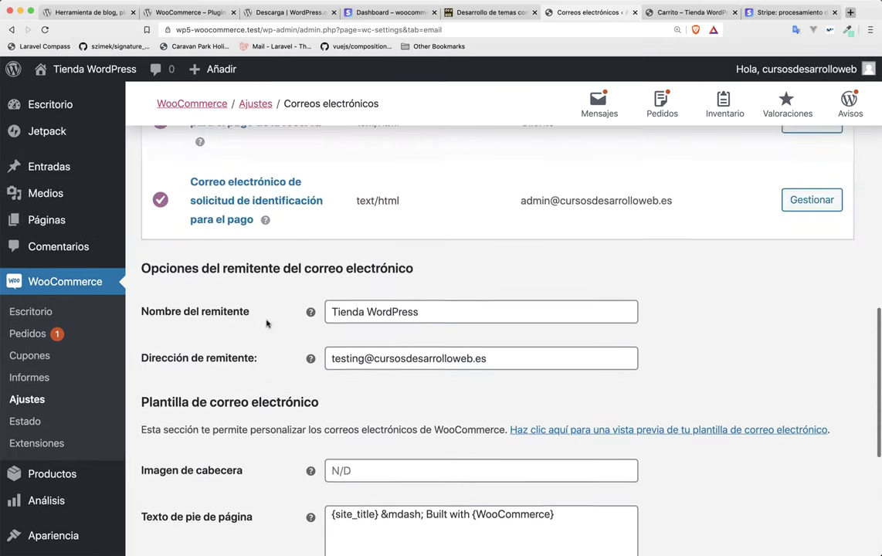
{"action": "scroll", "coordinate": [266, 323], "scroll_direction": "up", "scroll_amount": 5}
{"action": "scroll", "coordinate": [265, 321], "scroll_direction": "down", "scroll_amount": 12}
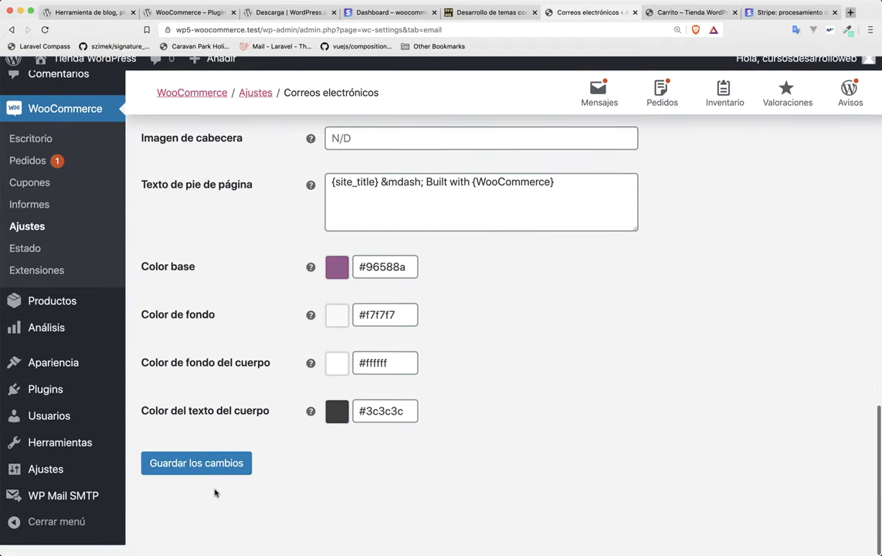
{"action": "left_click", "coordinate": [202, 465]}
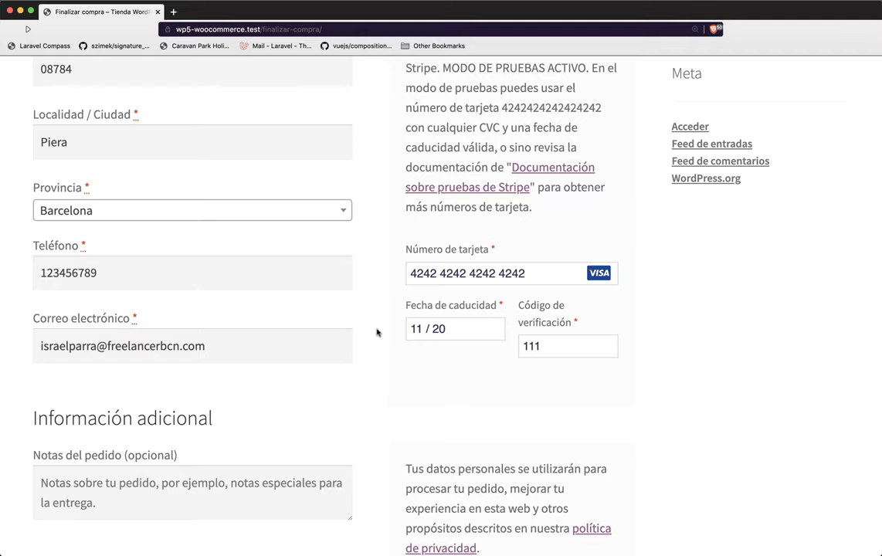
Step: Place another test order and check the sender and reply-to addresses of its confirmation e-mail in the mail application, closing the message when done
{"action": "scroll", "coordinate": [377, 332], "scroll_direction": "down", "scroll_amount": 5}
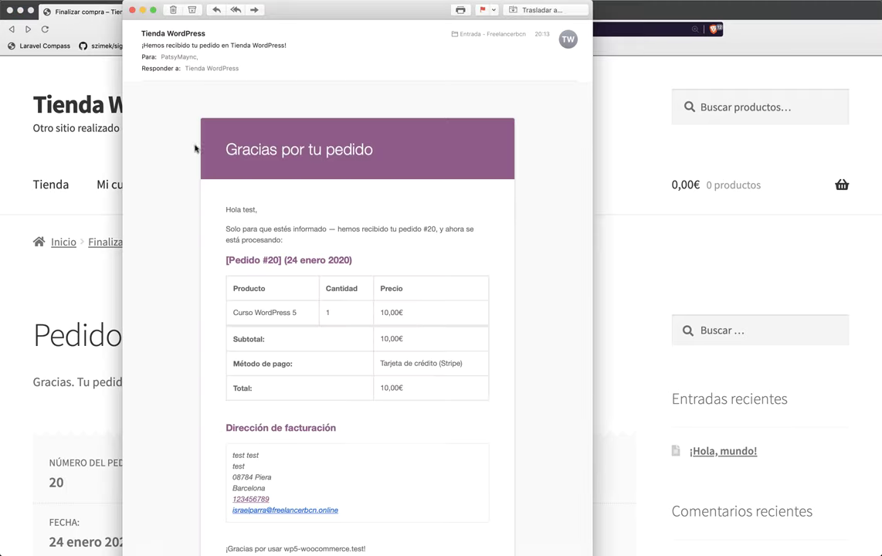
{"action": "left_click", "coordinate": [188, 33]}
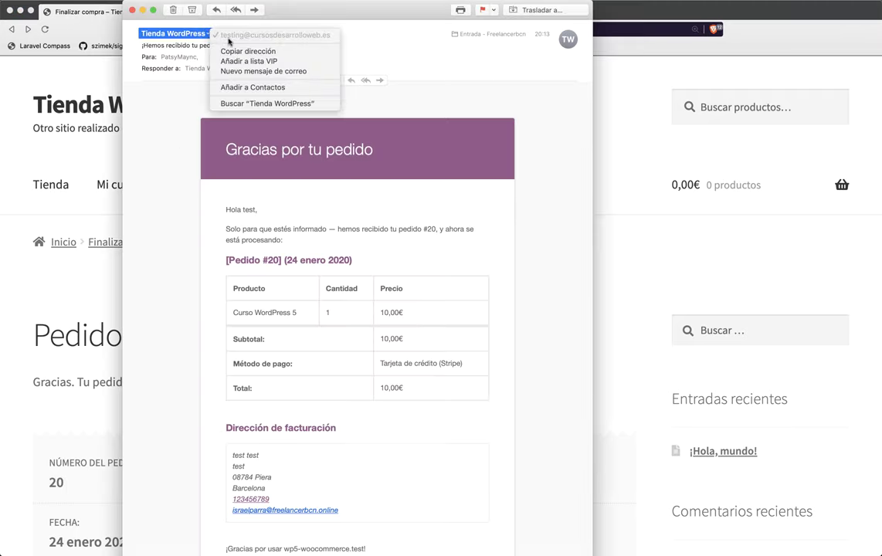
{"action": "left_click", "coordinate": [239, 46]}
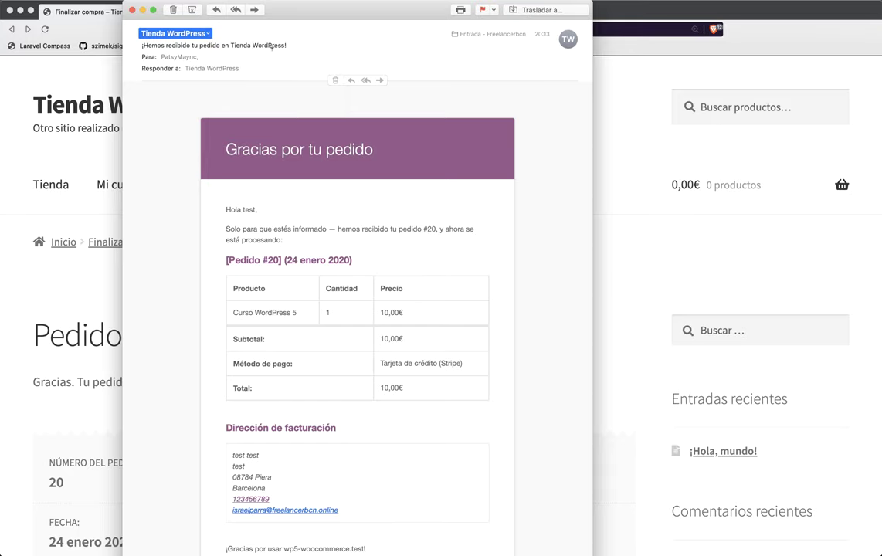
{"action": "left_click", "coordinate": [212, 68]}
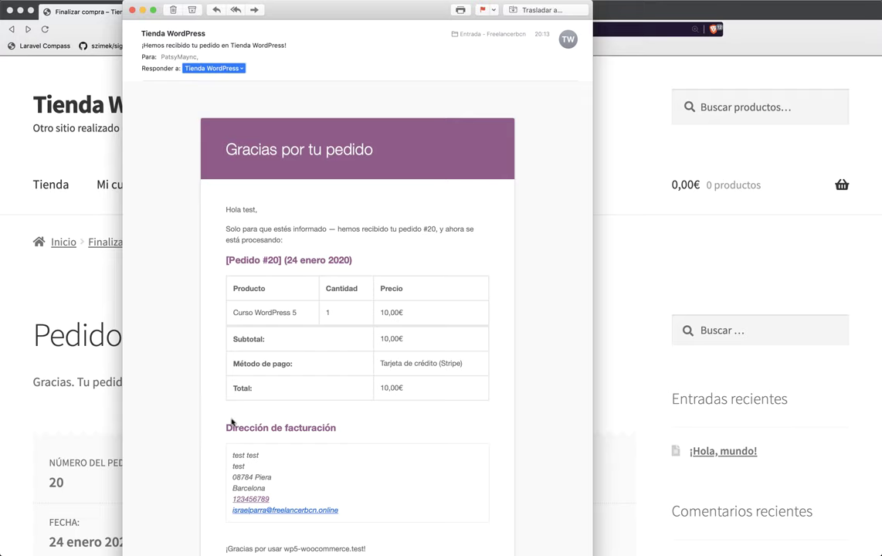
{"action": "left_click", "coordinate": [132, 10]}
Step: Switch to the Stripe dashboard and show the list of test payments
{"action": "key", "text": "super+grave"}
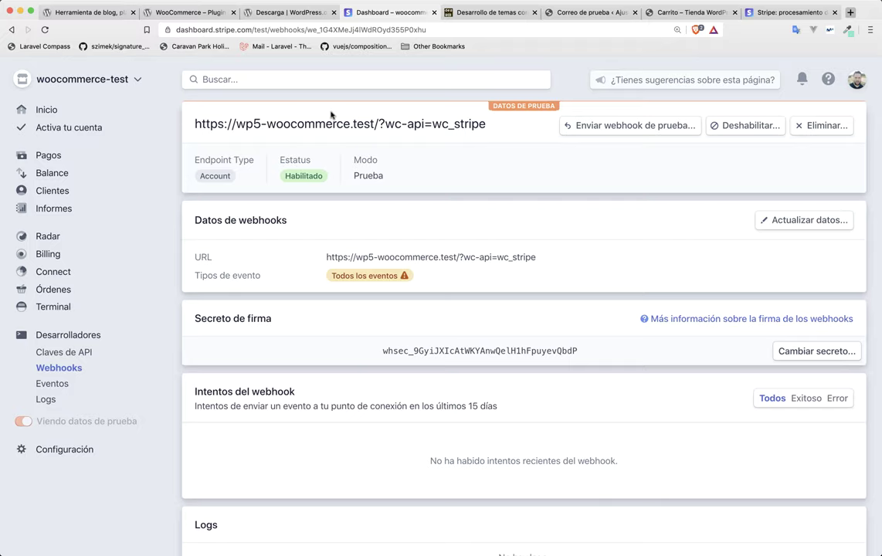
{"action": "left_click", "coordinate": [48, 158]}
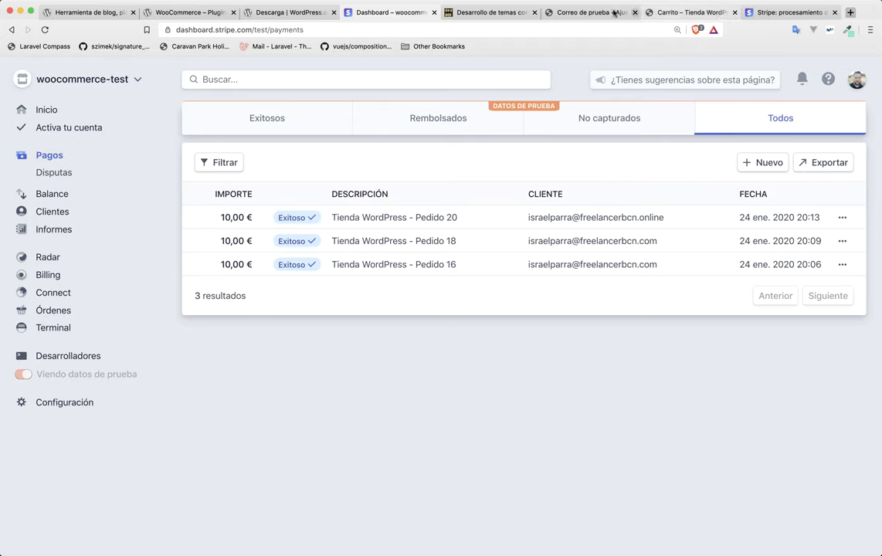
Step: Return to the WordPress admin and open WooCommerce's order list
{"action": "left_click", "coordinate": [588, 13]}
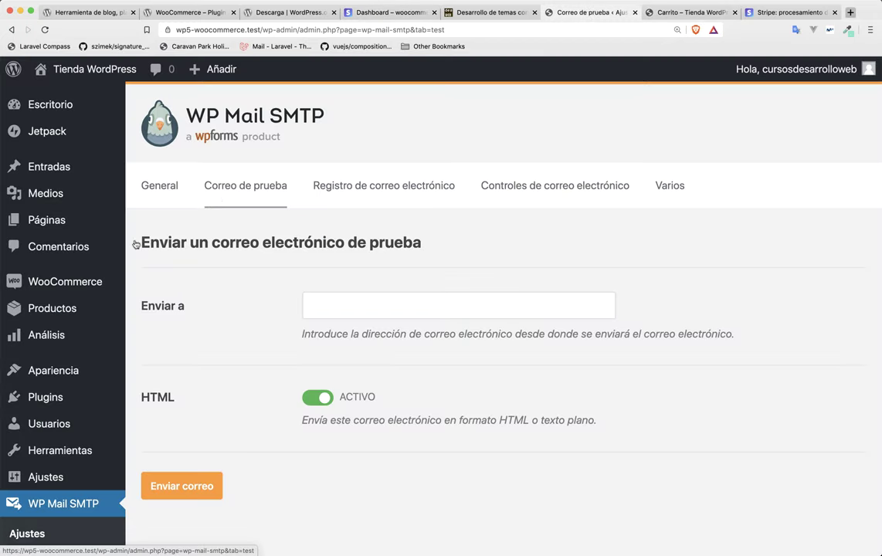
{"action": "mouse_move", "coordinate": [40, 285]}
{"action": "left_click", "coordinate": [138, 305]}
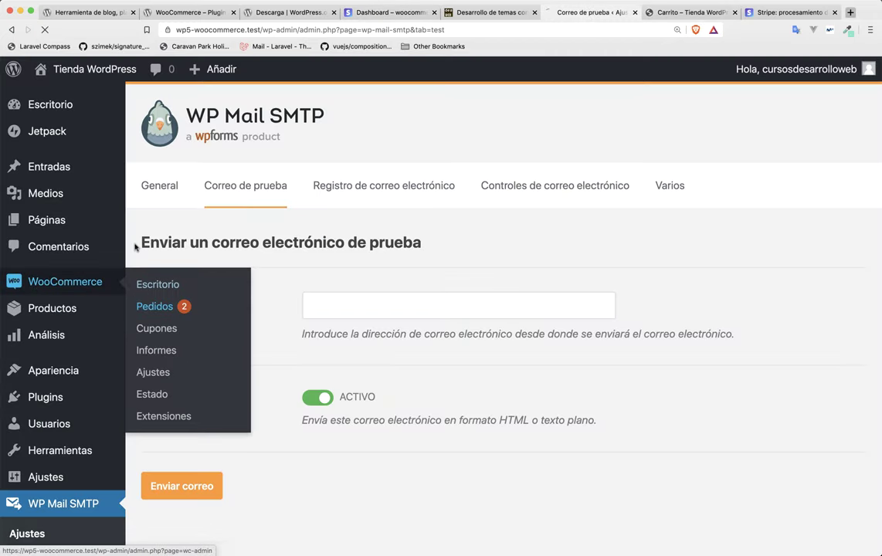
Step: Review the performance figures on the WooCommerce dashboard, then open the Informes page and examine the sales-by-date order report for the last 7 days
{"action": "scroll", "coordinate": [135, 247], "scroll_direction": "down", "scroll_amount": 1}
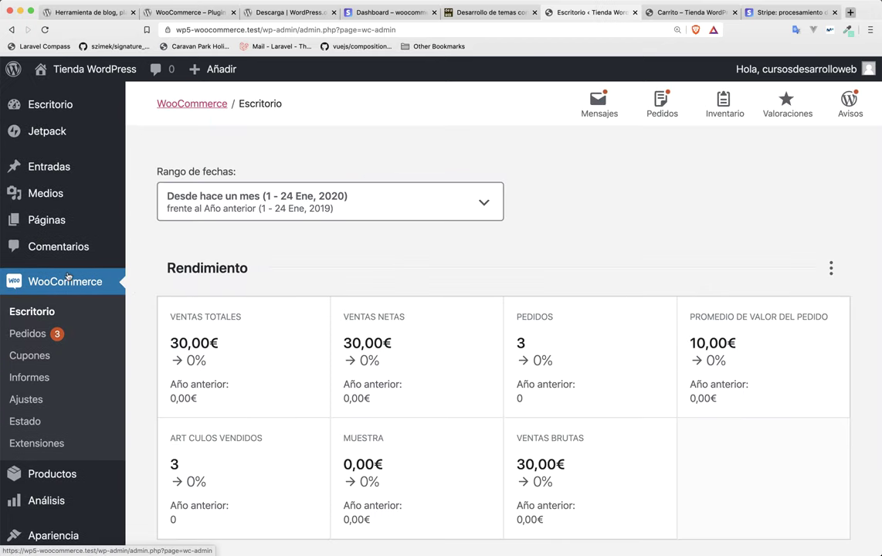
{"action": "scroll", "coordinate": [384, 282], "scroll_direction": "down", "scroll_amount": 2}
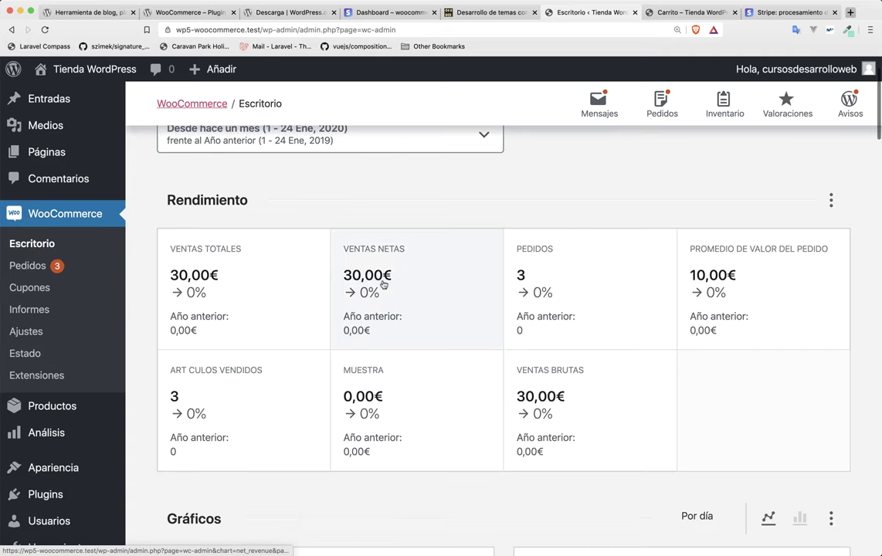
{"action": "left_click", "coordinate": [33, 309]}
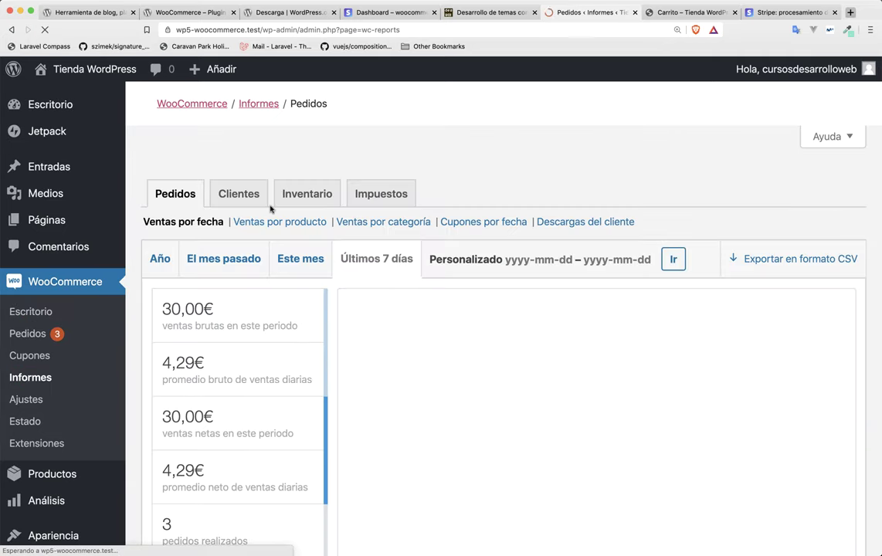
{"action": "scroll", "coordinate": [309, 325], "scroll_direction": "down", "scroll_amount": 3}
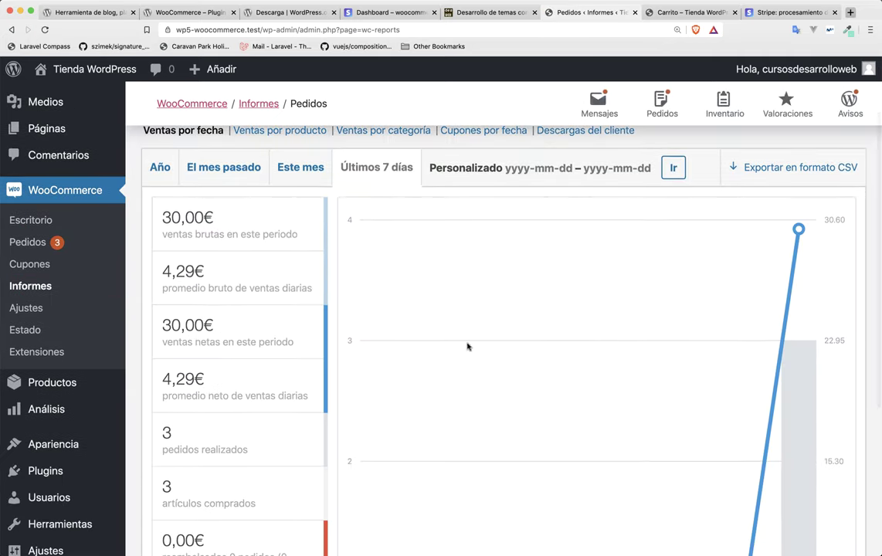
{"action": "scroll", "coordinate": [374, 276], "scroll_direction": "down", "scroll_amount": 1}
{"action": "scroll", "coordinate": [292, 280], "scroll_direction": "down", "scroll_amount": 5}
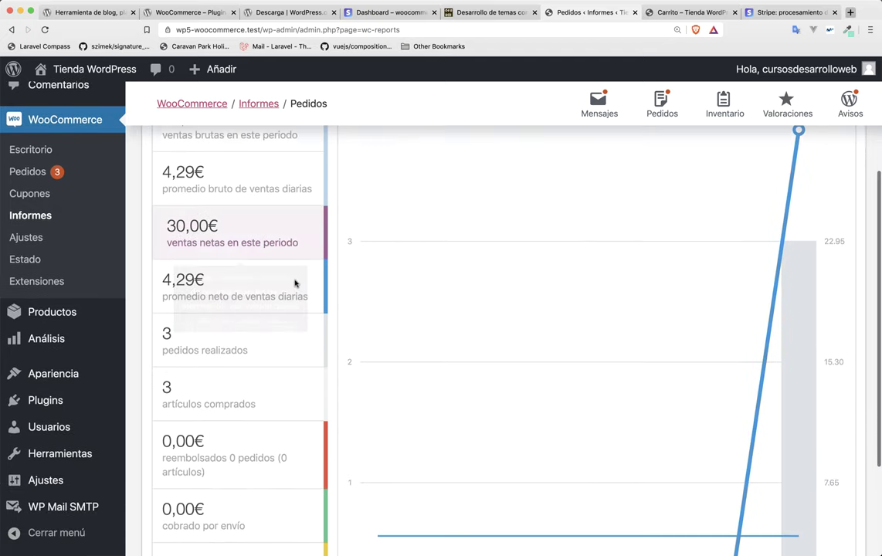
{"action": "scroll", "coordinate": [349, 305], "scroll_direction": "up", "scroll_amount": 8}
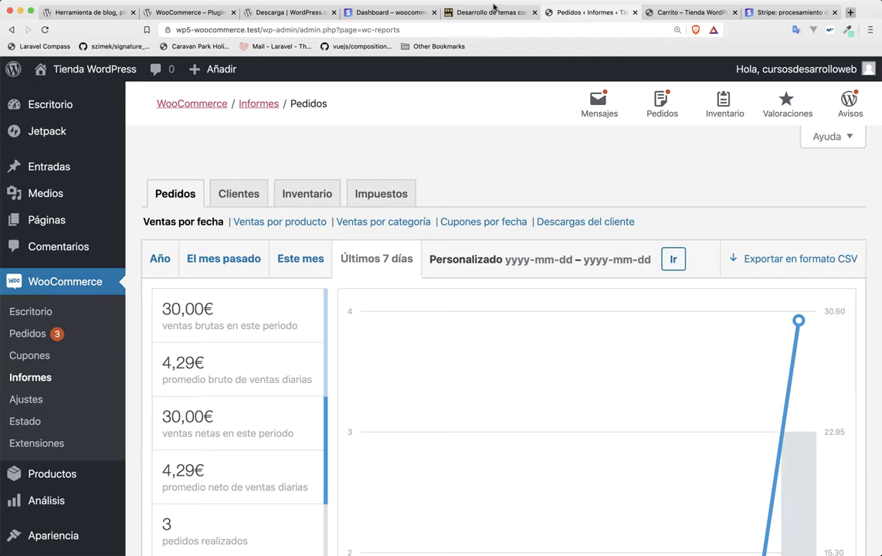
Step: Look through the contents of the Desarrollo de temas con WordPress 5 course page and return to the WooCommerce order report
{"action": "left_click", "coordinate": [461, 15]}
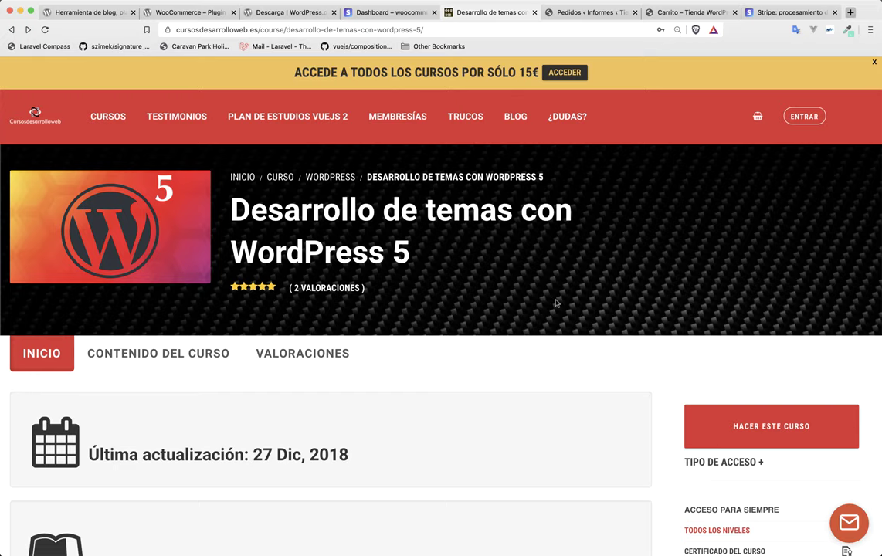
{"action": "scroll", "coordinate": [555, 303], "scroll_direction": "down", "scroll_amount": 10}
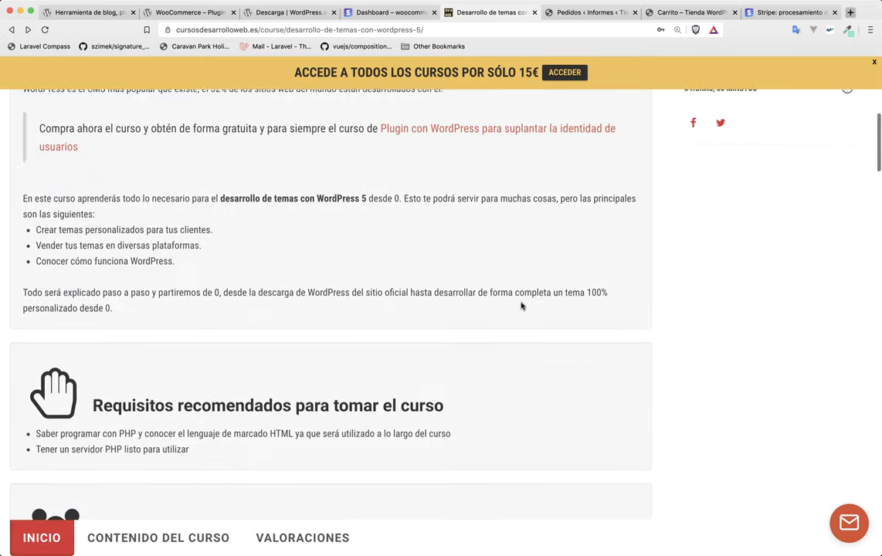
{"action": "scroll", "coordinate": [511, 315], "scroll_direction": "down", "scroll_amount": 12}
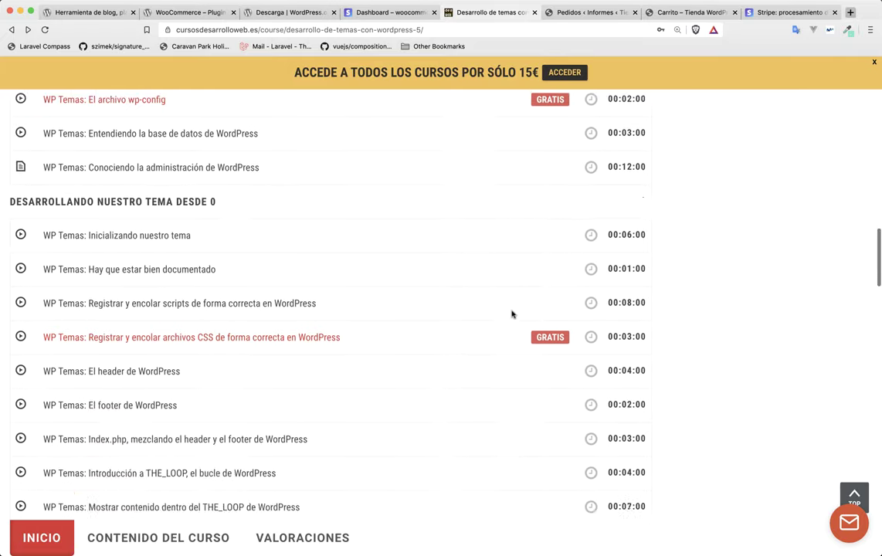
{"action": "scroll", "coordinate": [511, 315], "scroll_direction": "down", "scroll_amount": 6}
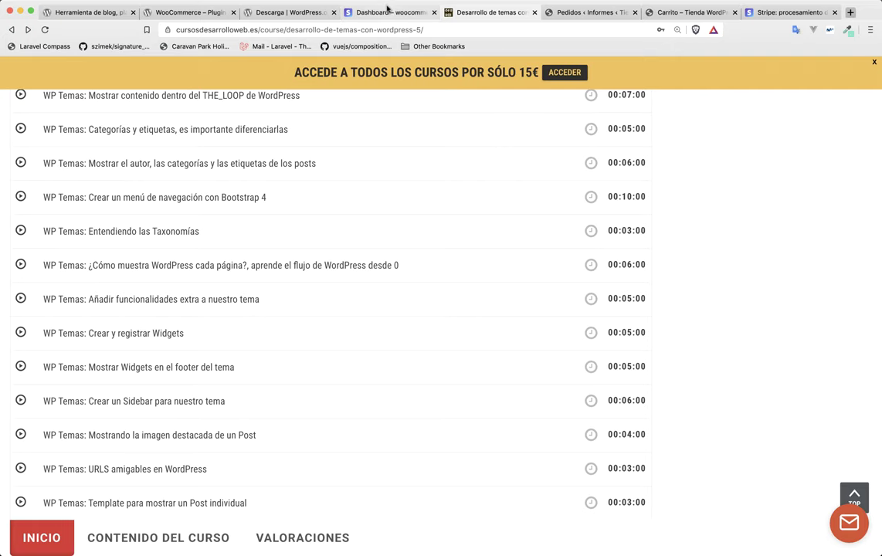
{"action": "left_click", "coordinate": [560, 14]}
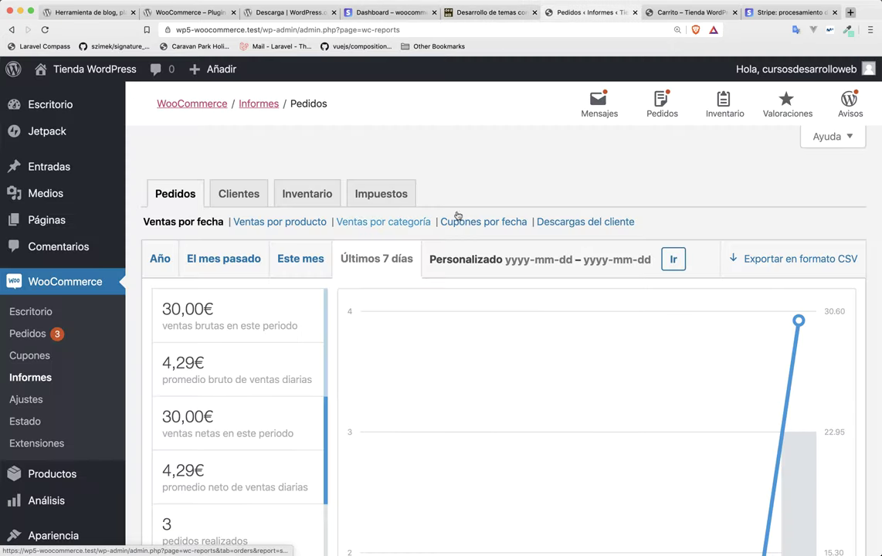